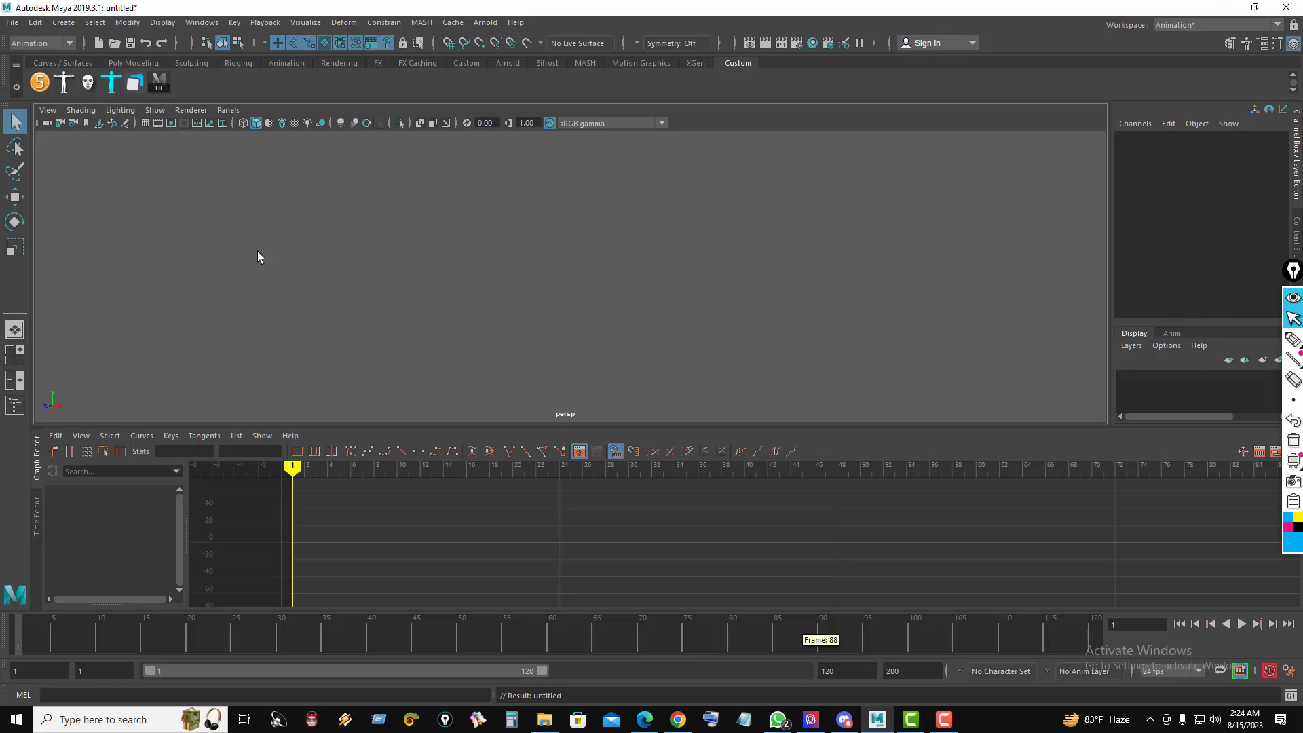
Step: Open the scene file Tailed_v1.0.0.mb from the Tailed_v1.0.0 folder
{"action": "left_click", "coordinate": [12, 23]}
{"action": "left_click", "coordinate": [51, 60]}
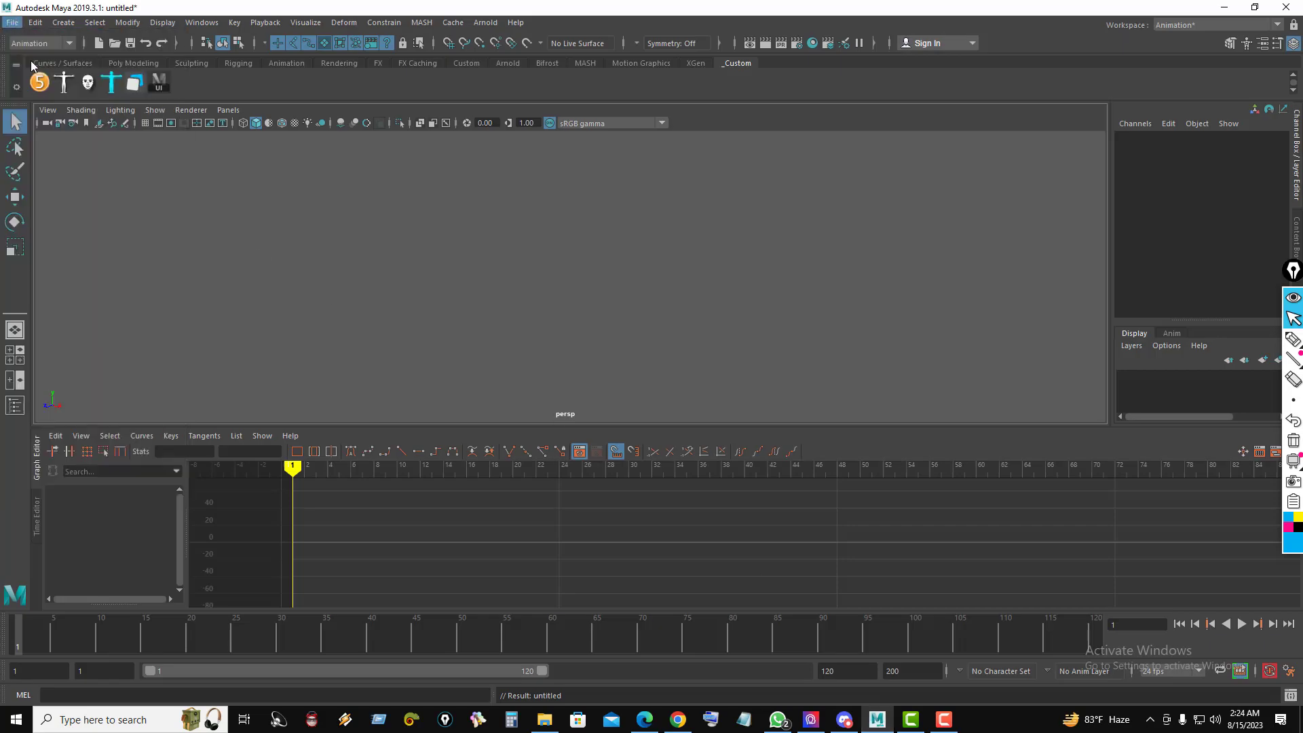
{"action": "left_click", "coordinate": [273, 207]}
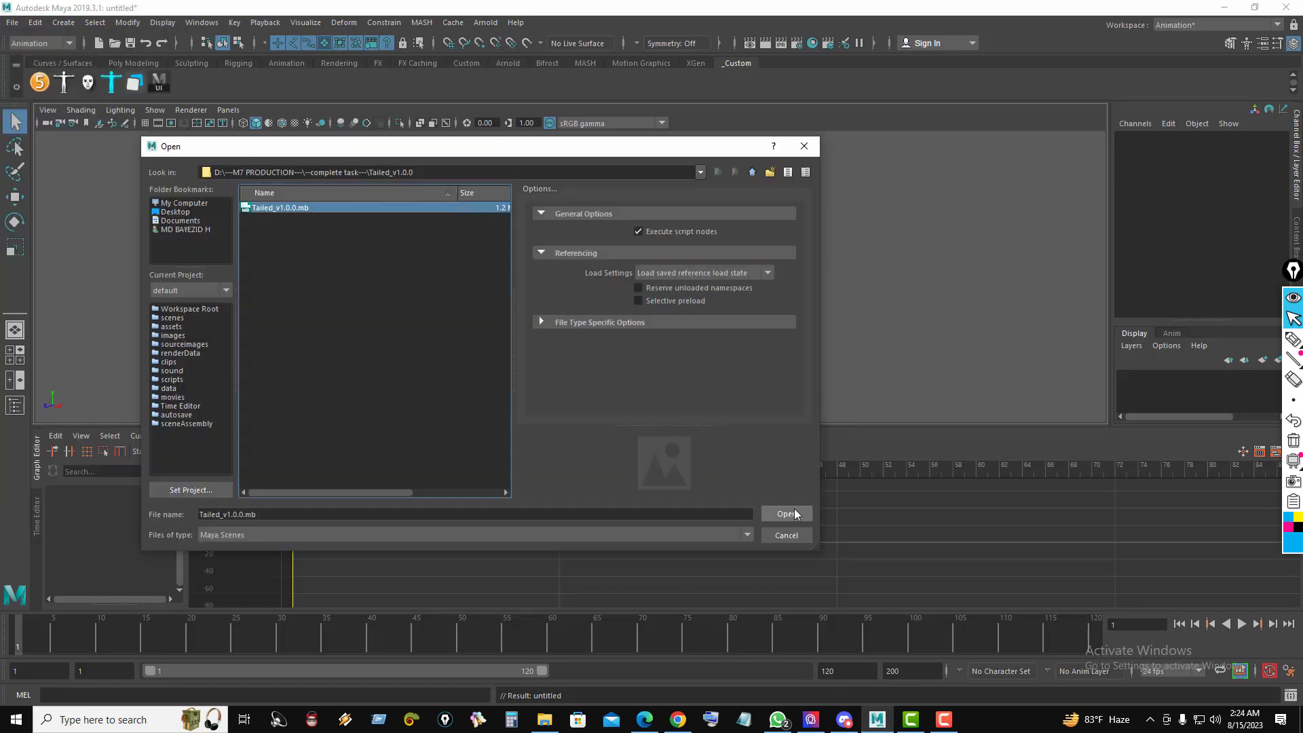
{"action": "left_click", "coordinate": [800, 514]}
{"action": "left_click", "coordinate": [641, 365]}
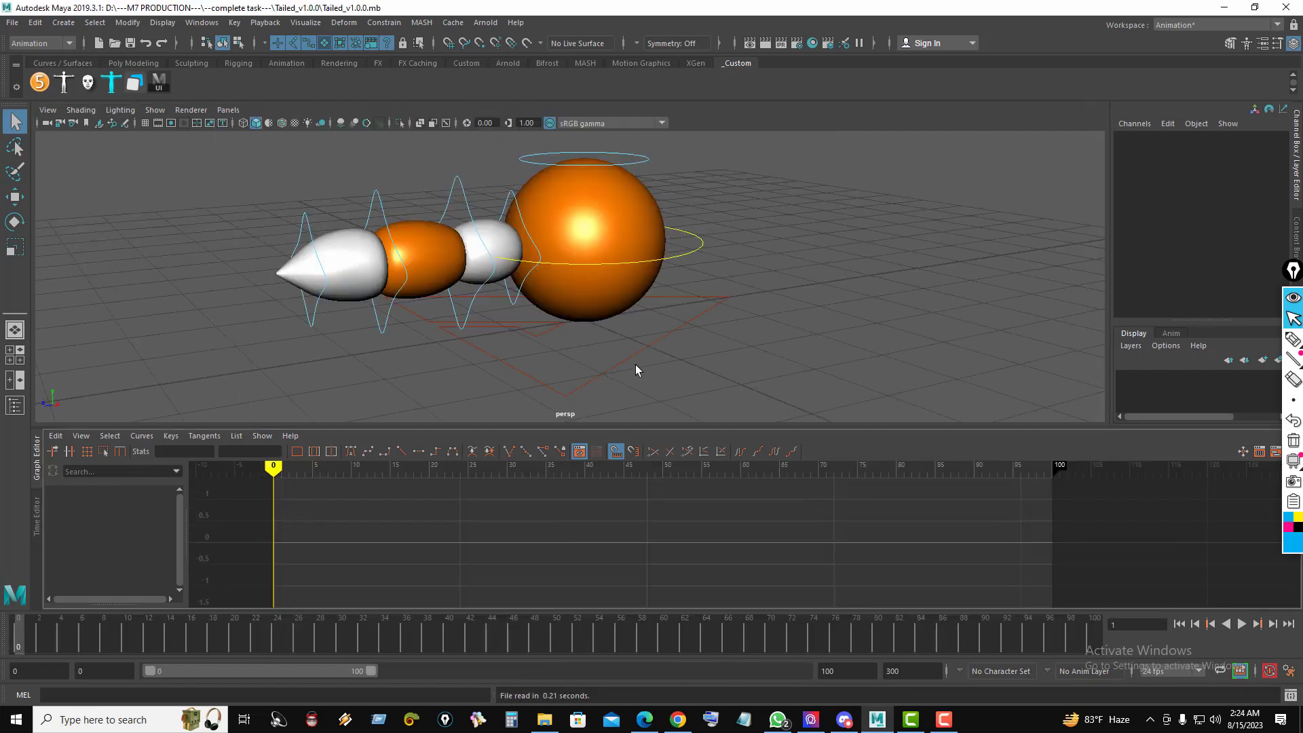
{"action": "left_click_drag", "start_coordinate": [627, 294], "coordinate": [584, 273], "text": "alt"}
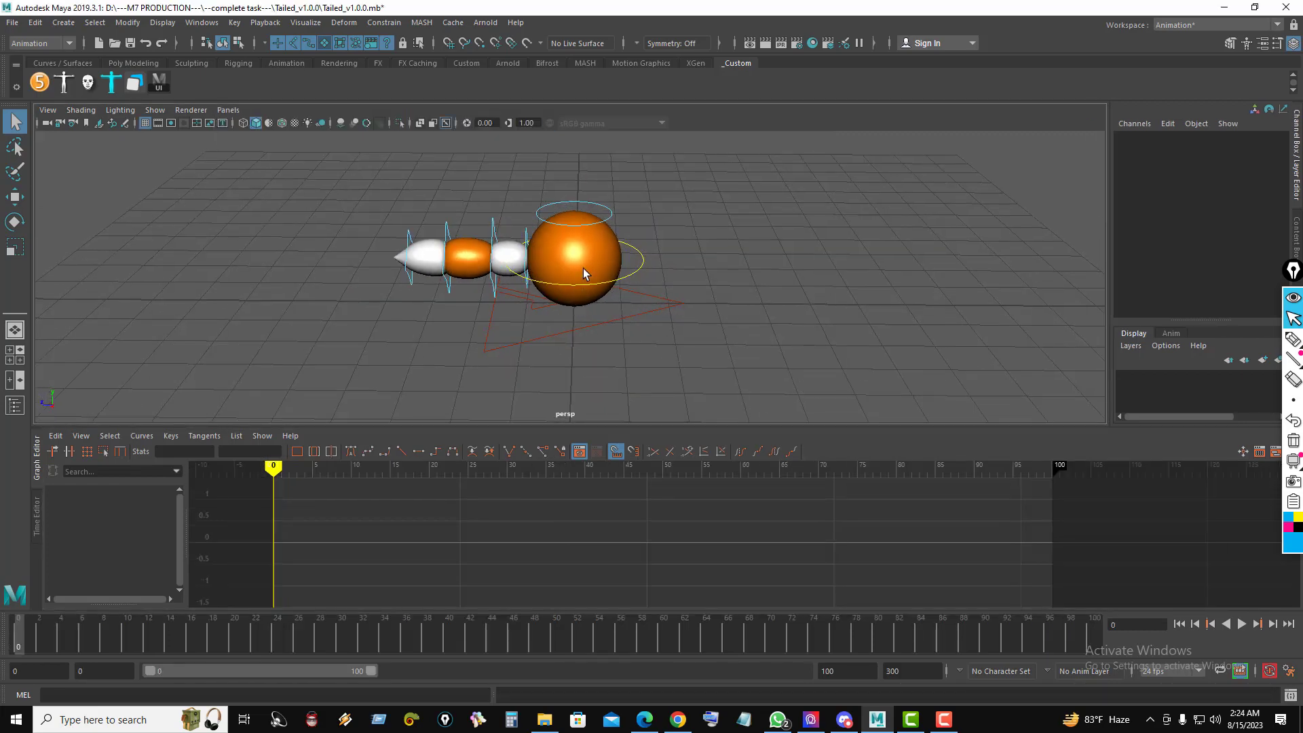
Step: Set the specular color of the Shdr_ball_turuncu and Shdr_ball_white materials to black in the Hypershade
{"action": "left_click", "coordinate": [812, 42]}
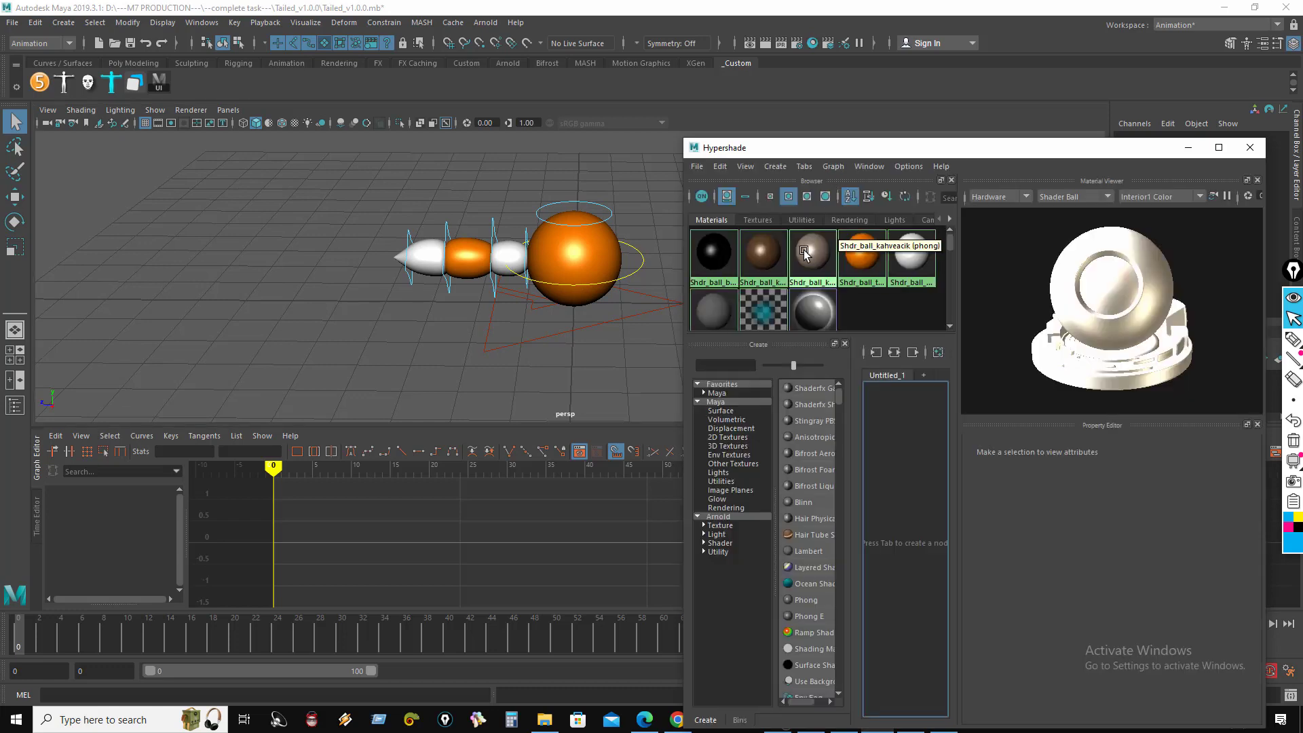
{"action": "left_click", "coordinate": [879, 283]}
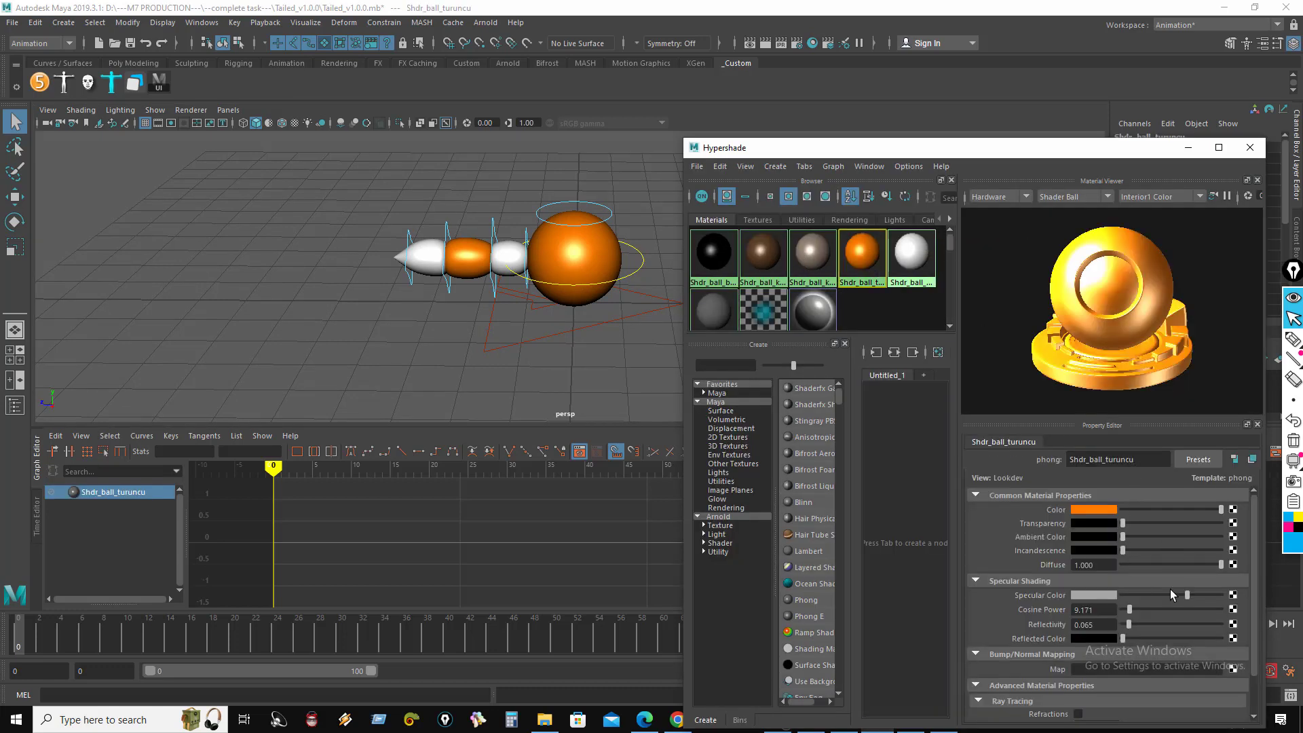
{"action": "left_click_drag", "start_coordinate": [1185, 595], "coordinate": [1123, 595]}
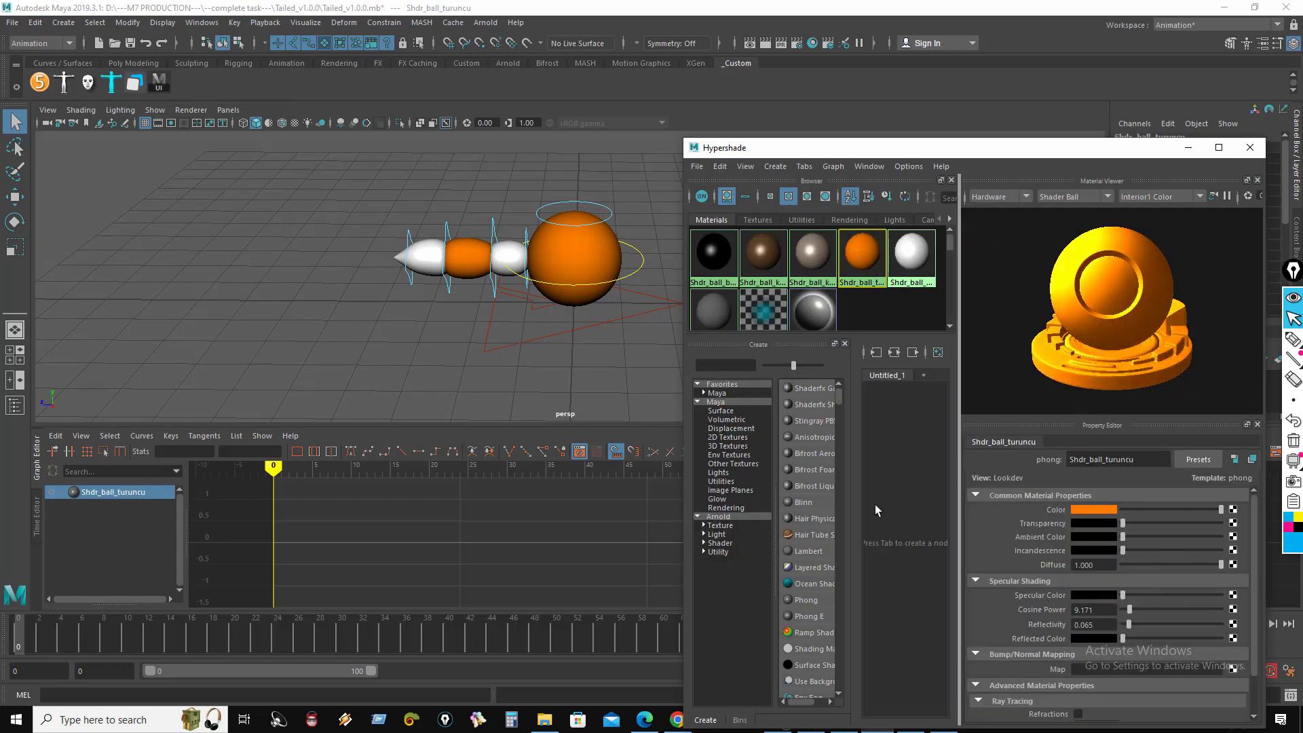
{"action": "left_click", "coordinate": [914, 265]}
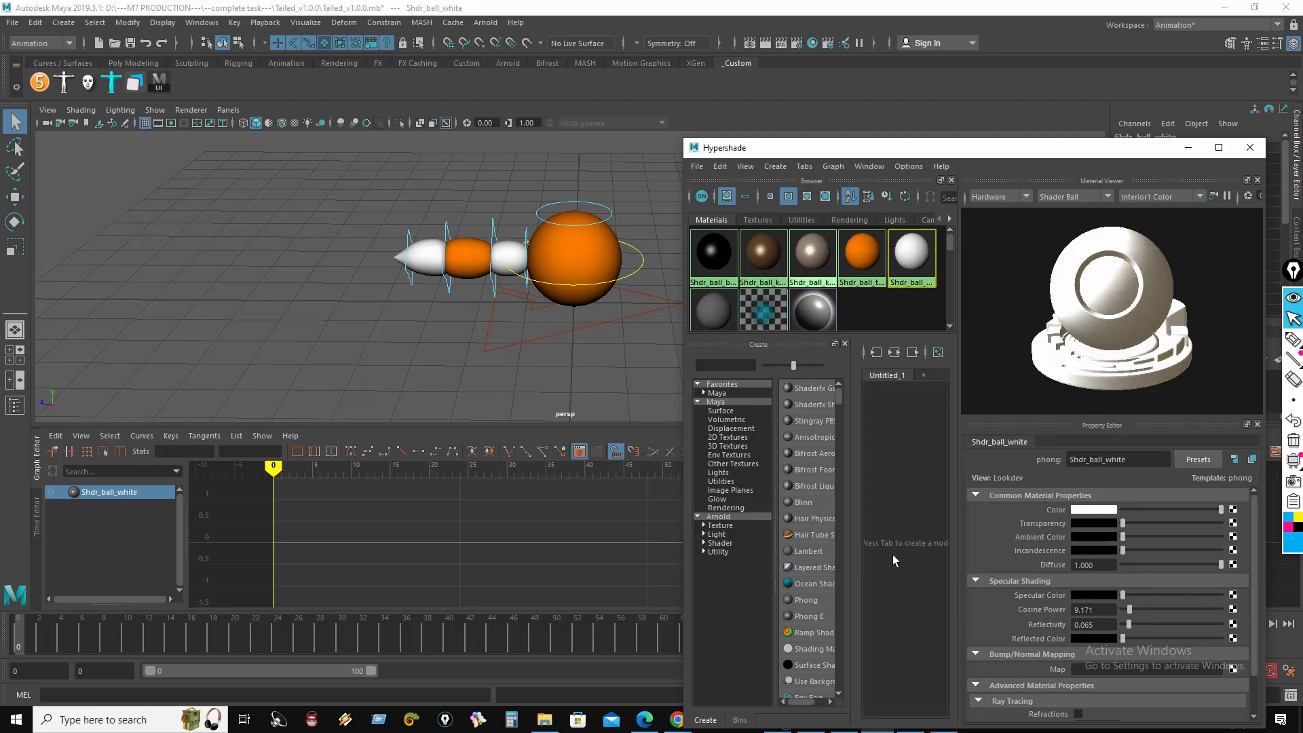
{"action": "left_click", "coordinate": [1251, 147]}
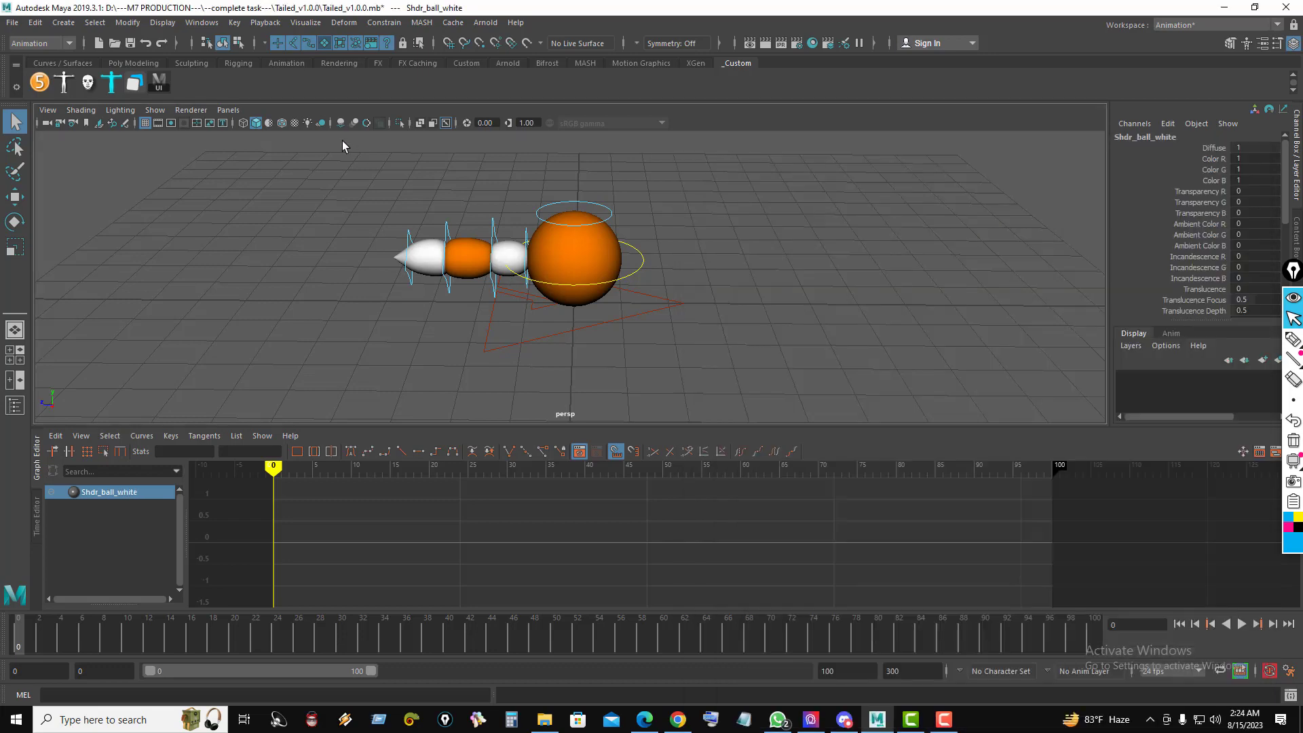
Step: Restrict viewport selection to curves only and select the rig's CTRL_Root control
{"action": "left_click", "coordinate": [266, 45]}
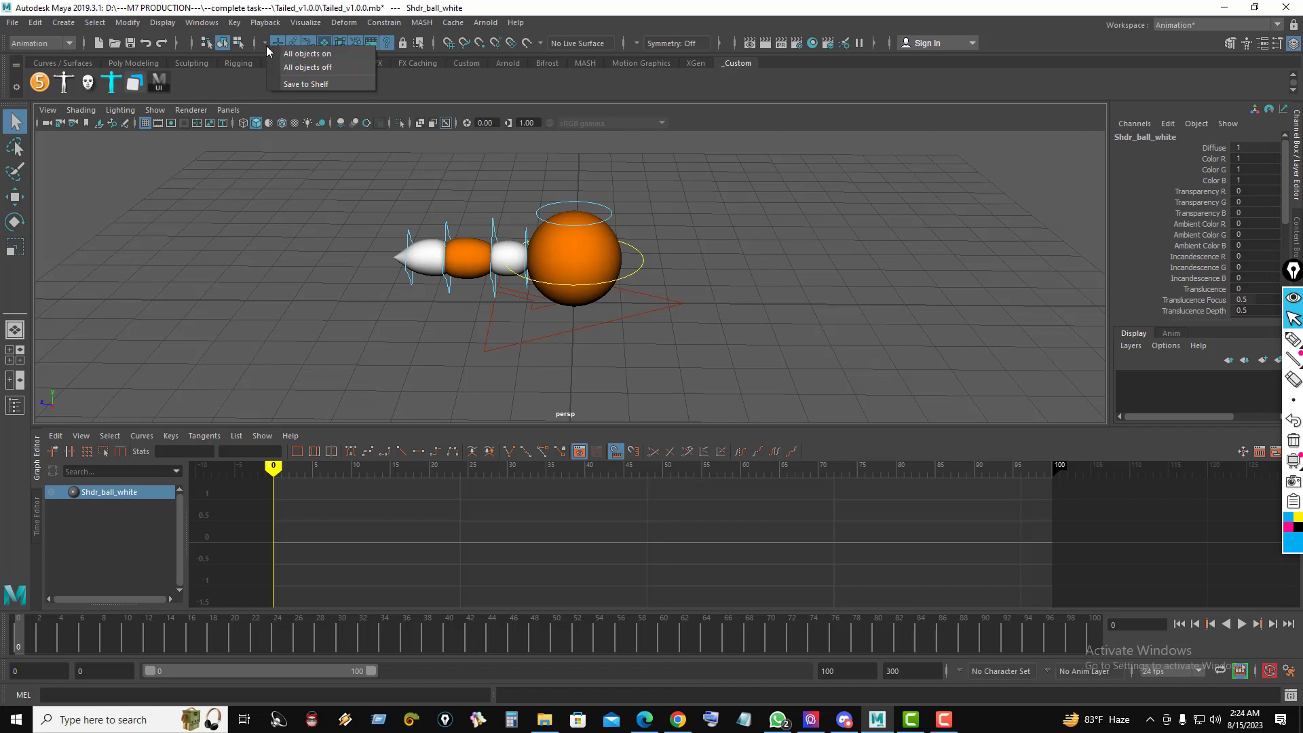
{"action": "left_click", "coordinate": [291, 67]}
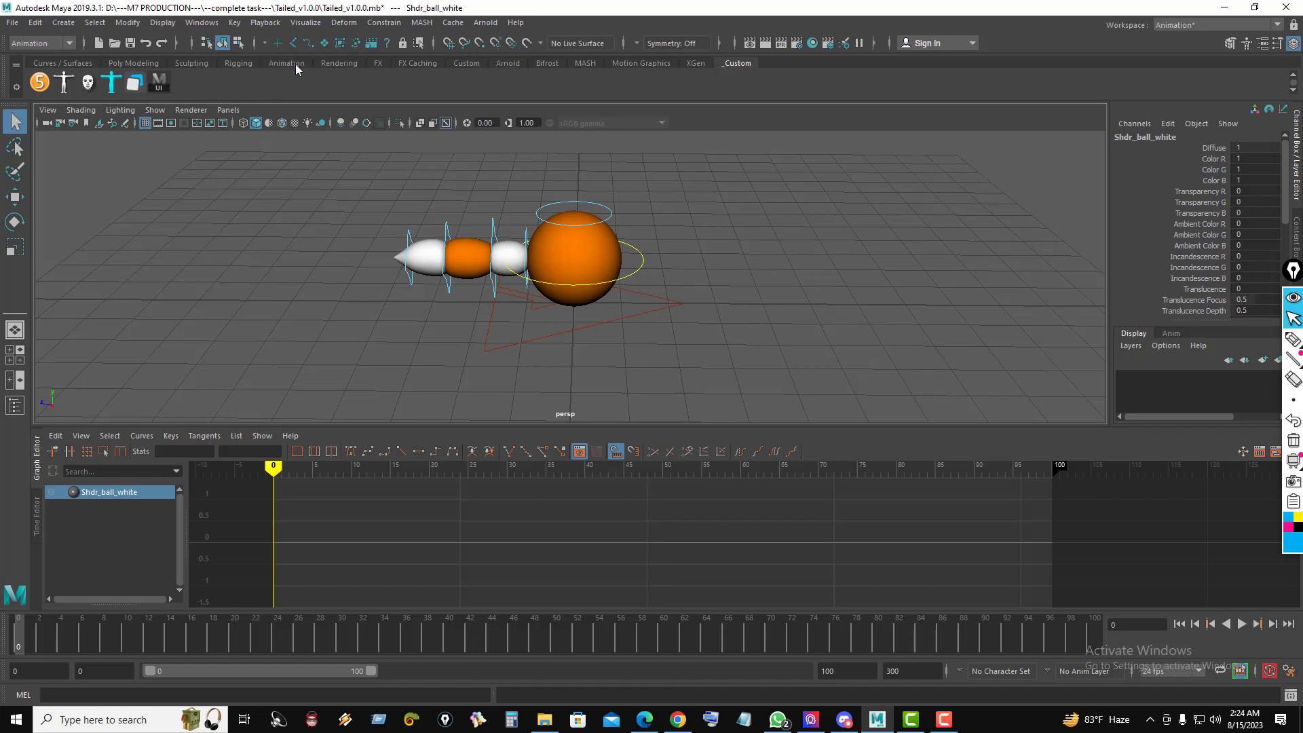
{"action": "left_click_drag", "start_coordinate": [710, 289], "coordinate": [669, 334]}
{"action": "left_click_drag", "start_coordinate": [712, 289], "coordinate": [670, 326]}
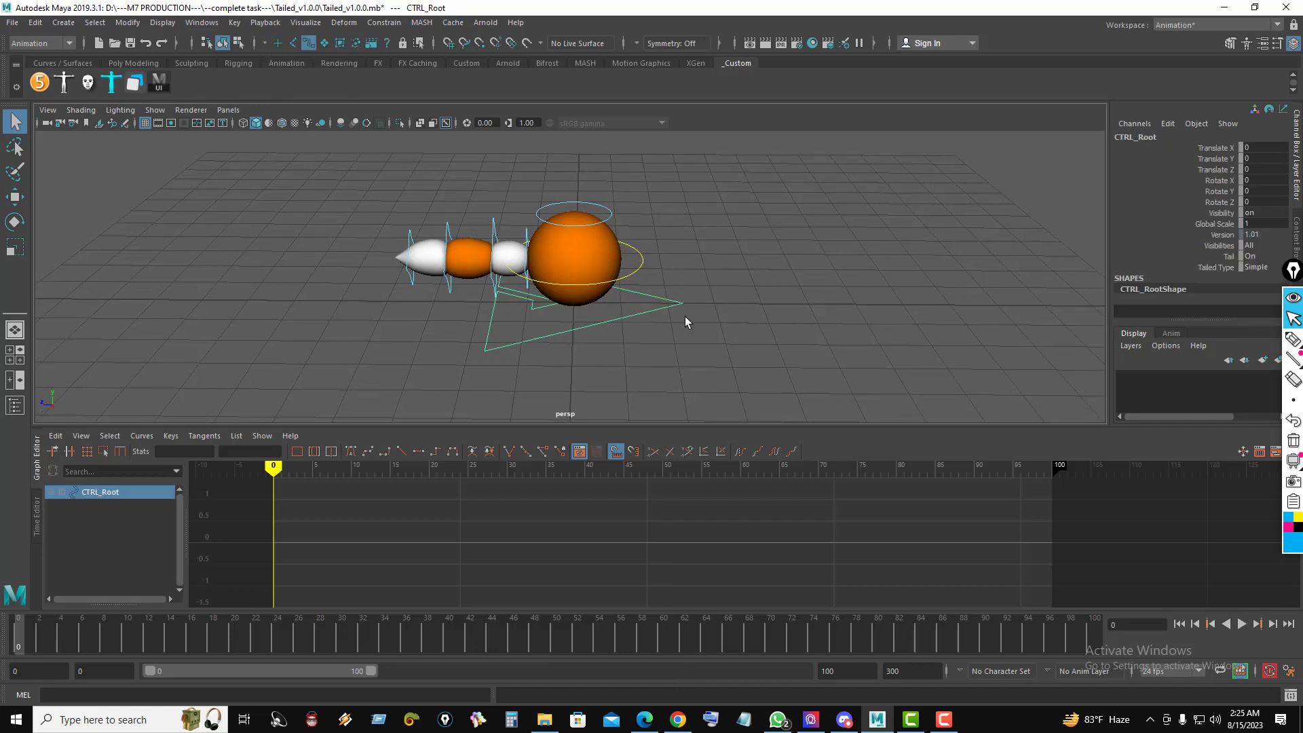
{"action": "left_click_drag", "start_coordinate": [711, 289], "coordinate": [670, 325]}
{"action": "left_click_drag", "start_coordinate": [712, 289], "coordinate": [674, 321]}
{"action": "left_click_drag", "start_coordinate": [712, 290], "coordinate": [670, 325]}
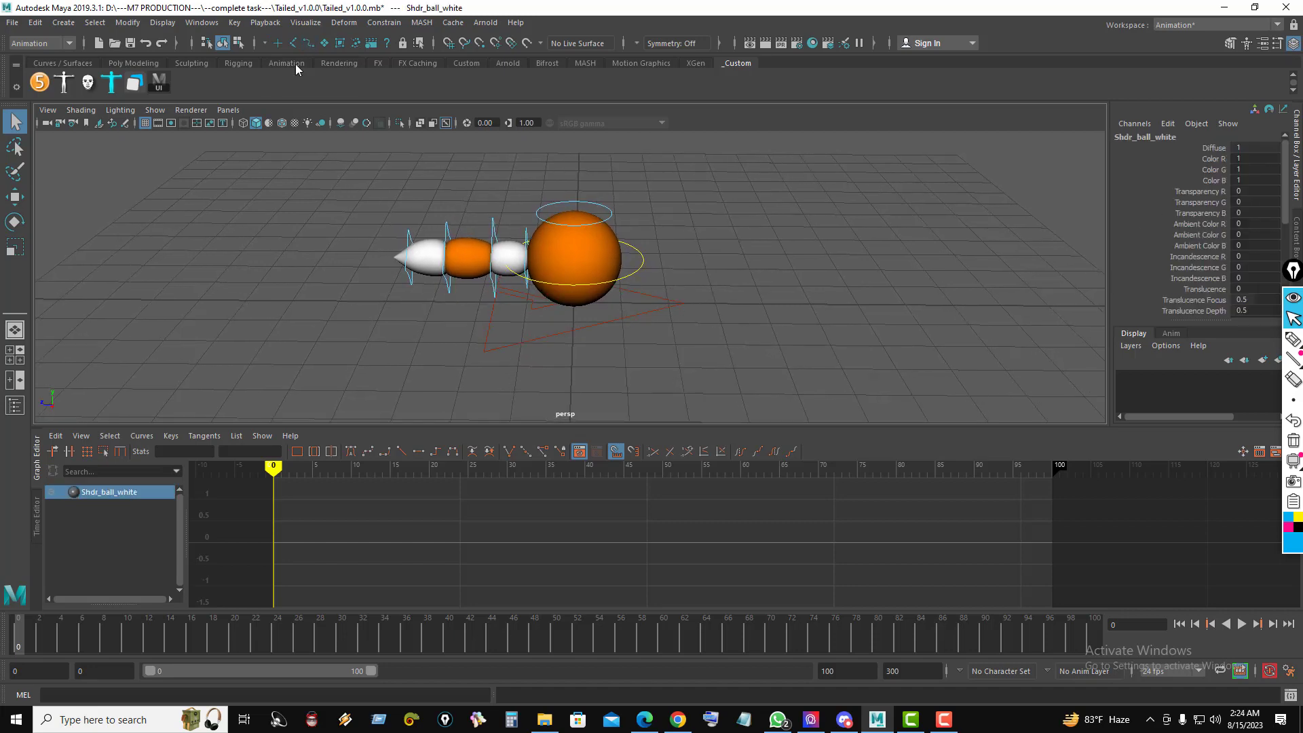
{"action": "left_click_drag", "start_coordinate": [712, 289], "coordinate": [686, 320]}
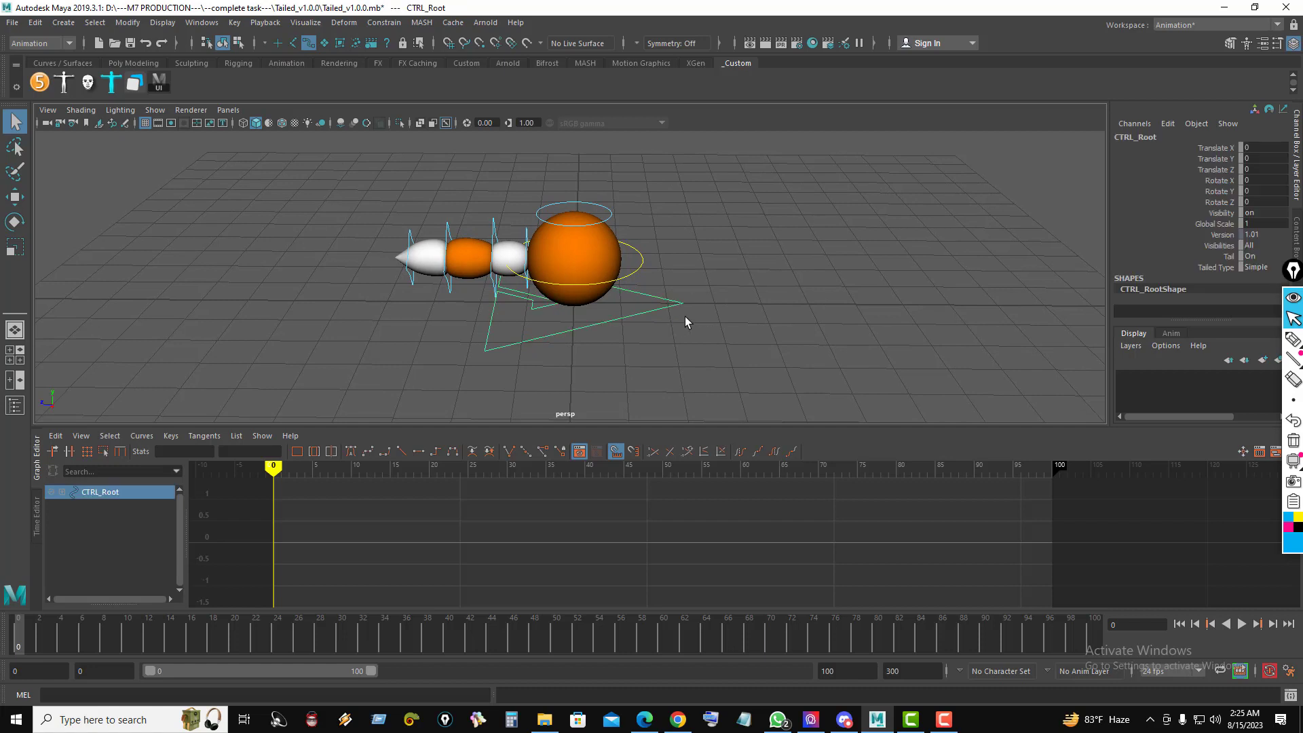
Step: Stand the tailed ball upright by setting the root control's Rotate X to -90 and Translate Y to 1
{"action": "double_click", "coordinate": [1265, 178]}
{"action": "type", "text": "-90"}
{"action": "key", "text": "Return"}
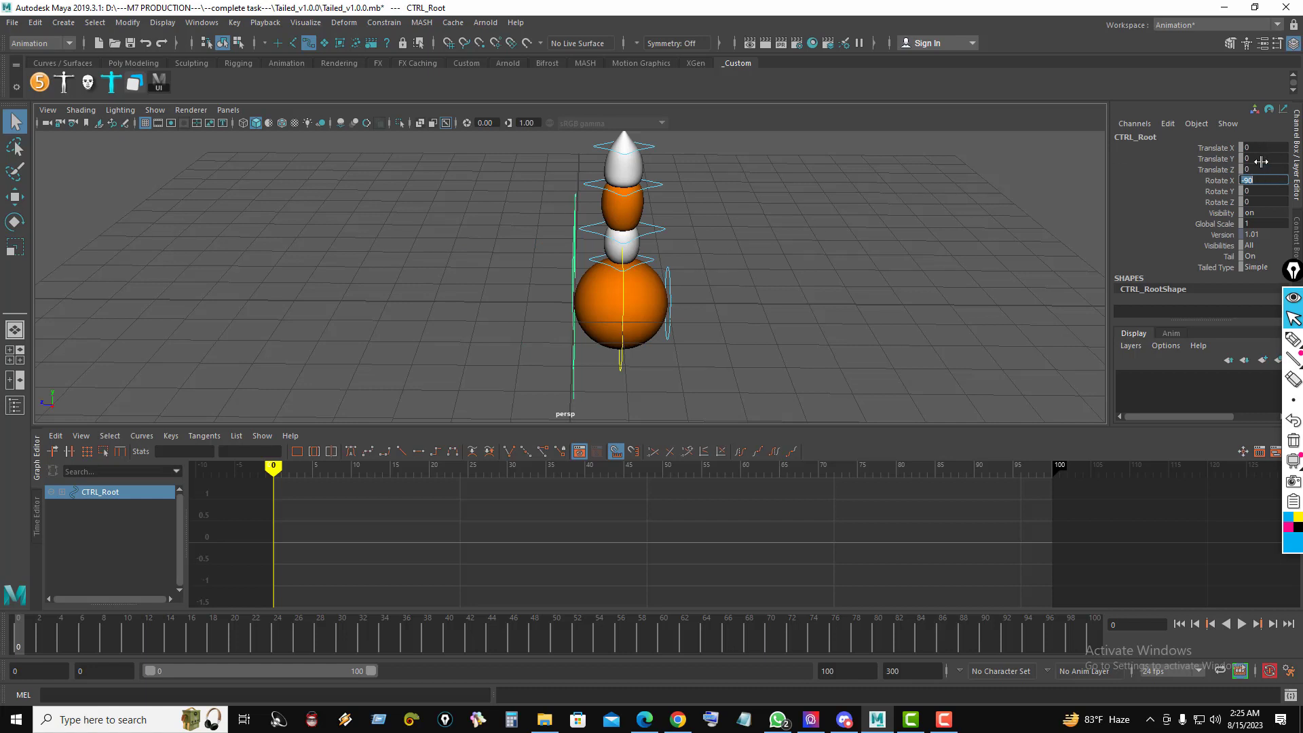
{"action": "double_click", "coordinate": [1261, 159]}
{"action": "type", "text": "1"}
{"action": "key", "text": "Return"}
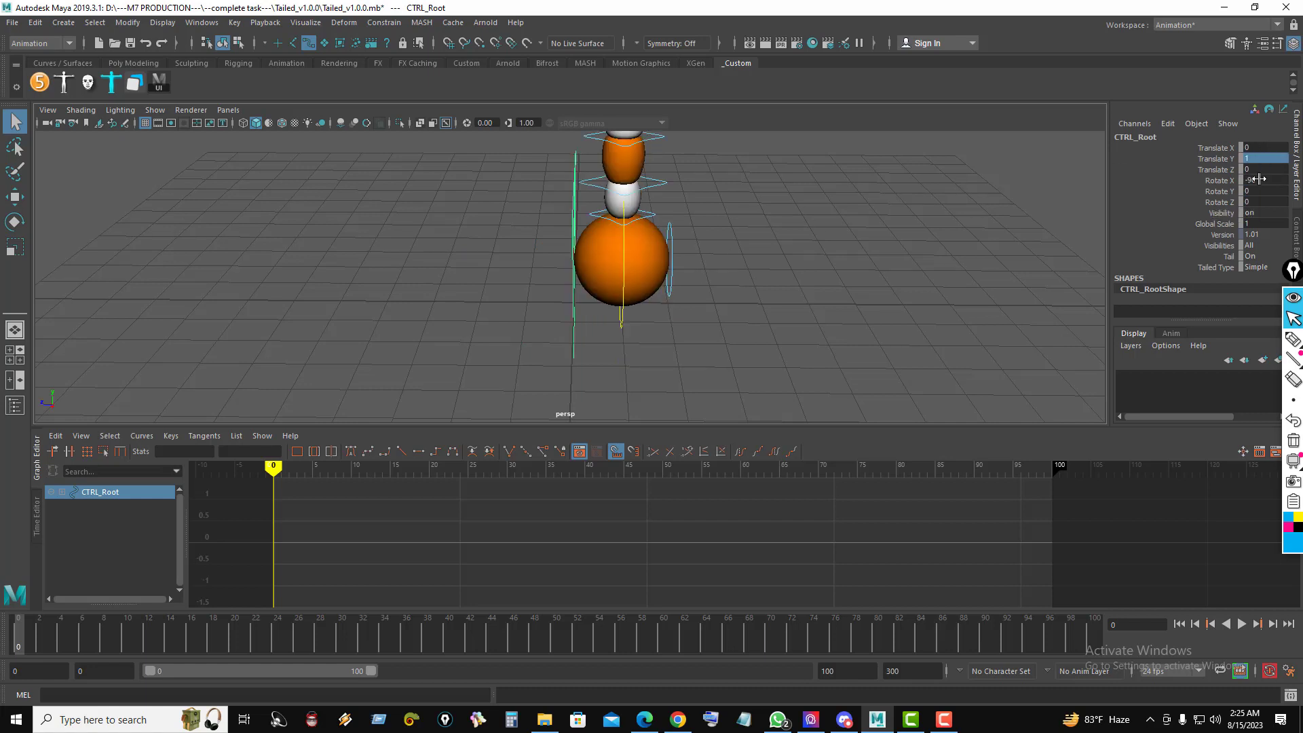
Step: Deselect the root control, switch to the front view and frame the whole tailed ball in it
{"action": "left_click", "coordinate": [820, 287]}
{"action": "key", "text": "space"}
{"action": "left_click_drag", "start_coordinate": [763, 268], "coordinate": [775, 315]}
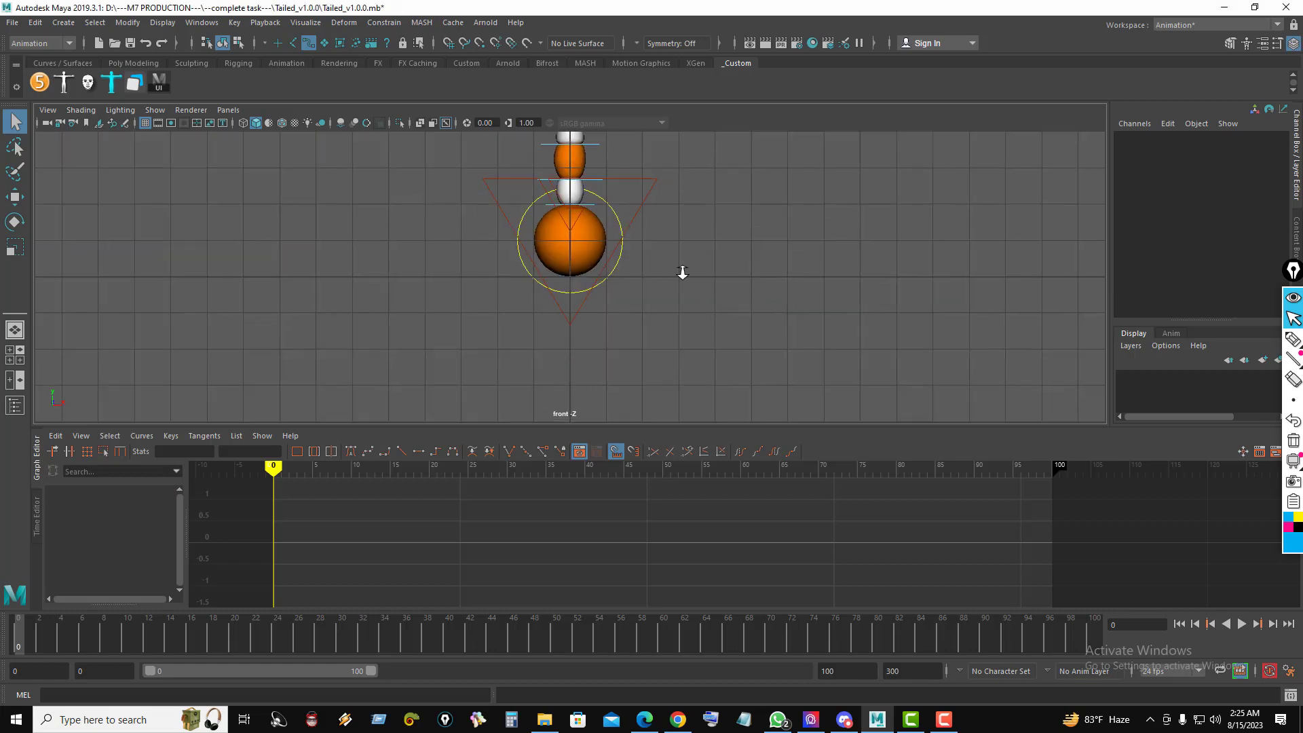
{"action": "key", "text": "a"}
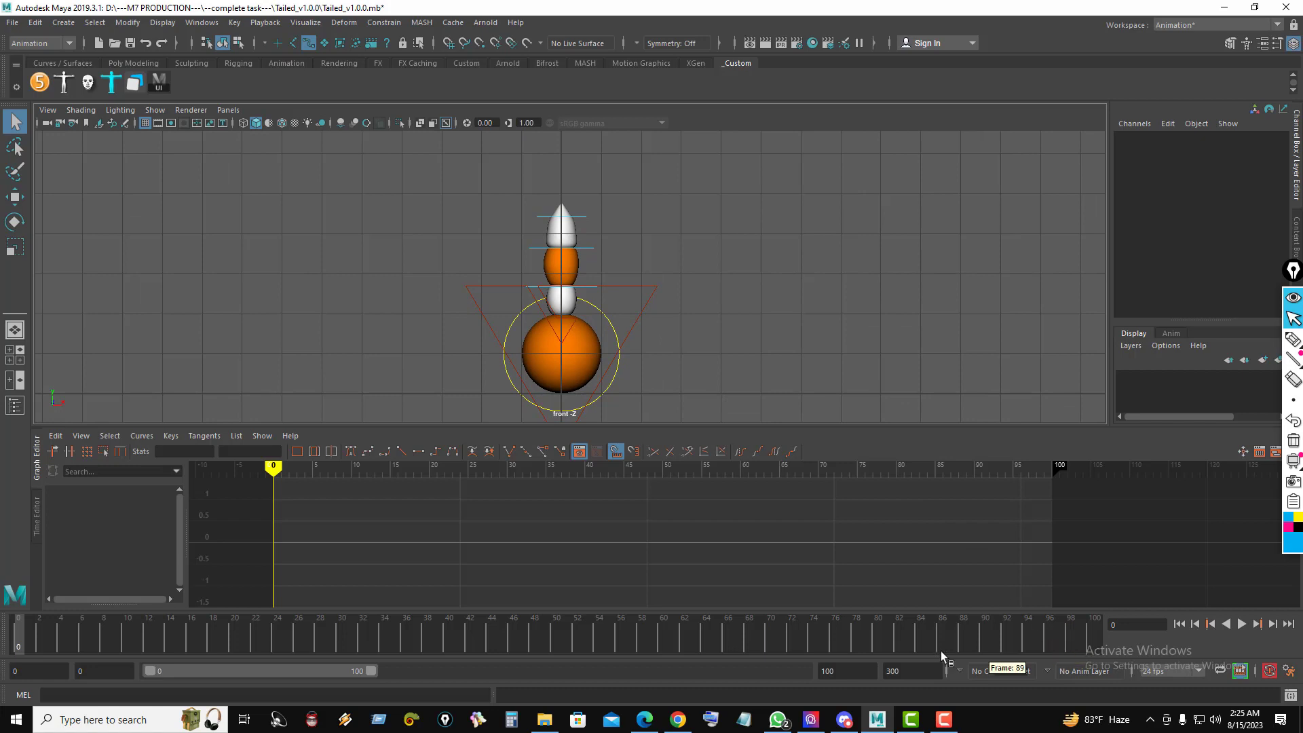
Step: Set the playback range's end to frame 60
{"action": "left_click", "coordinate": [825, 670]}
{"action": "left_click_drag", "start_coordinate": [802, 673], "coordinate": [751, 670]}
{"action": "type", "text": "60"}
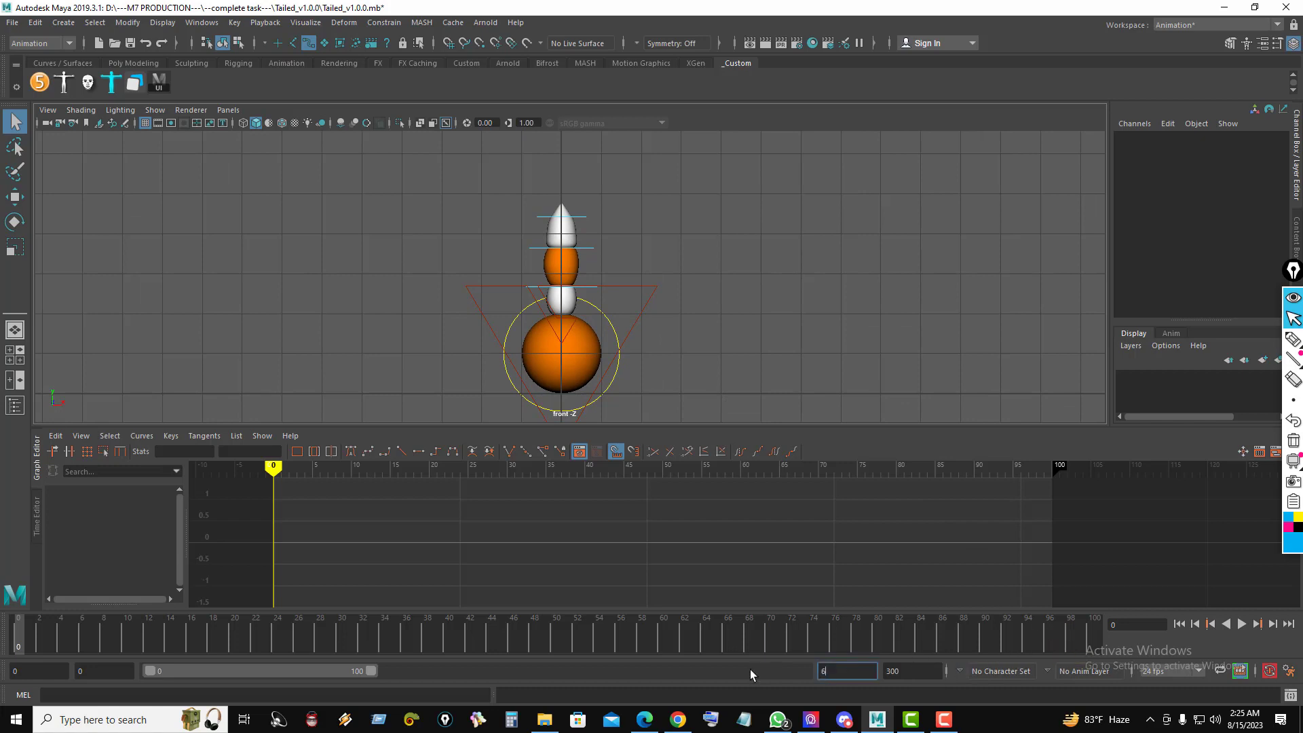
{"action": "key", "text": "Return"}
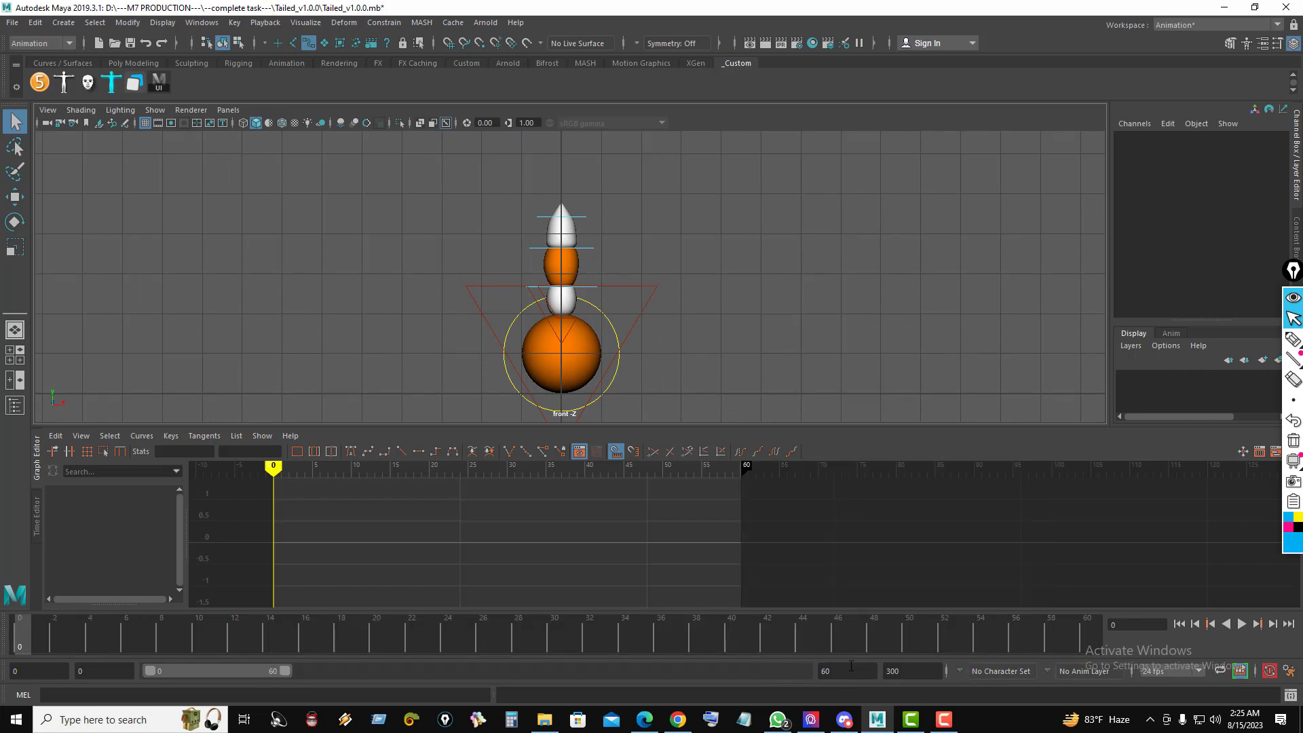
Step: Set both the playback end and the animation end to frame 80
{"action": "left_click", "coordinate": [851, 671]}
{"action": "key", "text": "ctrl+a"}
{"action": "type", "text": "80"}
{"action": "key", "text": "Return"}
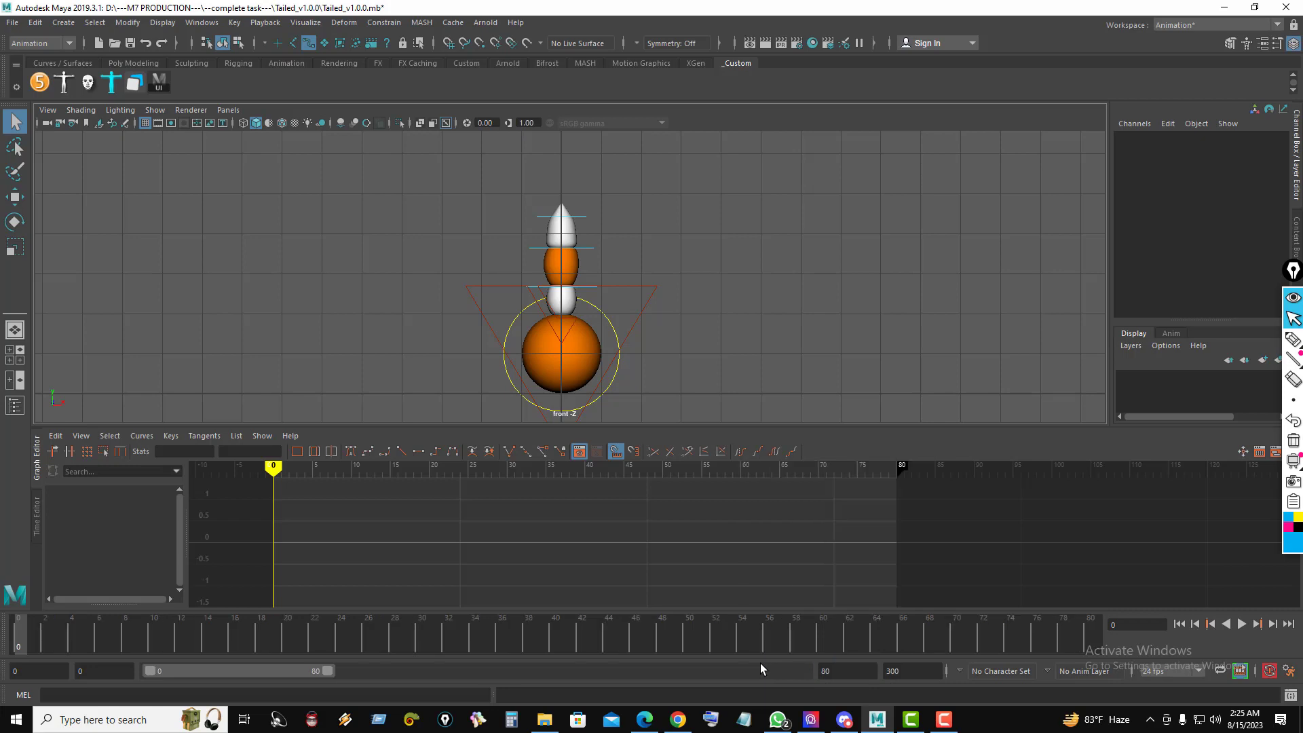
{"action": "key", "text": "Tab"}
{"action": "type", "text": "8"}
{"action": "key", "text": "Return"}
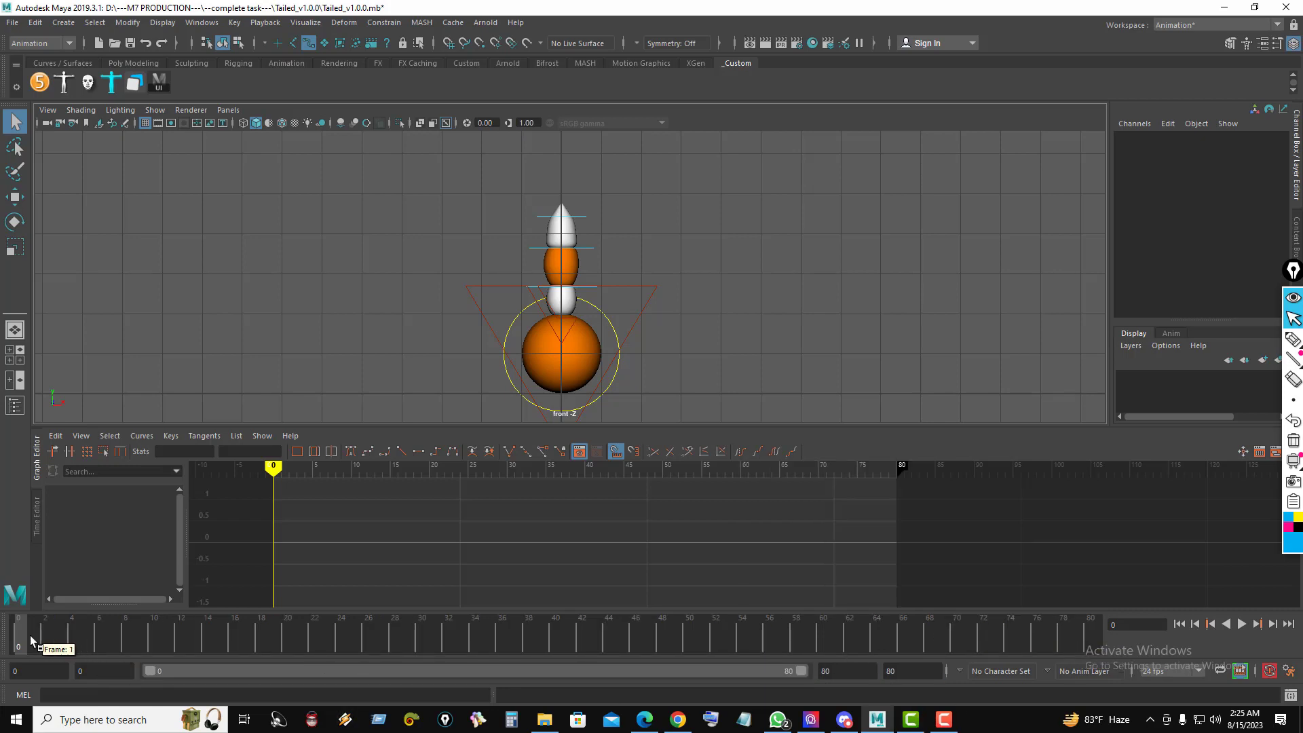
Step: Set the start of the animation and playback range to frame 1
{"action": "double_click", "coordinate": [14, 671]}
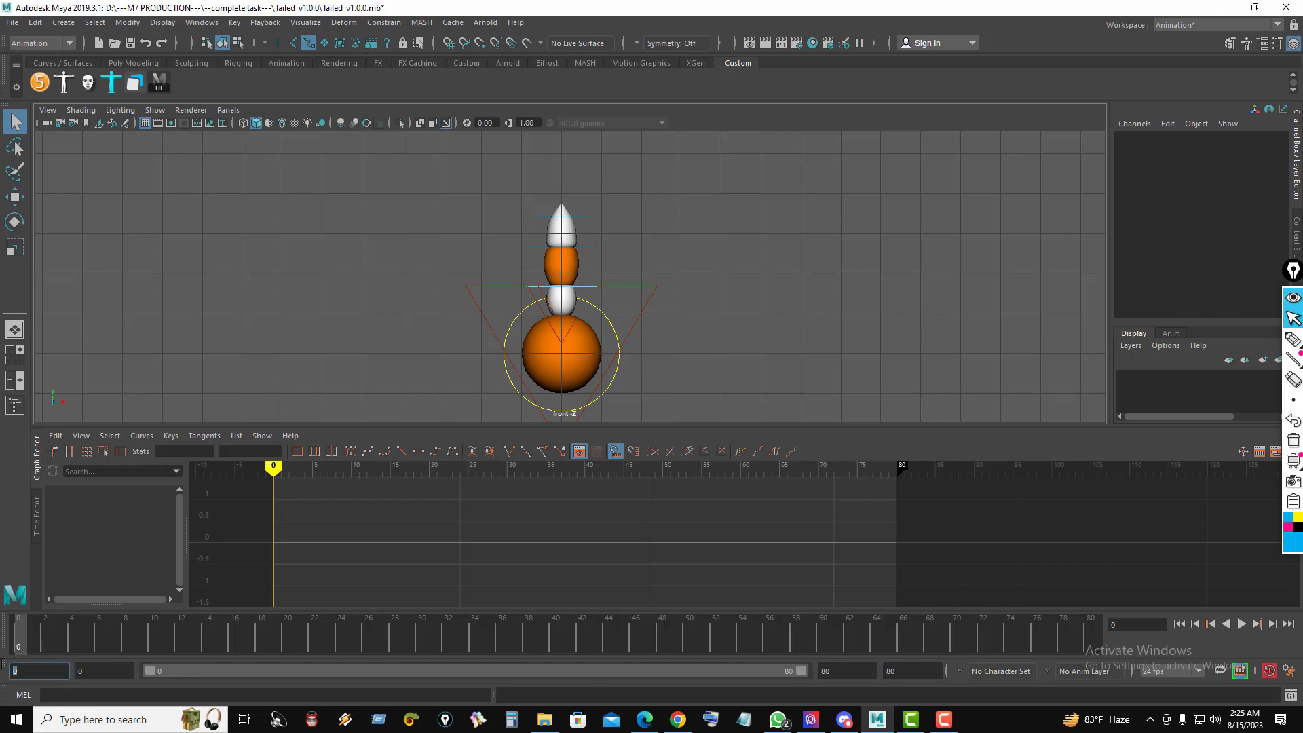
{"action": "type", "text": "1"}
{"action": "key", "text": "Return"}
{"action": "left_click_drag", "start_coordinate": [104, 670], "coordinate": [53, 671]}
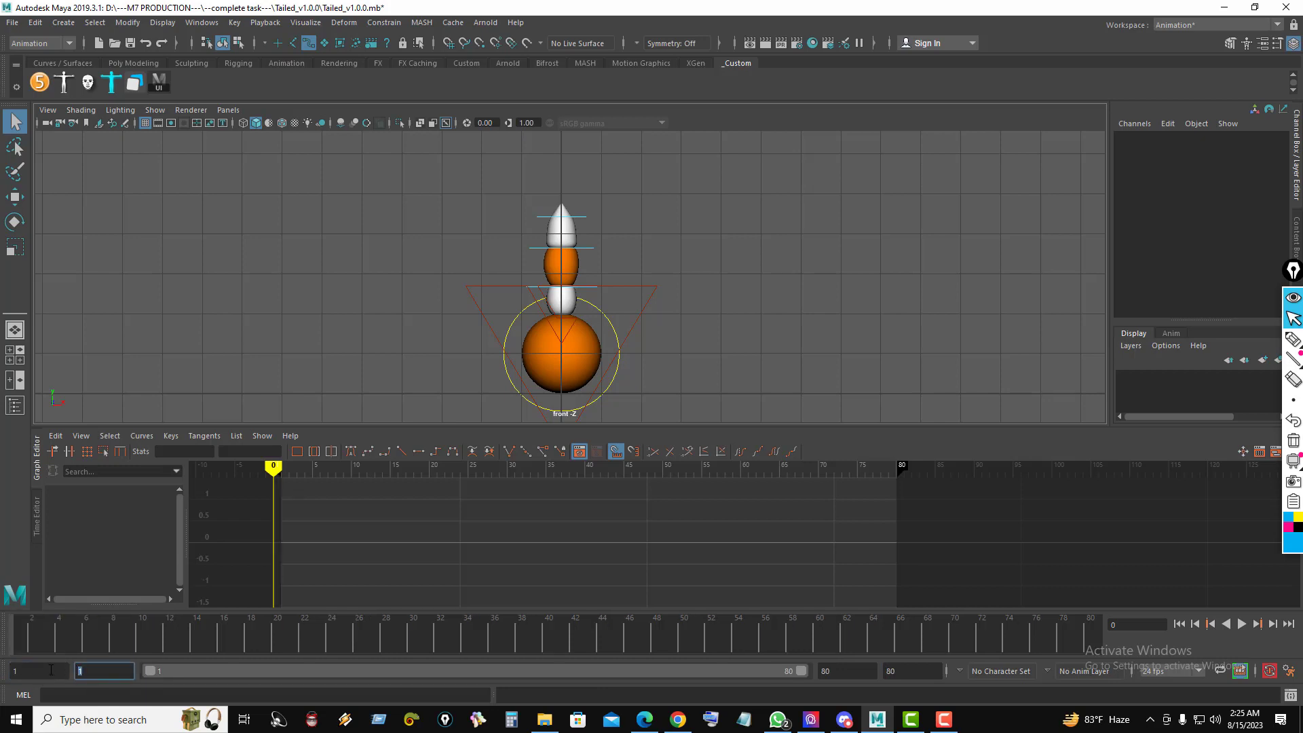
{"action": "left_click", "coordinate": [34, 670]}
Step: Select all of the rig's control curves and key them at frames 1, 15 and 30
{"action": "left_click_drag", "start_coordinate": [395, 143], "coordinate": [731, 347]}
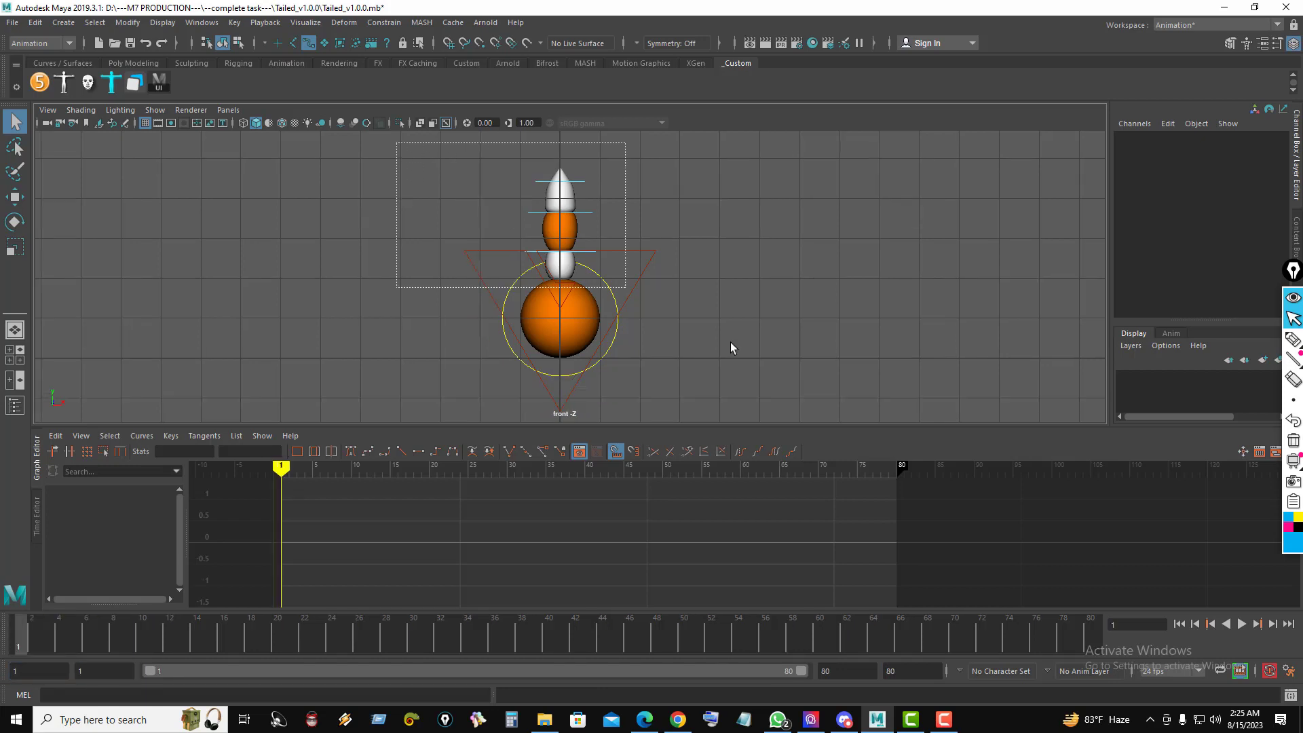
{"action": "left_click_drag", "start_coordinate": [528, 164], "coordinate": [637, 311]}
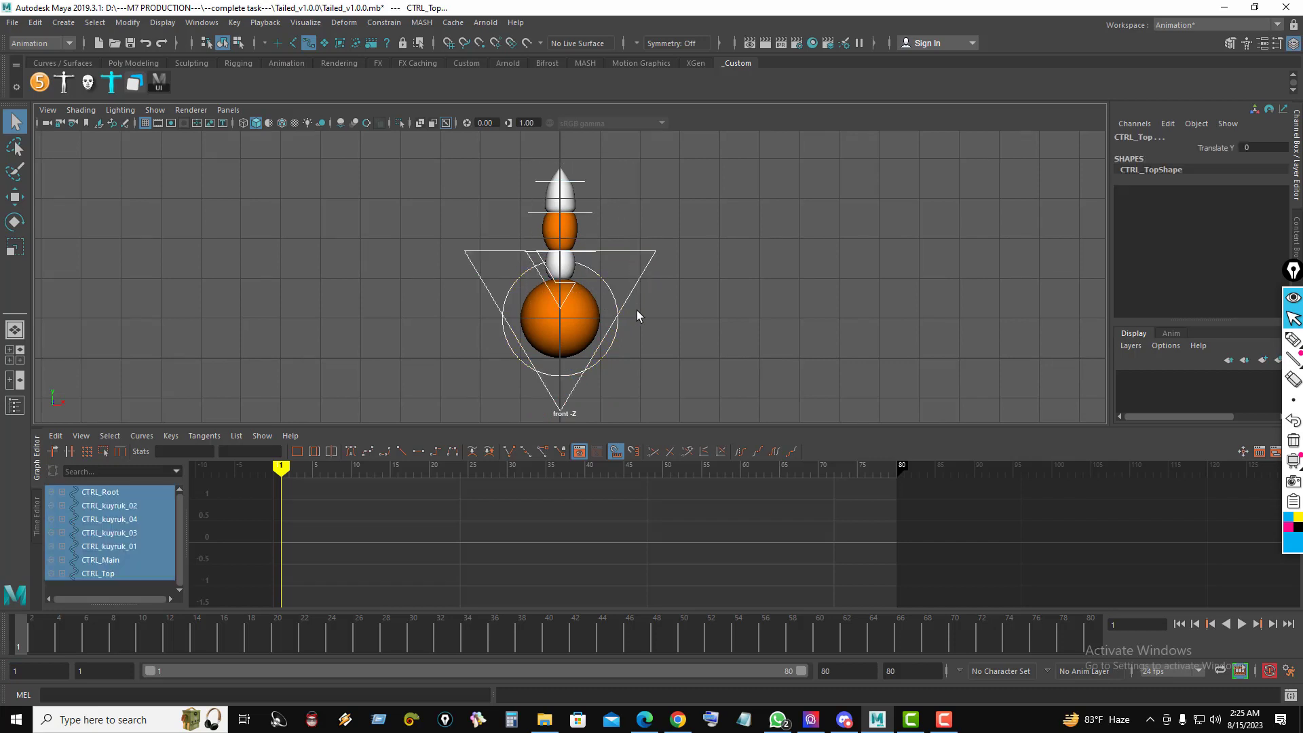
{"action": "key", "text": "s"}
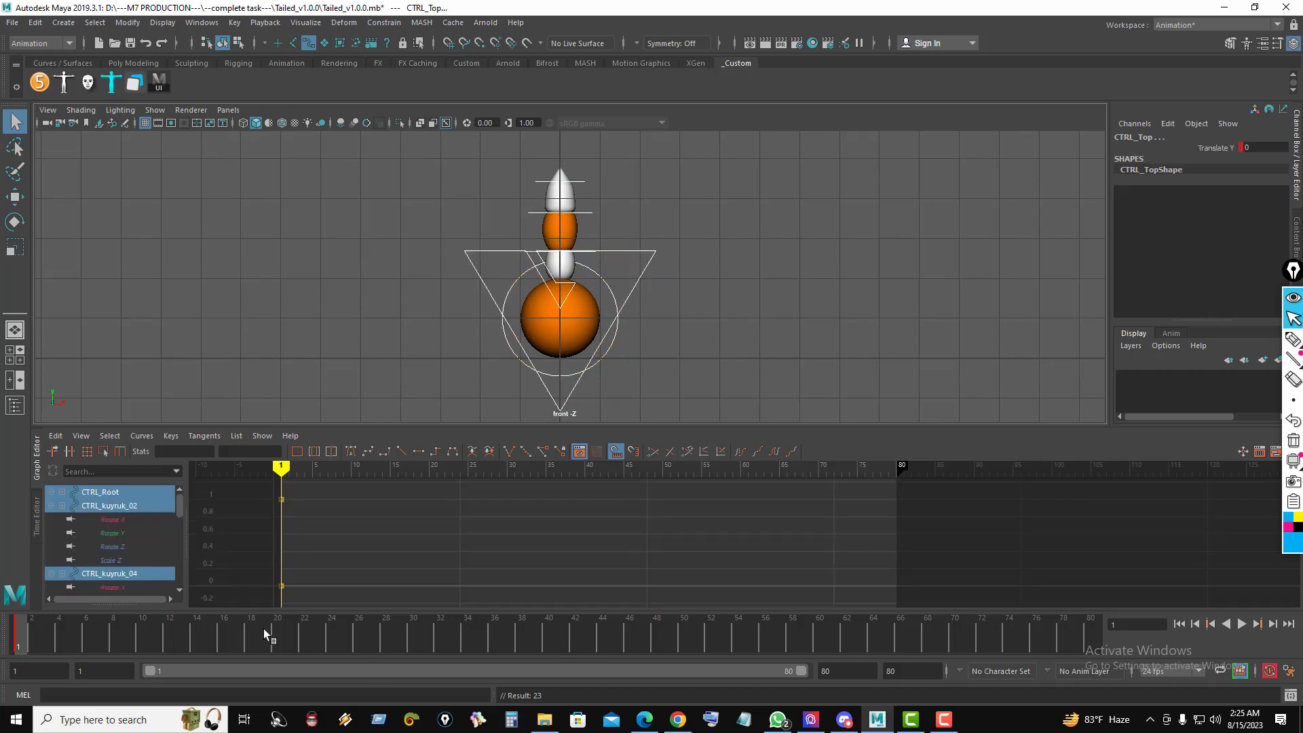
{"action": "left_click", "coordinate": [210, 634]}
{"action": "key", "text": "s"}
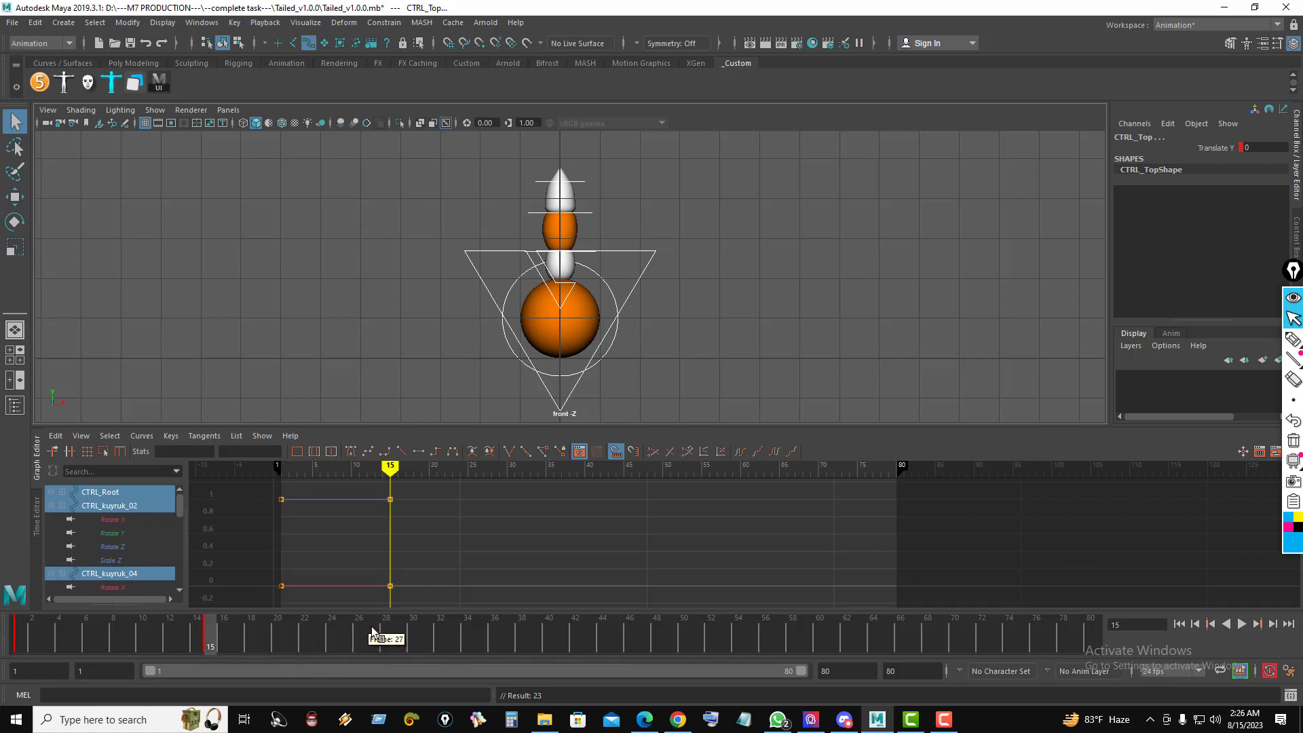
{"action": "left_click", "coordinate": [413, 633]}
{"action": "key", "text": "s"}
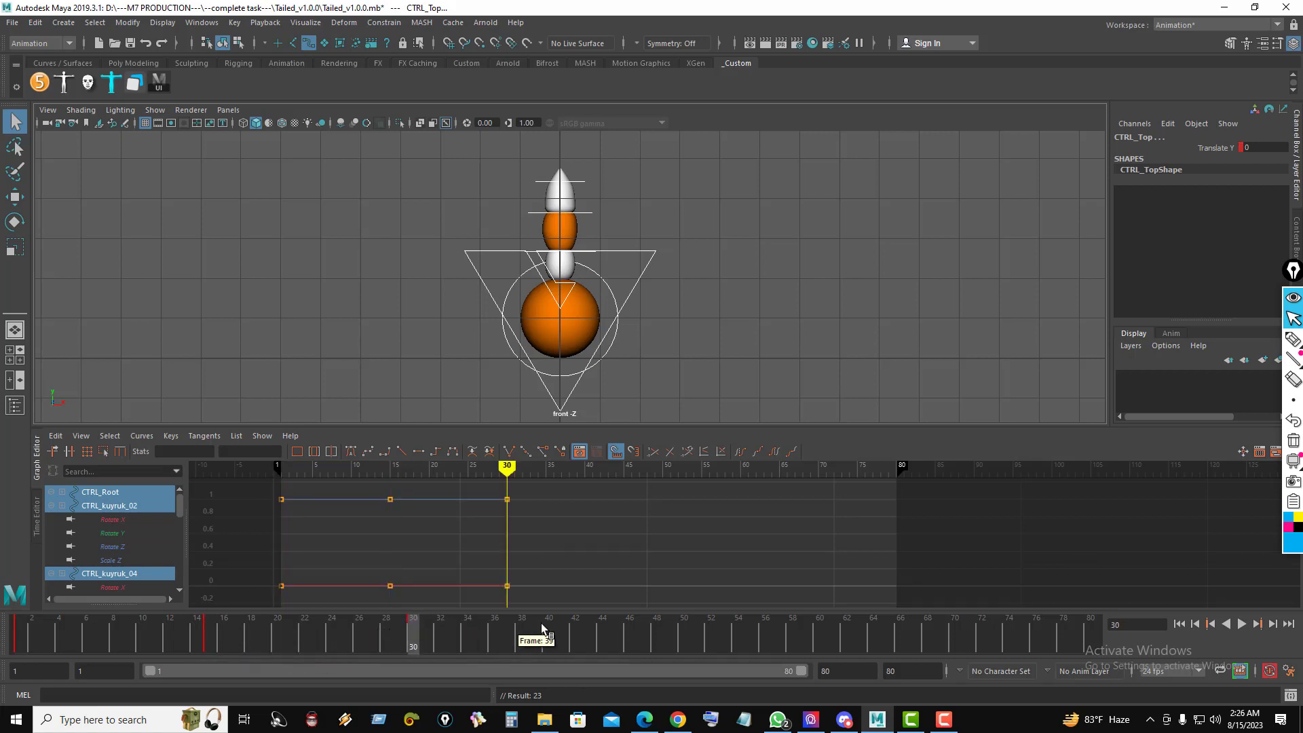
Step: Key all the selected rig controls at frames 40, 50, 65 and 80
{"action": "left_click", "coordinate": [550, 632]}
{"action": "key", "text": "s"}
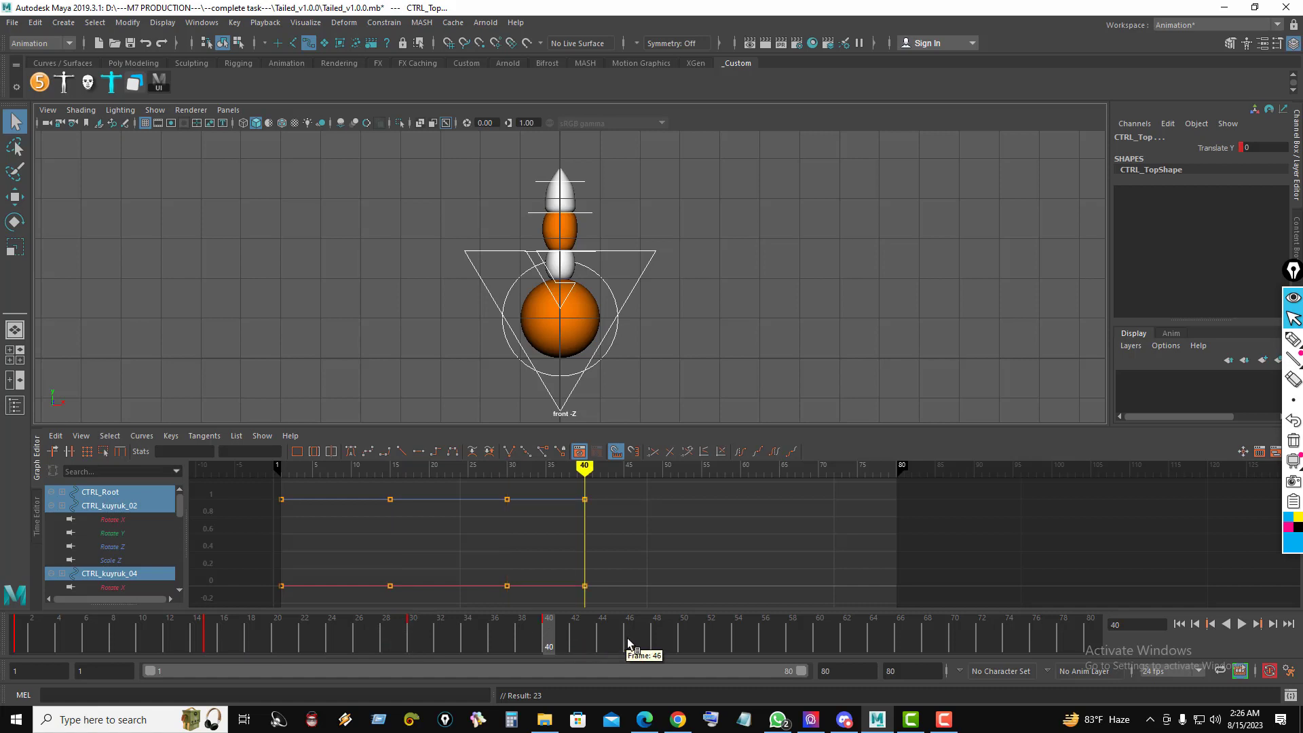
{"action": "left_click", "coordinate": [684, 633]}
{"action": "key", "text": "s"}
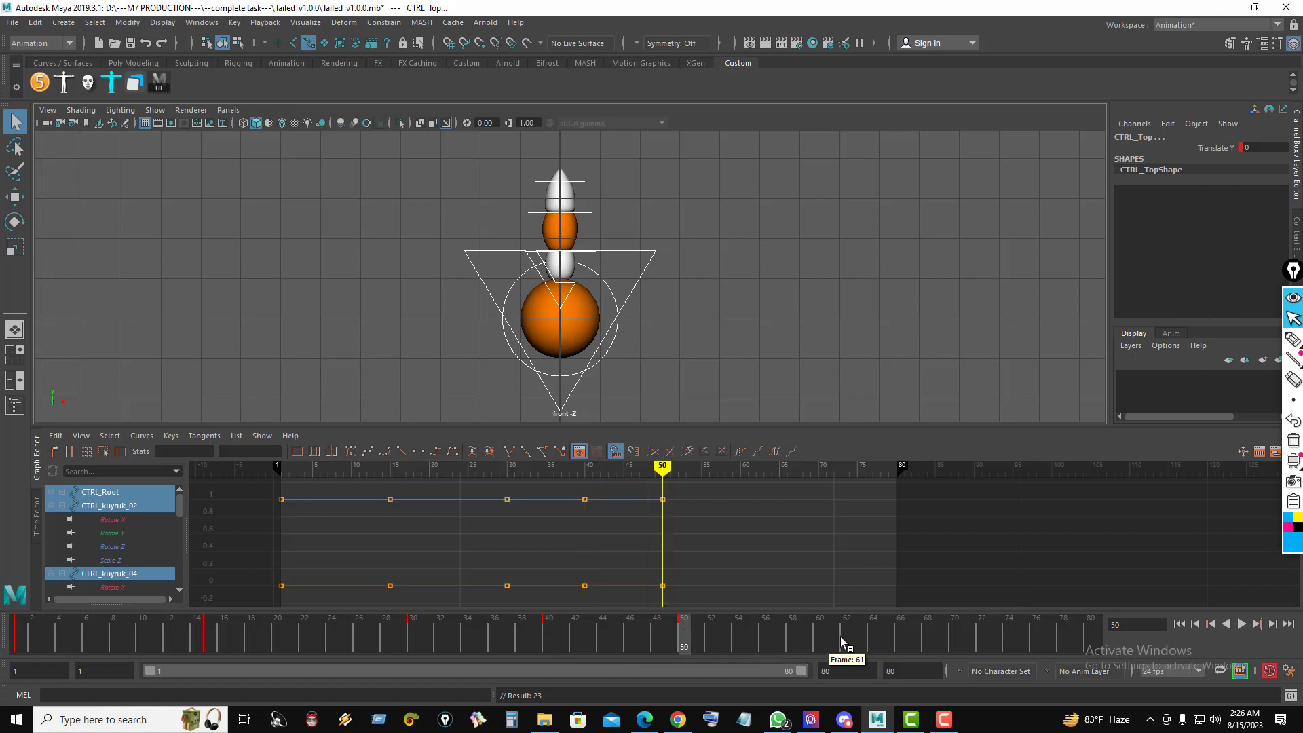
{"action": "left_click", "coordinate": [874, 633]}
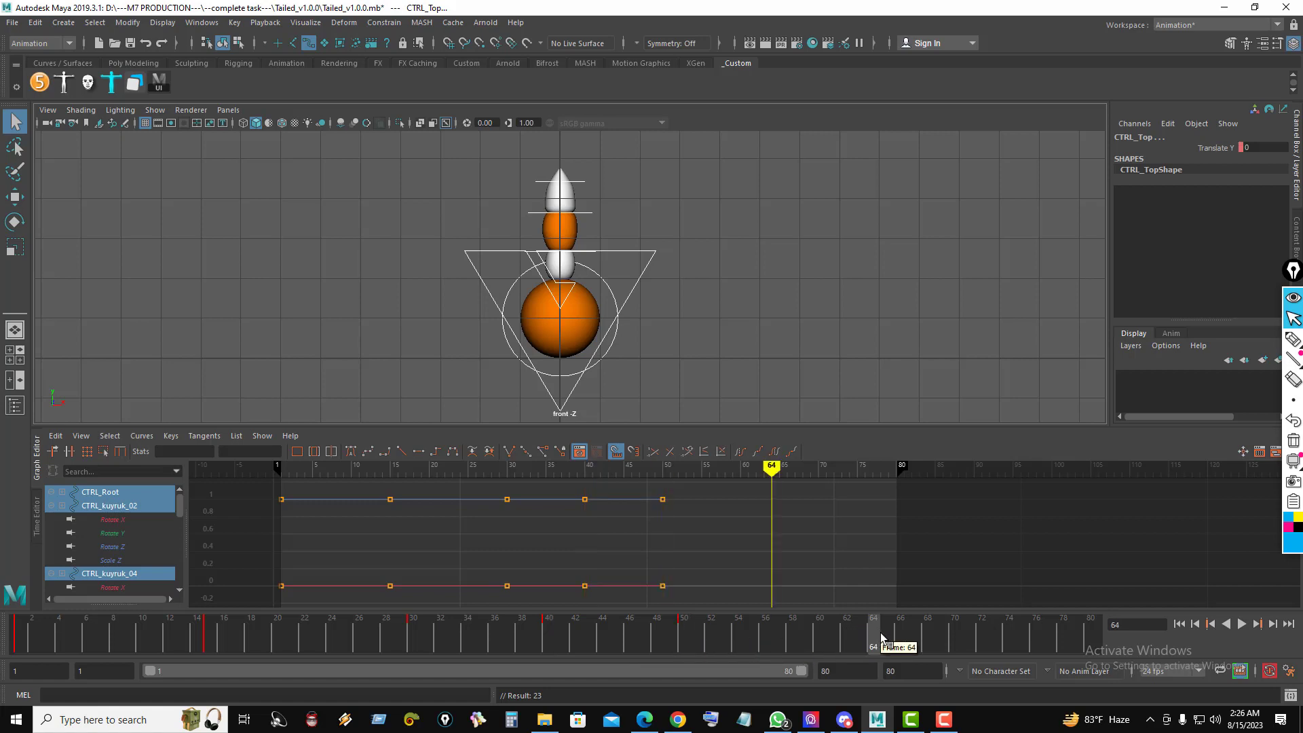
{"action": "left_click", "coordinate": [887, 633]}
{"action": "key", "text": "s"}
{"action": "left_click", "coordinate": [1091, 631]}
{"action": "key", "text": "s"}
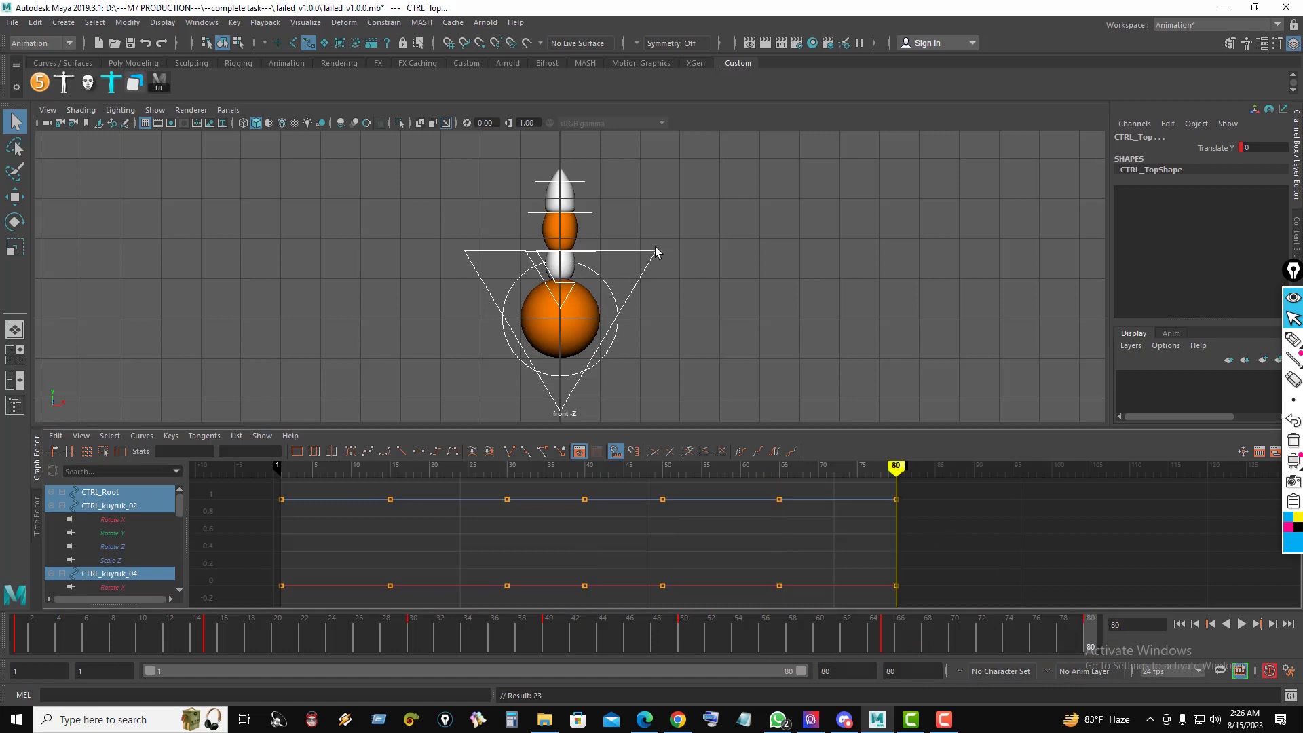
Step: Select the main control around the ball and set its Rotate Y to -20 at frame 15
{"action": "left_click", "coordinate": [680, 206]}
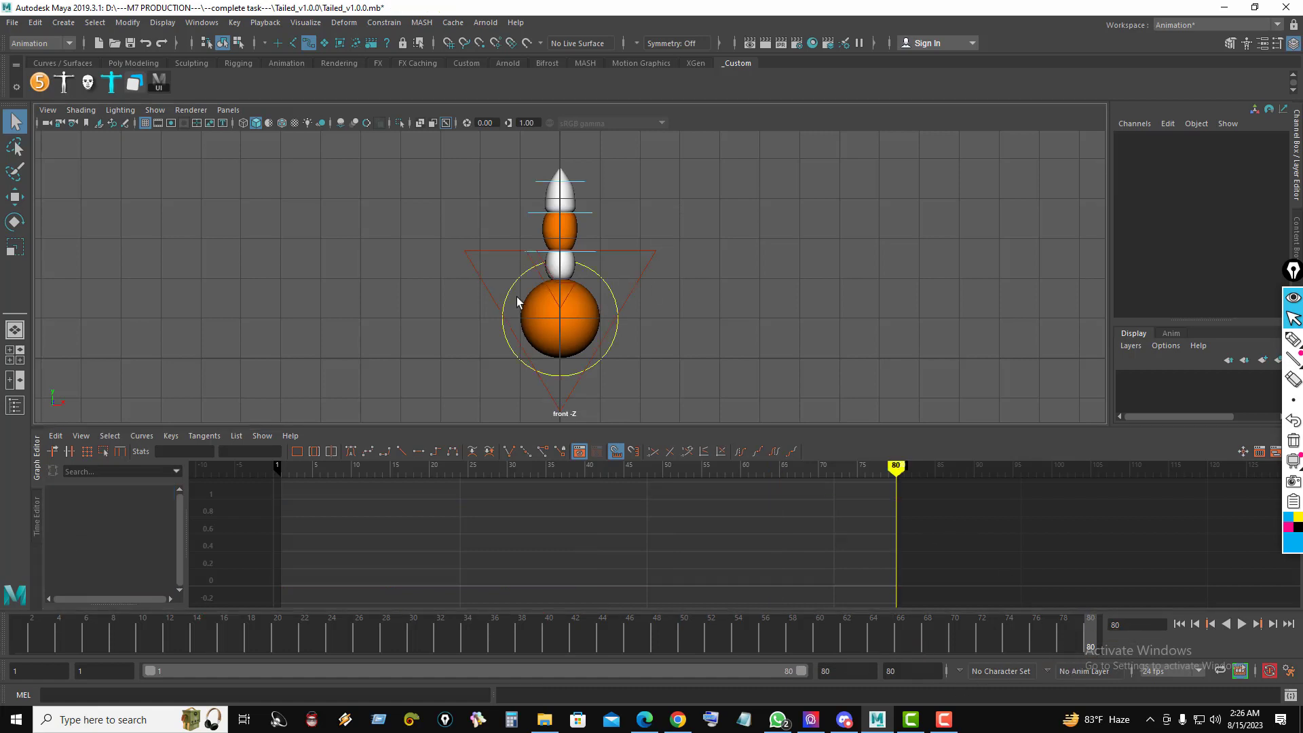
{"action": "left_click", "coordinate": [608, 271]}
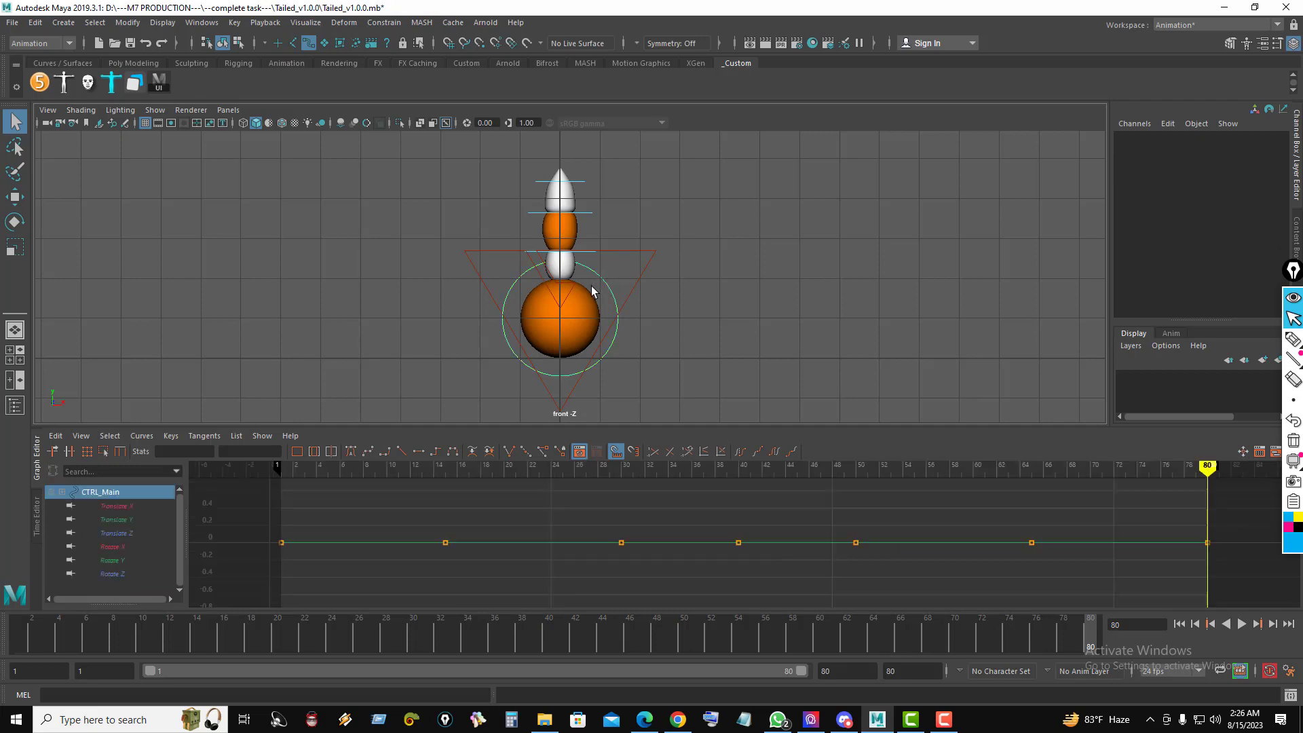
{"action": "left_click", "coordinate": [207, 637]}
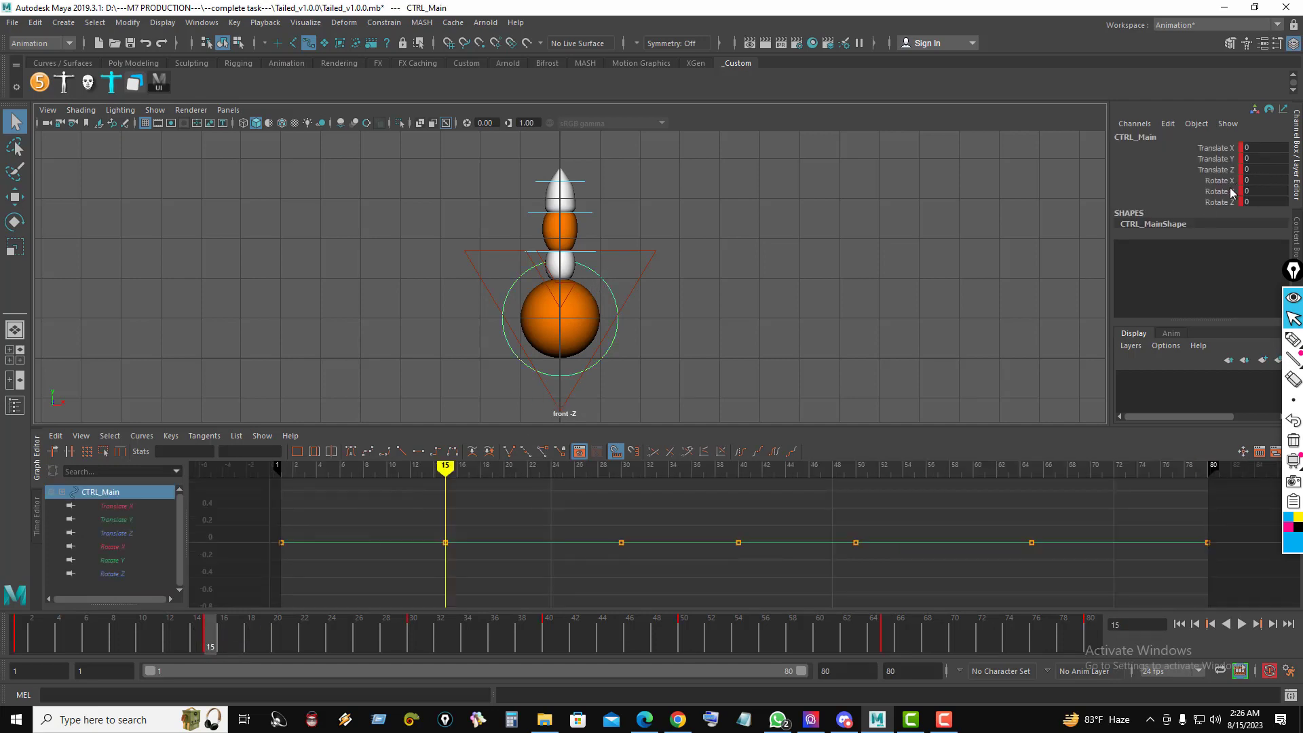
{"action": "key", "text": "e"}
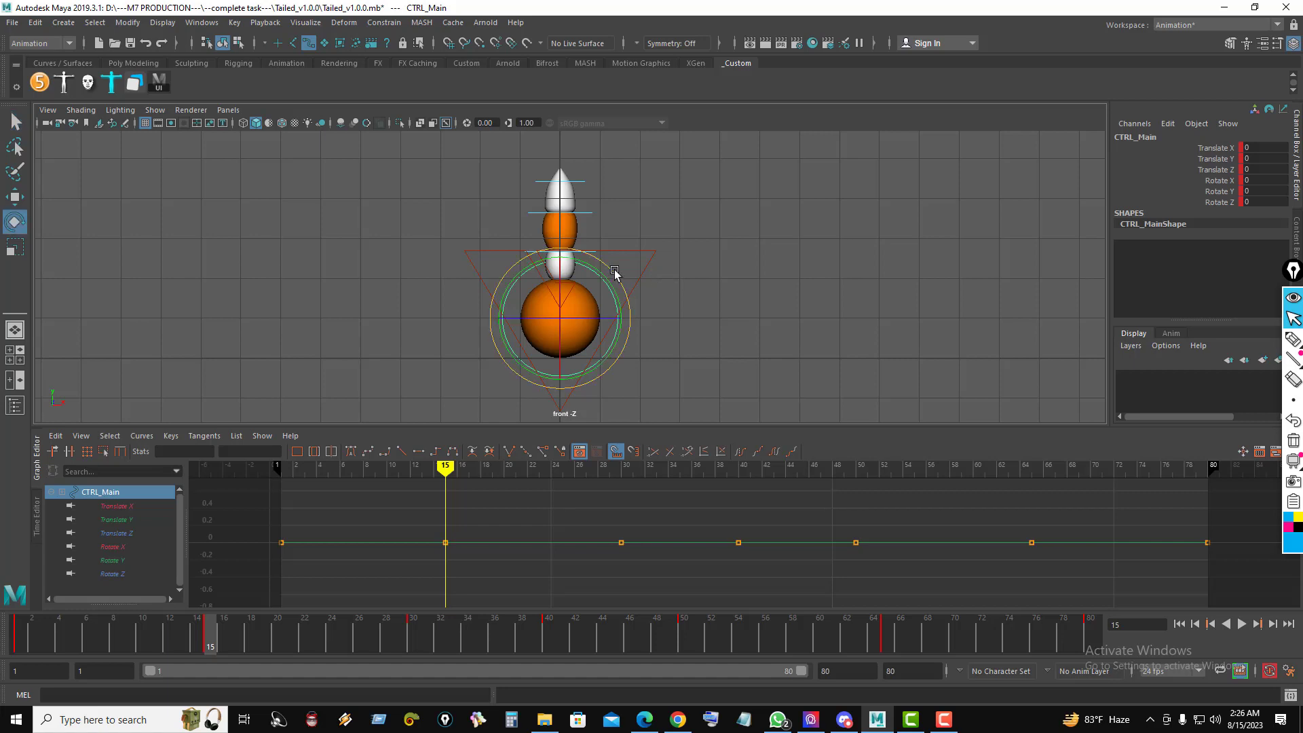
{"action": "left_click_drag", "start_coordinate": [614, 273], "coordinate": [606, 266]}
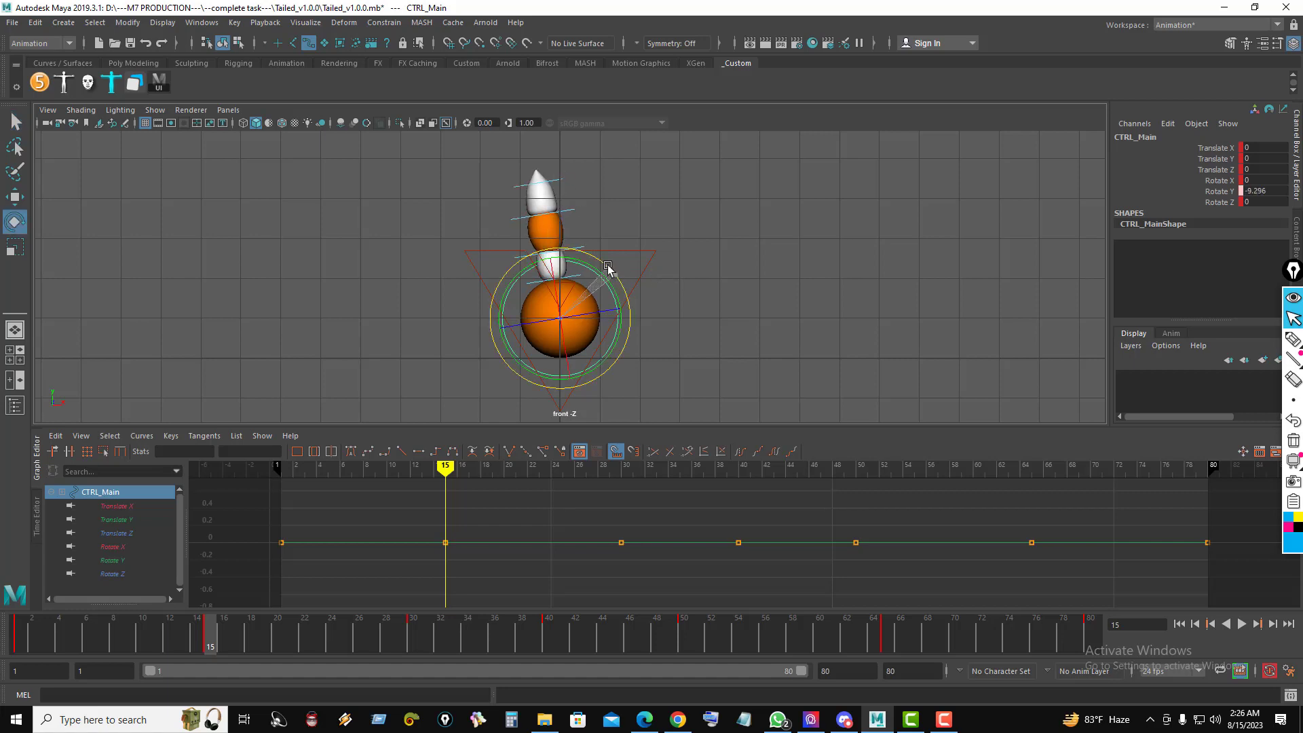
{"action": "double_click", "coordinate": [1271, 192]}
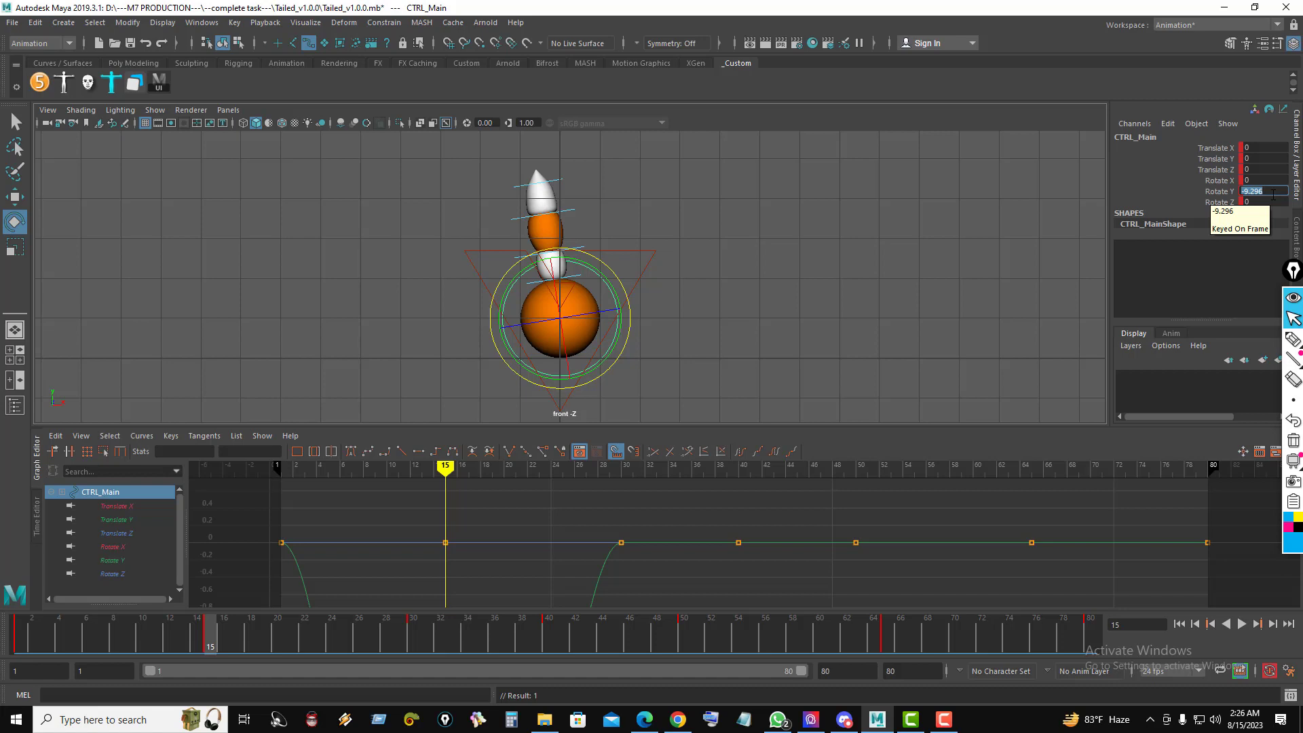
{"action": "type", "text": "-20"}
{"action": "key", "text": "Return"}
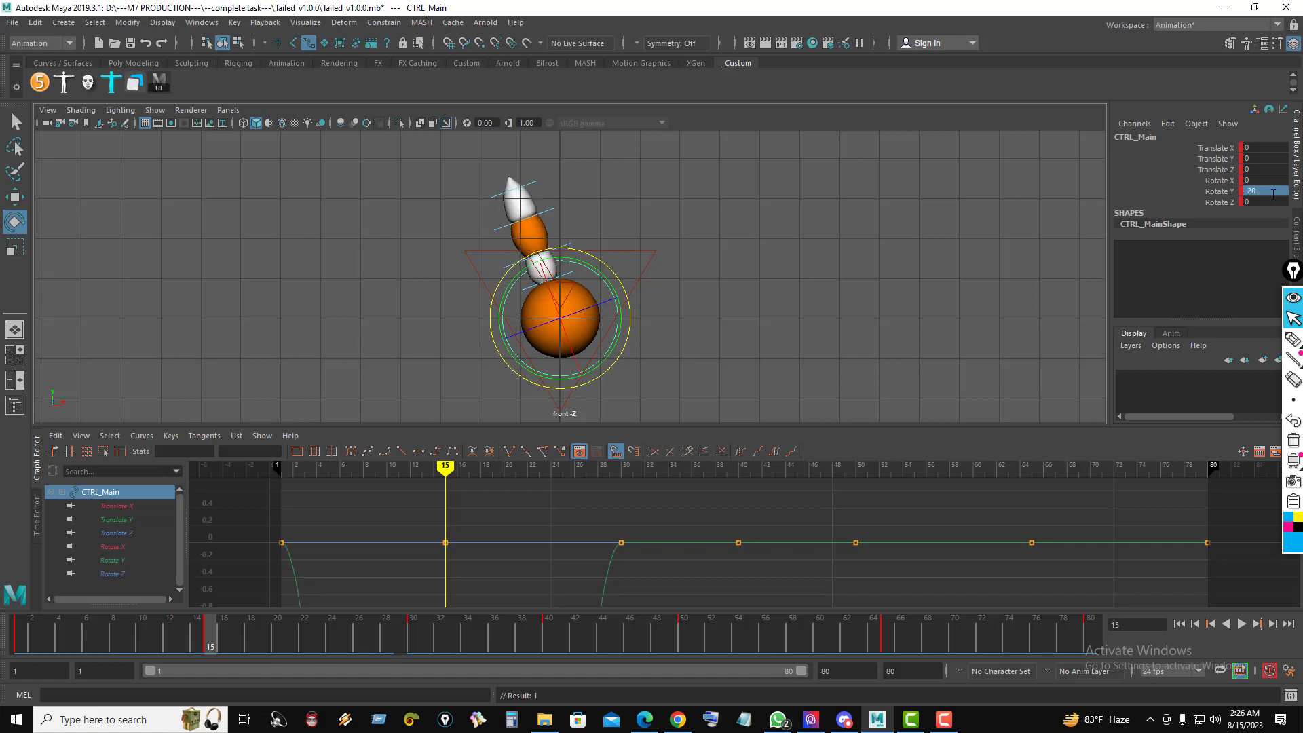
Step: Set the main control's Rotate Y to 20 at frame 30
{"action": "left_click", "coordinate": [413, 634]}
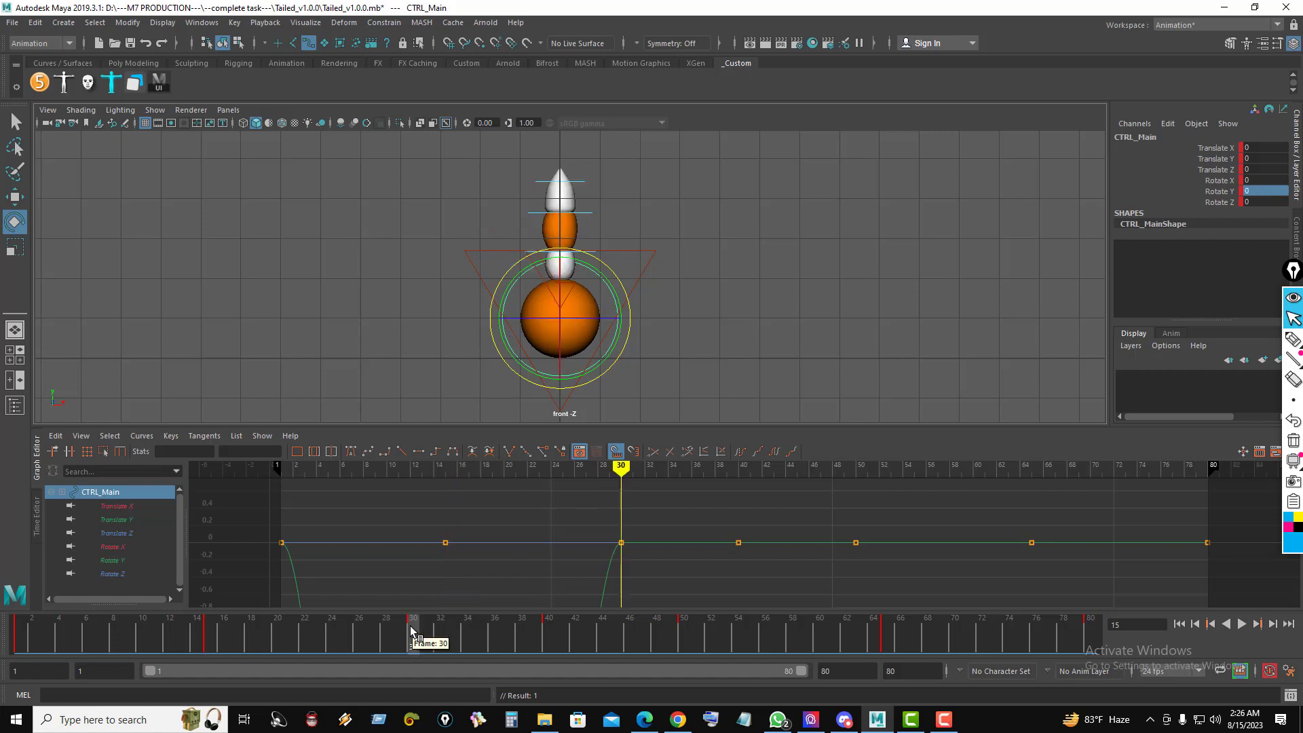
{"action": "double_click", "coordinate": [1259, 190]}
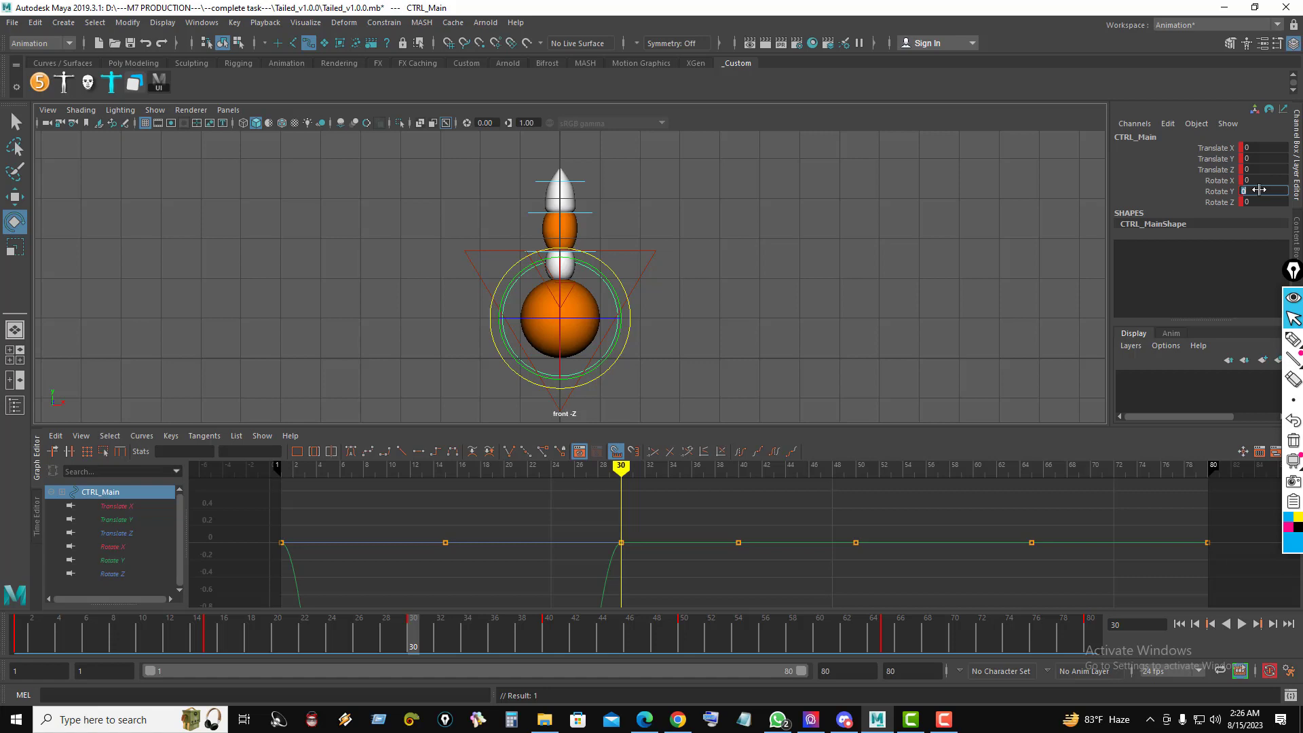
{"action": "type", "text": "20"}
{"action": "key", "text": "Return"}
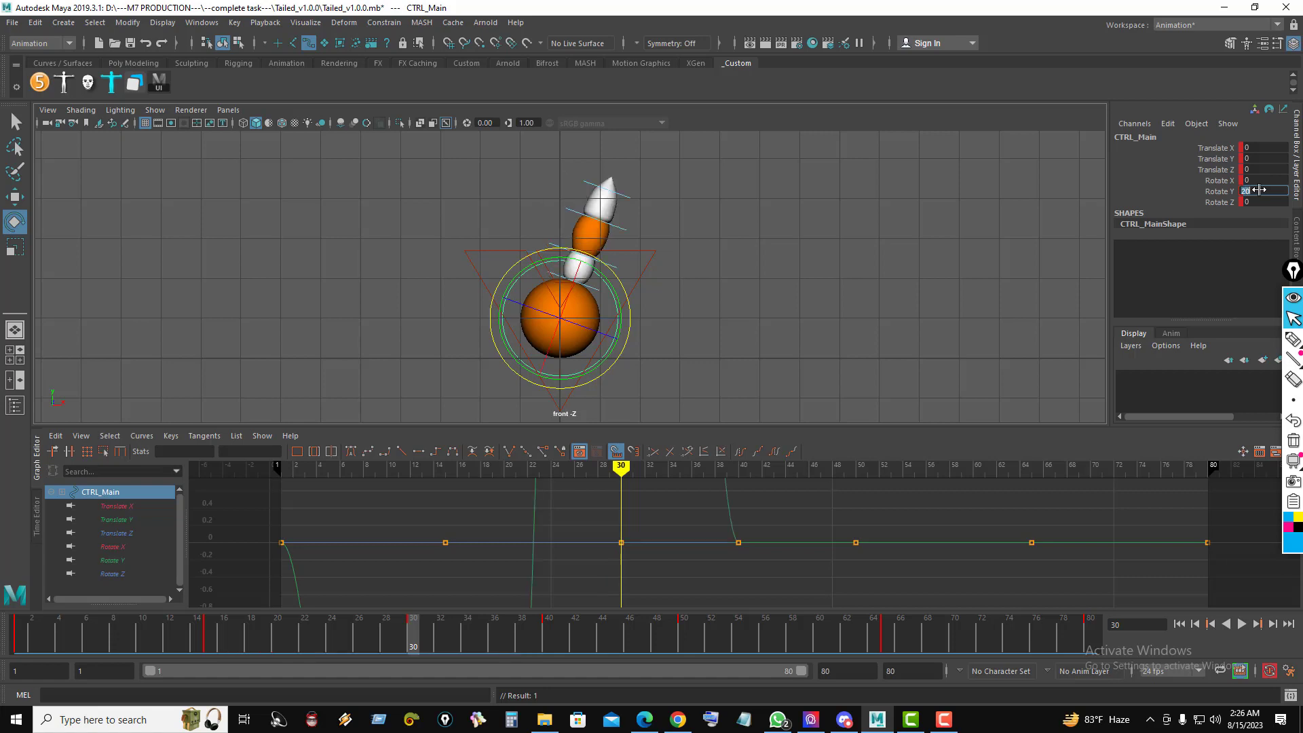
Step: Set the main control's Rotate Y to -10 at frame 40 and 10 at frame 50
{"action": "left_click", "coordinate": [553, 624]}
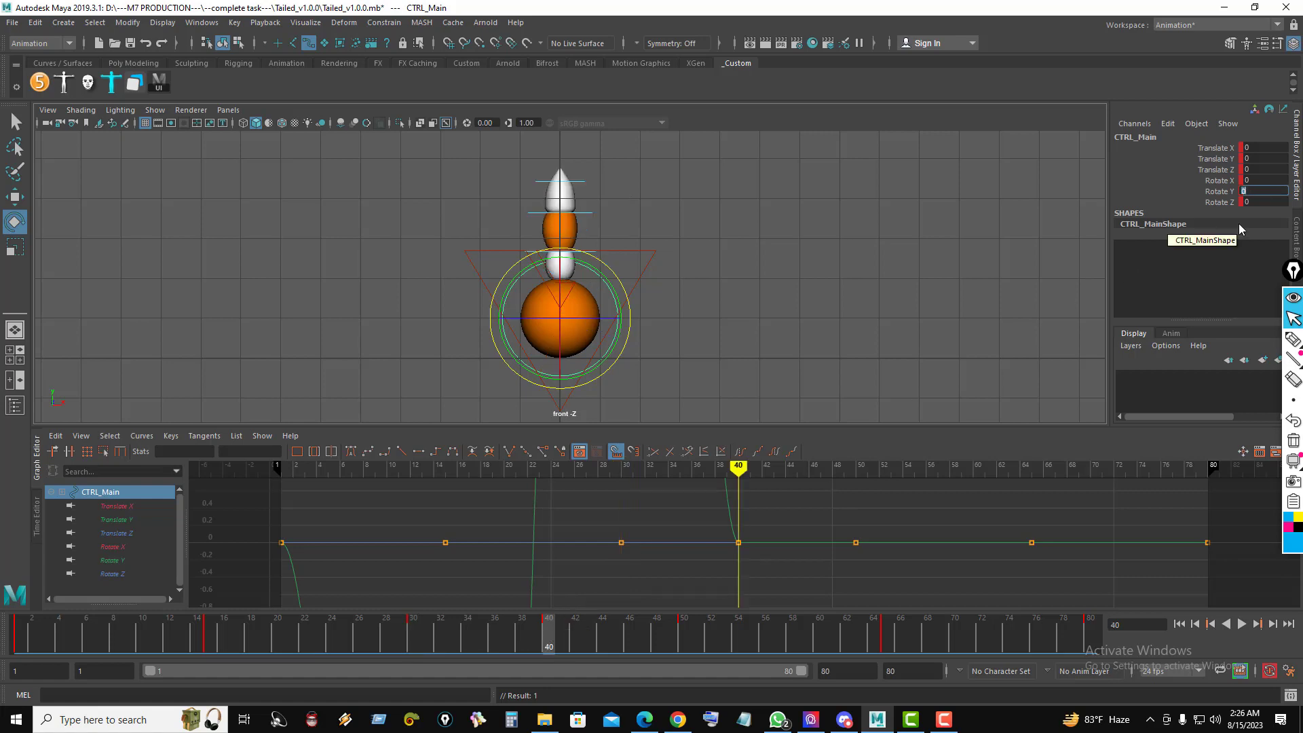
{"action": "type", "text": "-10"}
{"action": "key", "text": "Return"}
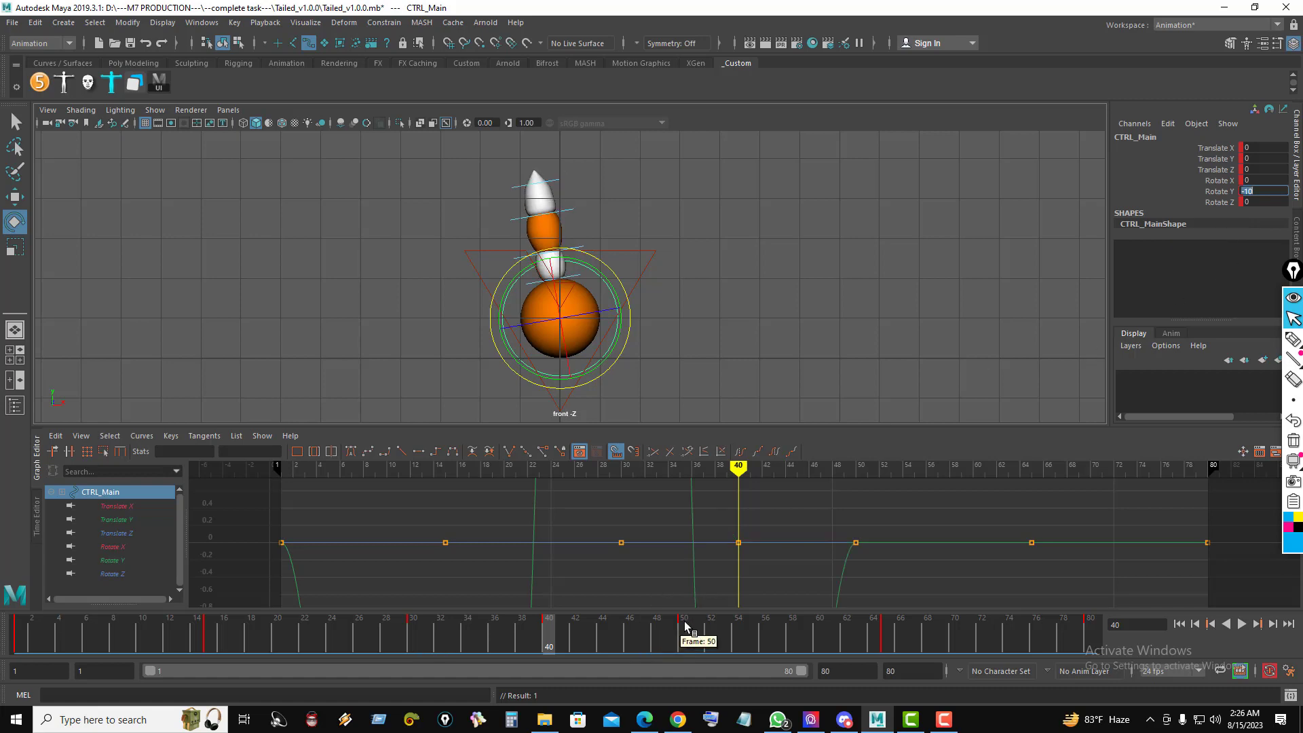
{"action": "left_click", "coordinate": [683, 637]}
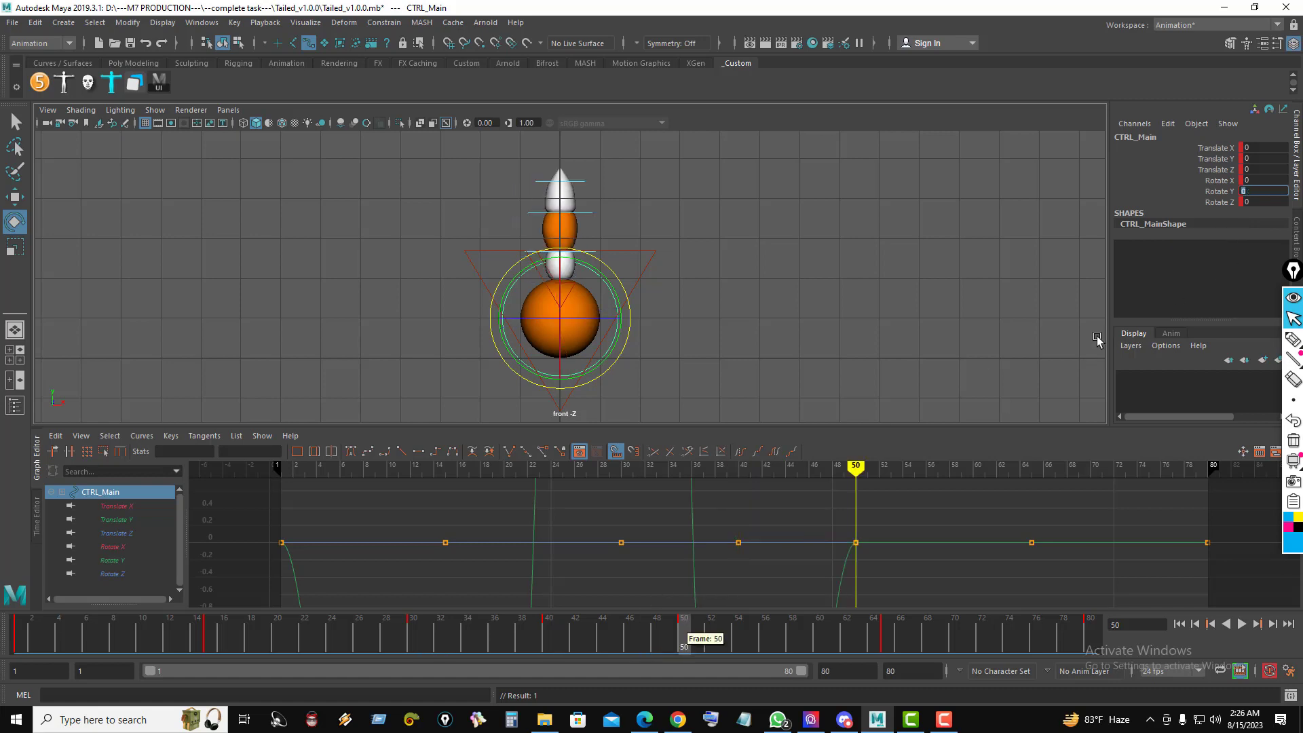
{"action": "left_click", "coordinate": [1255, 195]}
{"action": "type", "text": "10"}
{"action": "key", "text": "Return"}
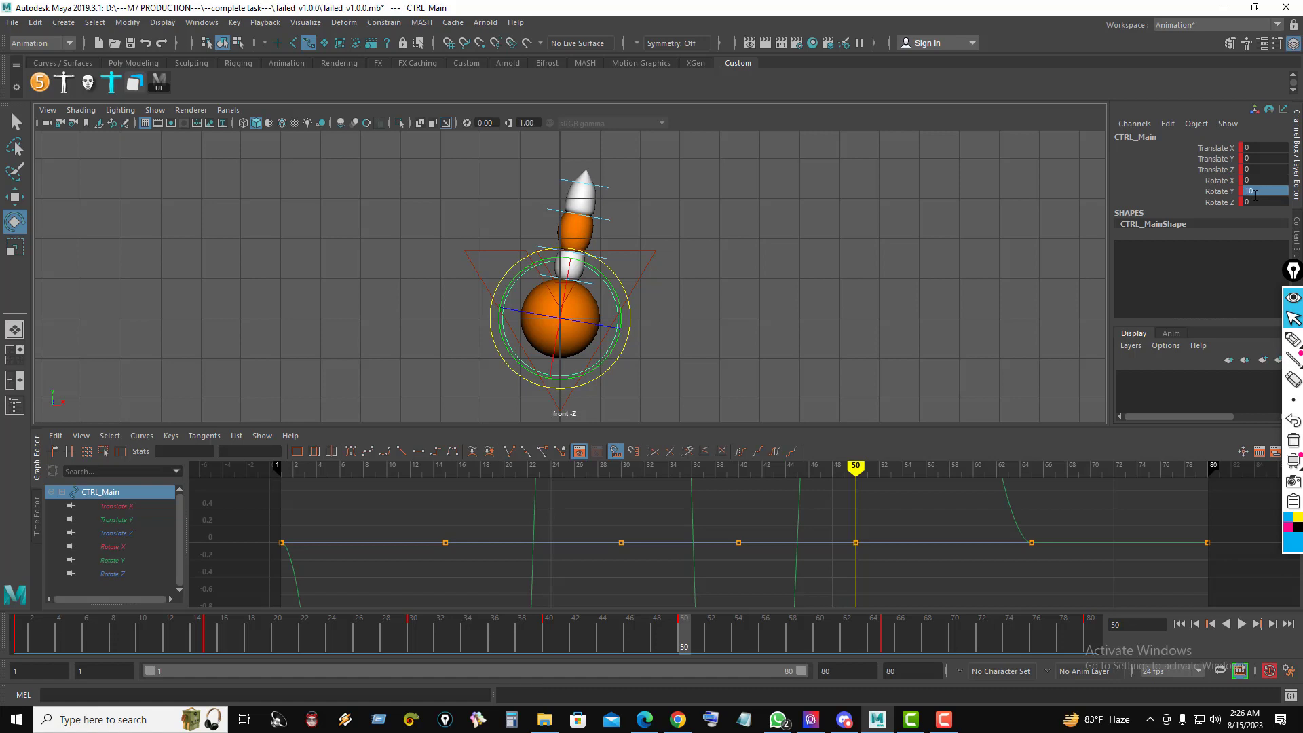
Step: Set the main control's Rotate Y to -5 at frame 65 and keep it at 0 at frame 80
{"action": "left_click", "coordinate": [887, 636]}
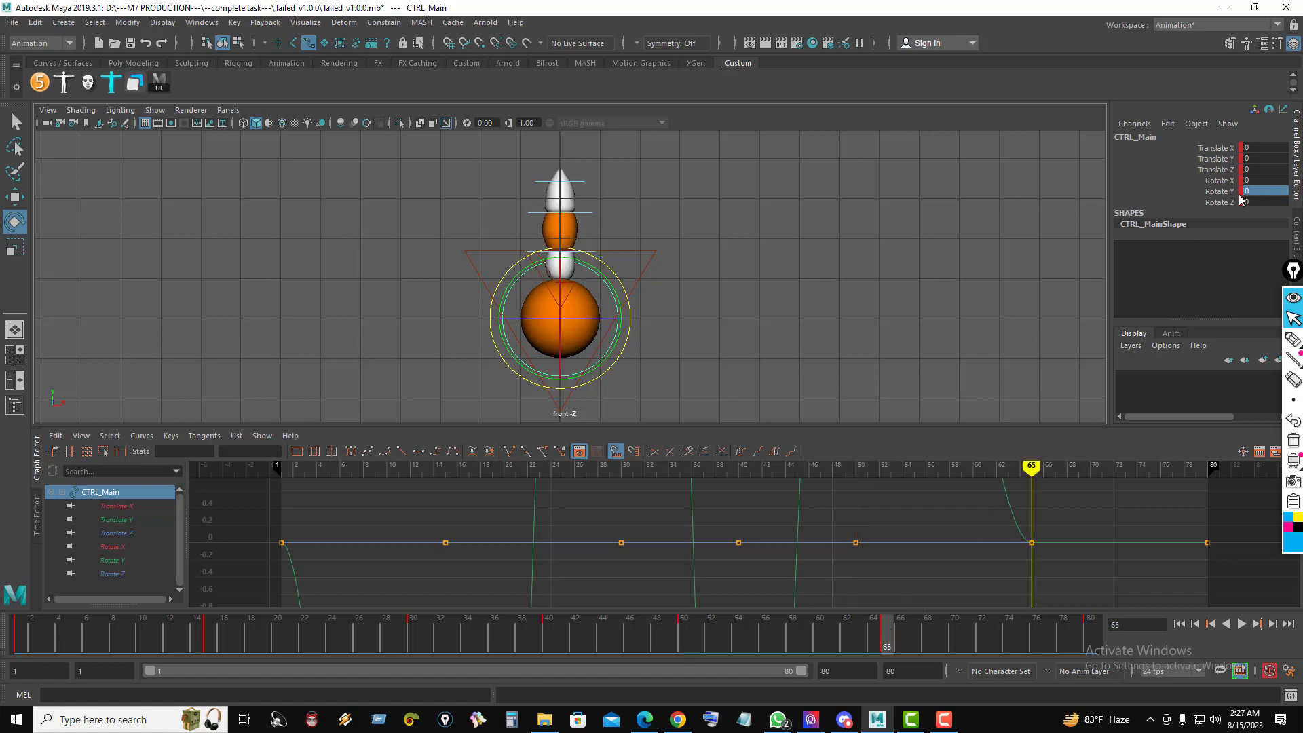
{"action": "left_click", "coordinate": [1258, 190]}
{"action": "type", "text": "-5"}
{"action": "key", "text": "Return"}
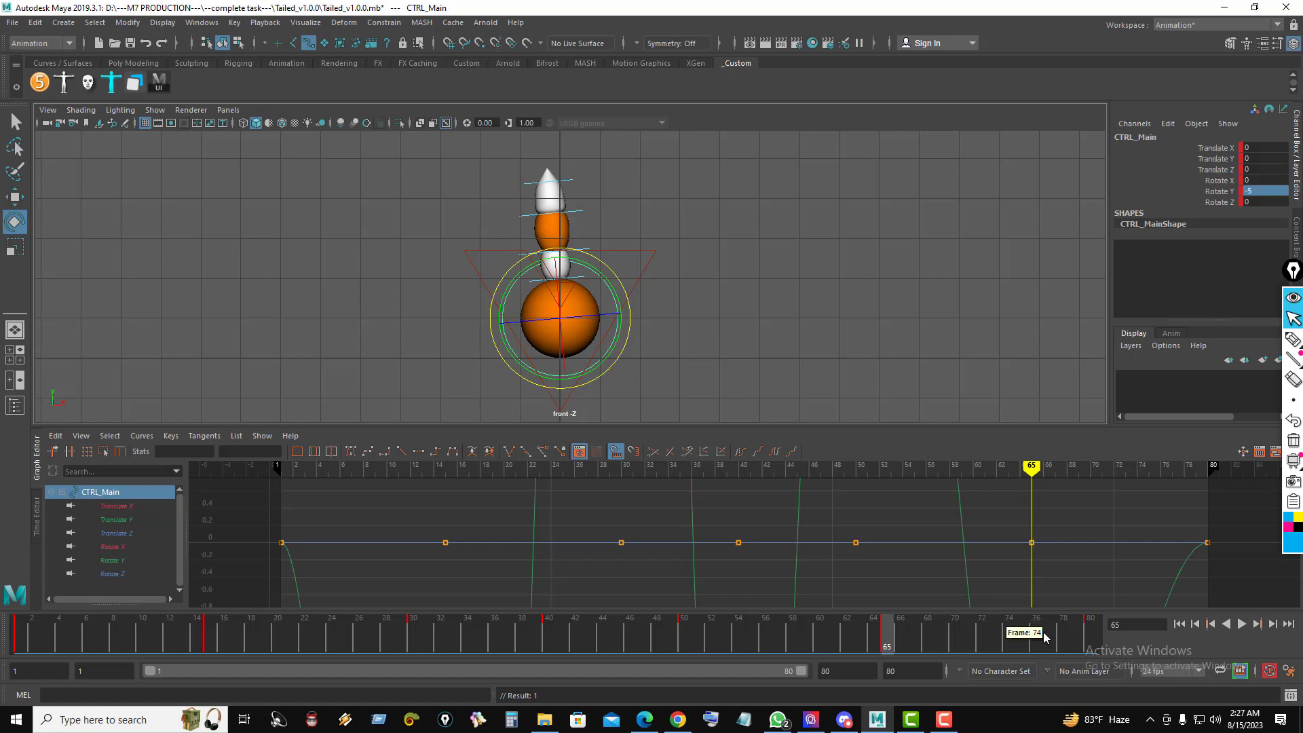
{"action": "left_click", "coordinate": [1088, 630]}
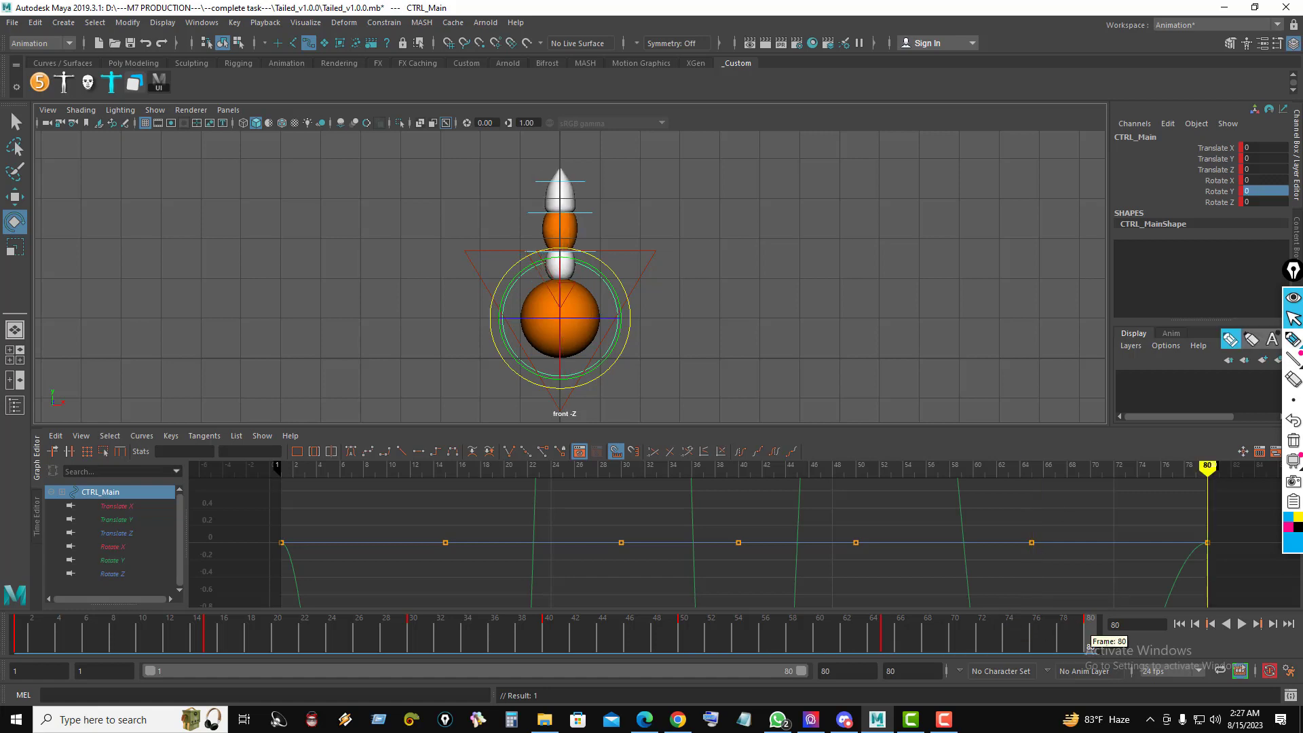
{"action": "left_click", "coordinate": [1266, 190]}
{"action": "key", "text": "Return"}
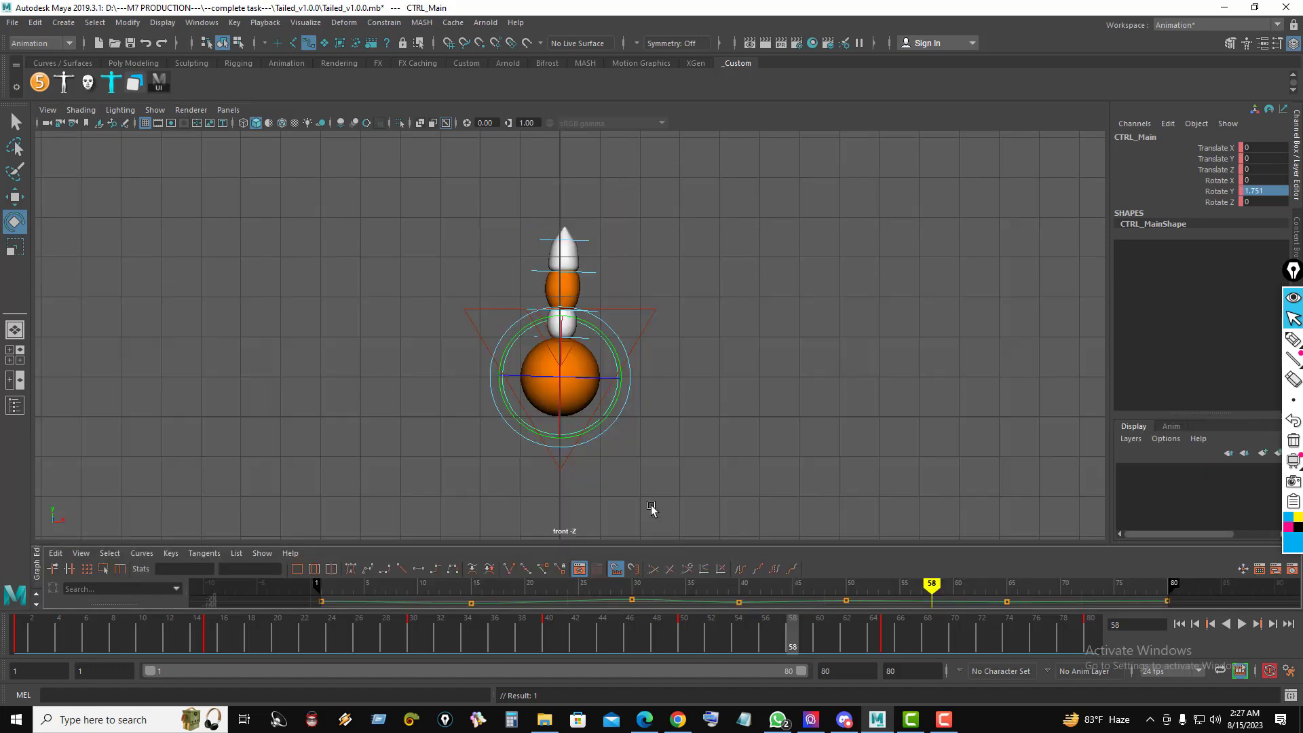
Step: Select the four tail controls together and set their Rotate Y to -30 at frame 15
{"action": "scroll", "coordinate": [707, 460], "scroll_direction": "up", "scroll_amount": 4}
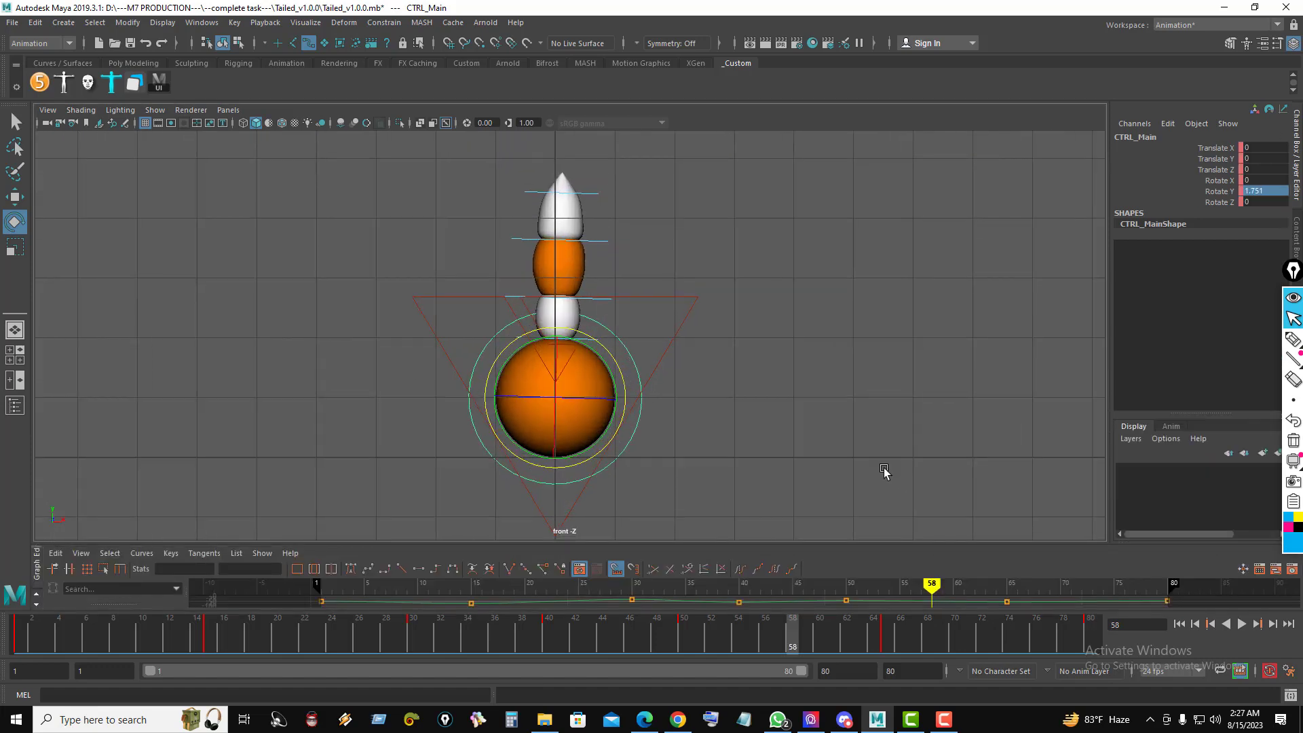
{"action": "scroll", "coordinate": [664, 370], "scroll_direction": "up", "scroll_amount": 2}
{"action": "left_click", "coordinate": [808, 364]}
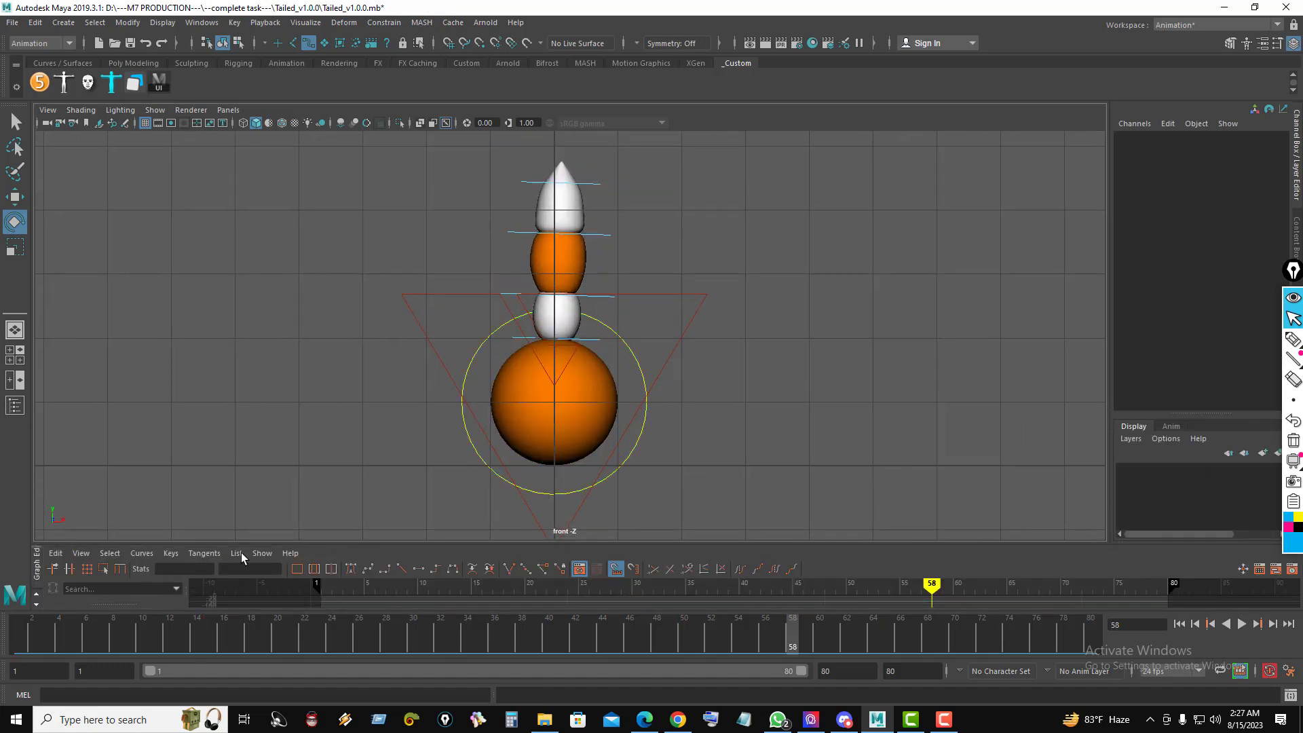
{"action": "left_click", "coordinate": [601, 341]}
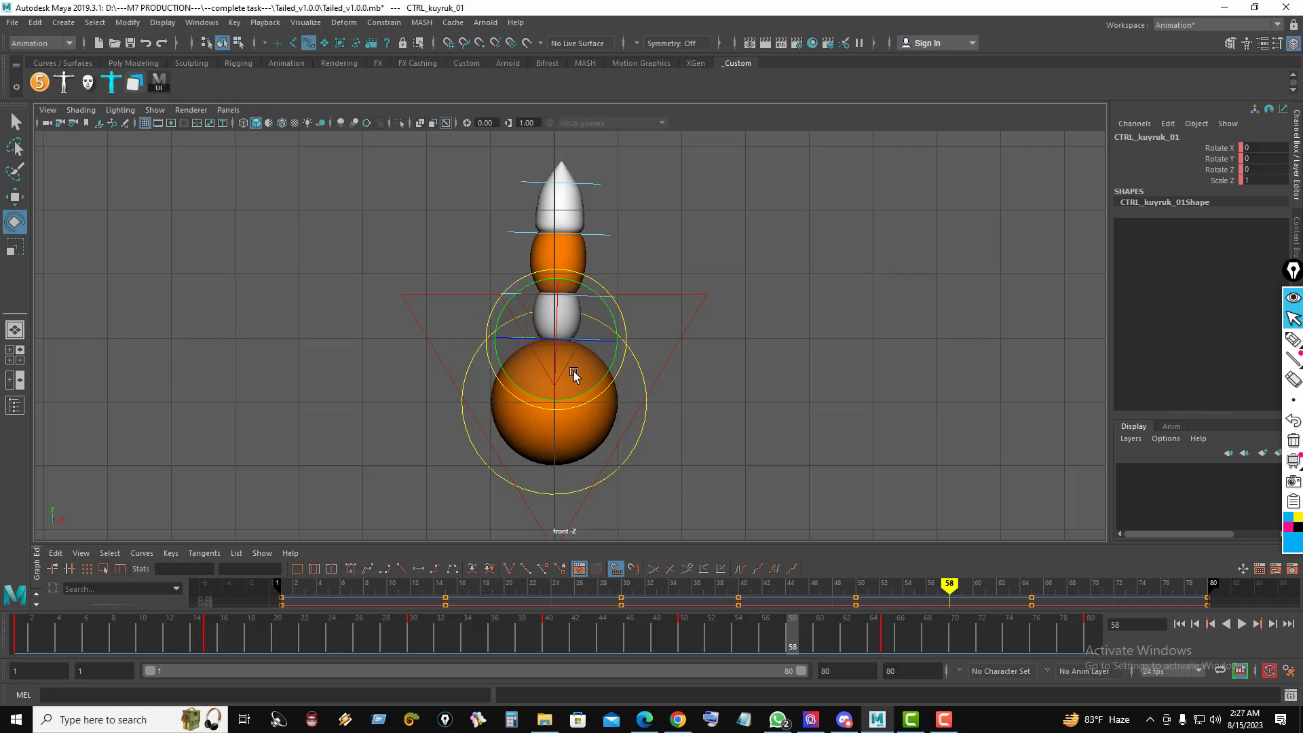
{"action": "key", "text": "q"}
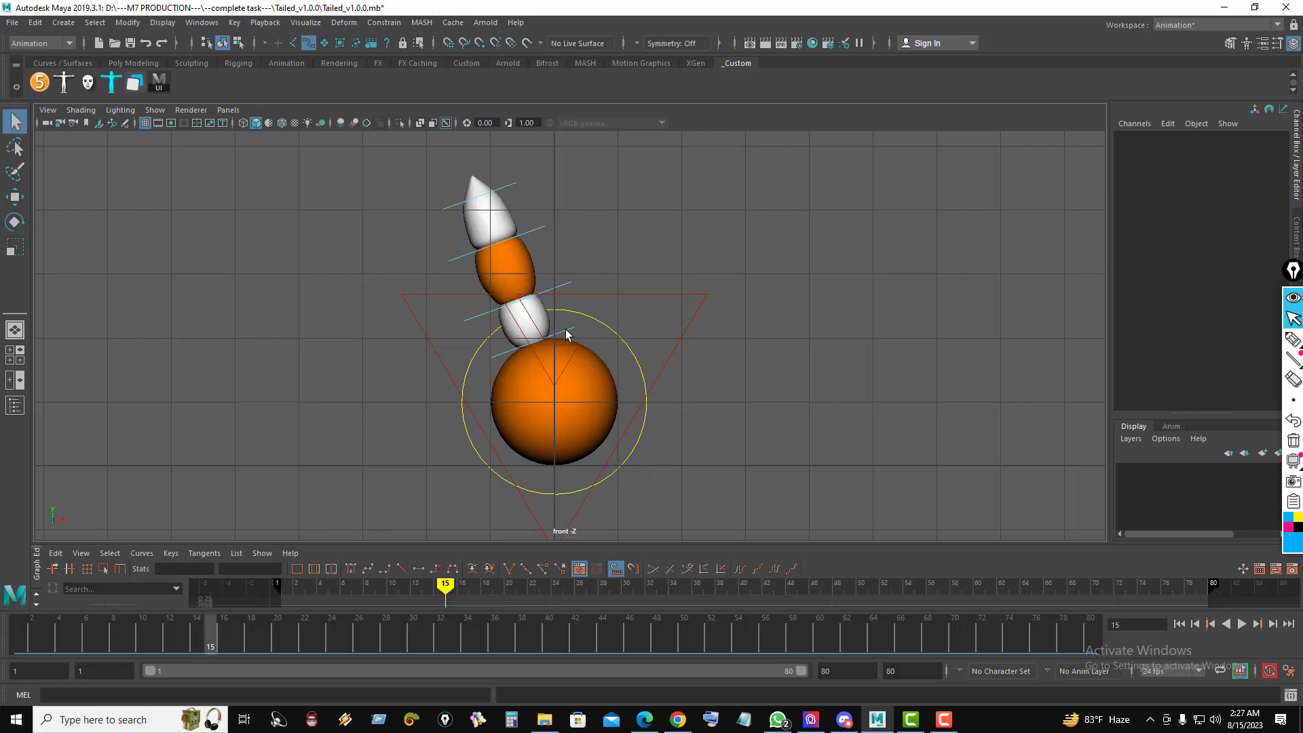
{"action": "left_click", "coordinate": [568, 331]}
{"action": "left_click_drag", "start_coordinate": [575, 268], "coordinate": [558, 286], "text": "shift"}
{"action": "left_click_drag", "start_coordinate": [547, 217], "coordinate": [534, 232], "text": "shift"}
{"action": "left_click", "coordinate": [505, 202], "text": "shift"}
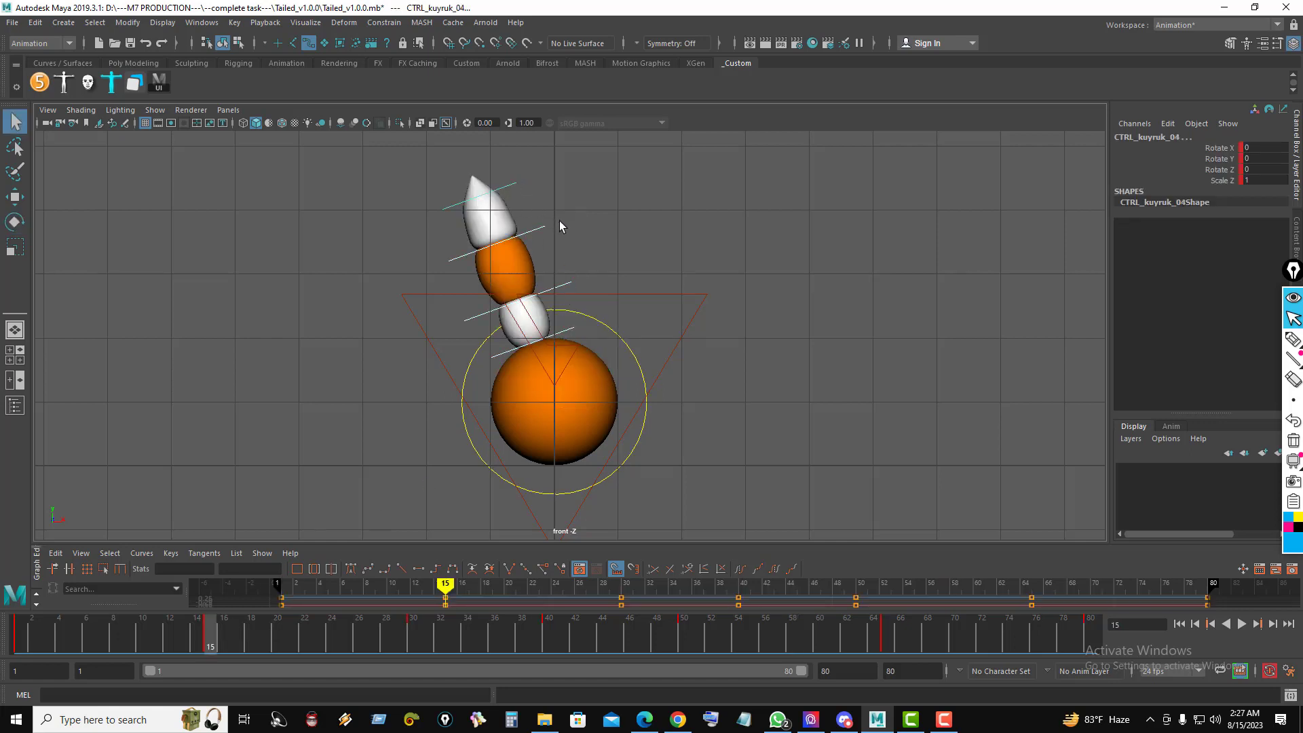
{"action": "key", "text": "e"}
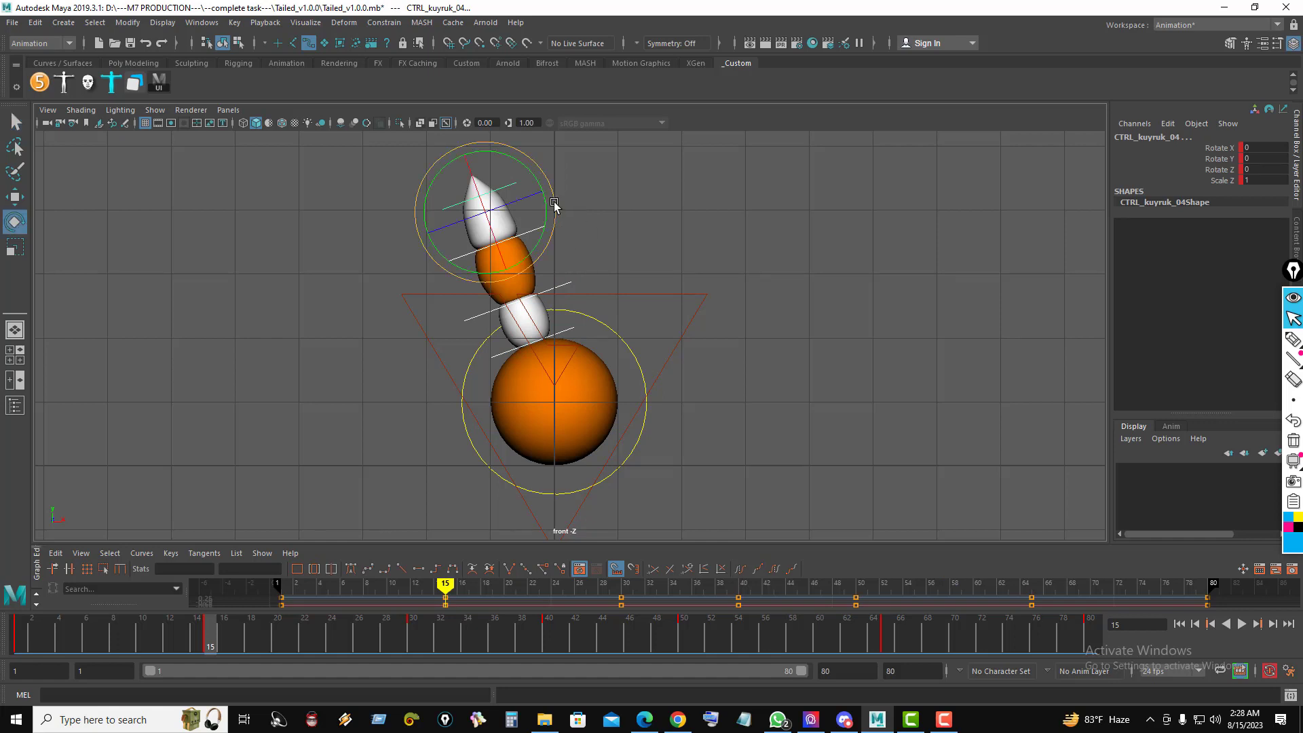
{"action": "left_click_drag", "start_coordinate": [555, 204], "coordinate": [539, 174]}
{"action": "key", "text": "s"}
{"action": "left_click", "coordinate": [1264, 159]}
{"action": "type", "text": "-30"}
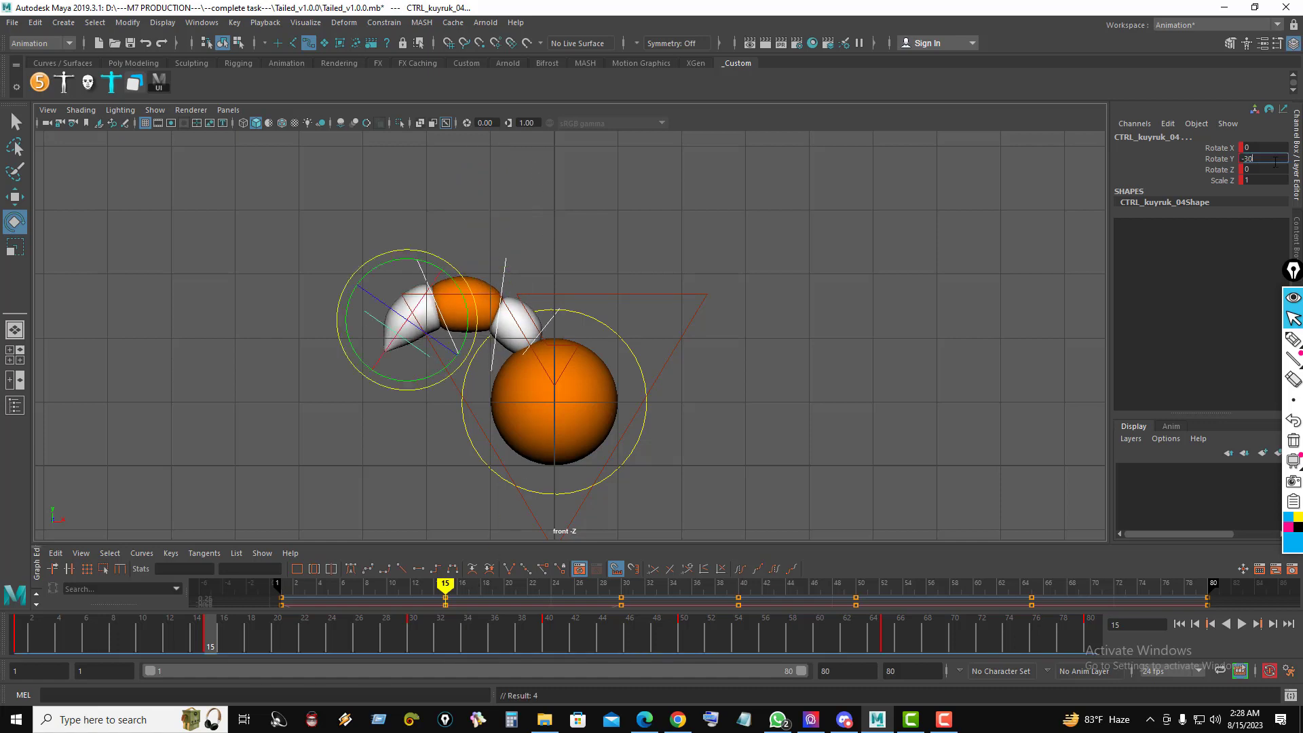
{"action": "key", "text": "Return"}
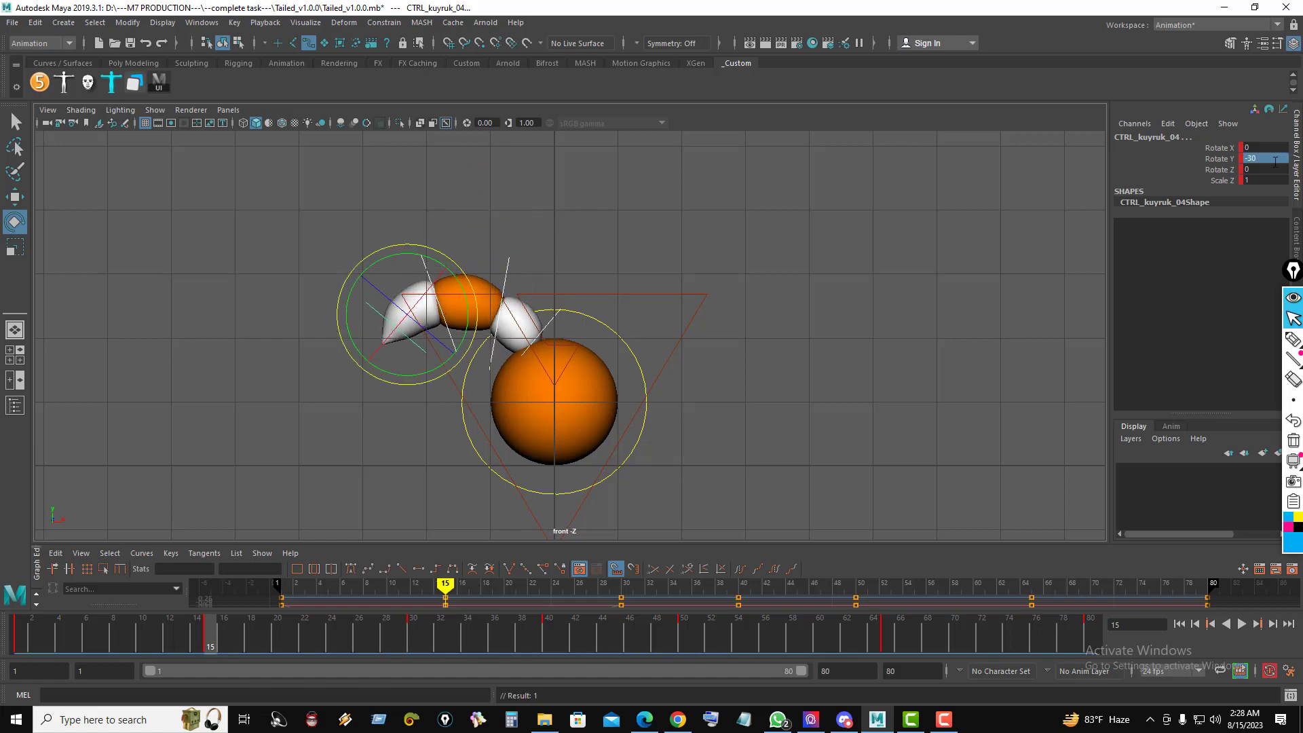
Step: Set the four tail controls' Rotate Y to 30 at frame 30
{"action": "left_click", "coordinate": [414, 635]}
{"action": "left_click_drag", "start_coordinate": [703, 243], "coordinate": [720, 290]}
{"action": "double_click", "coordinate": [1267, 159]}
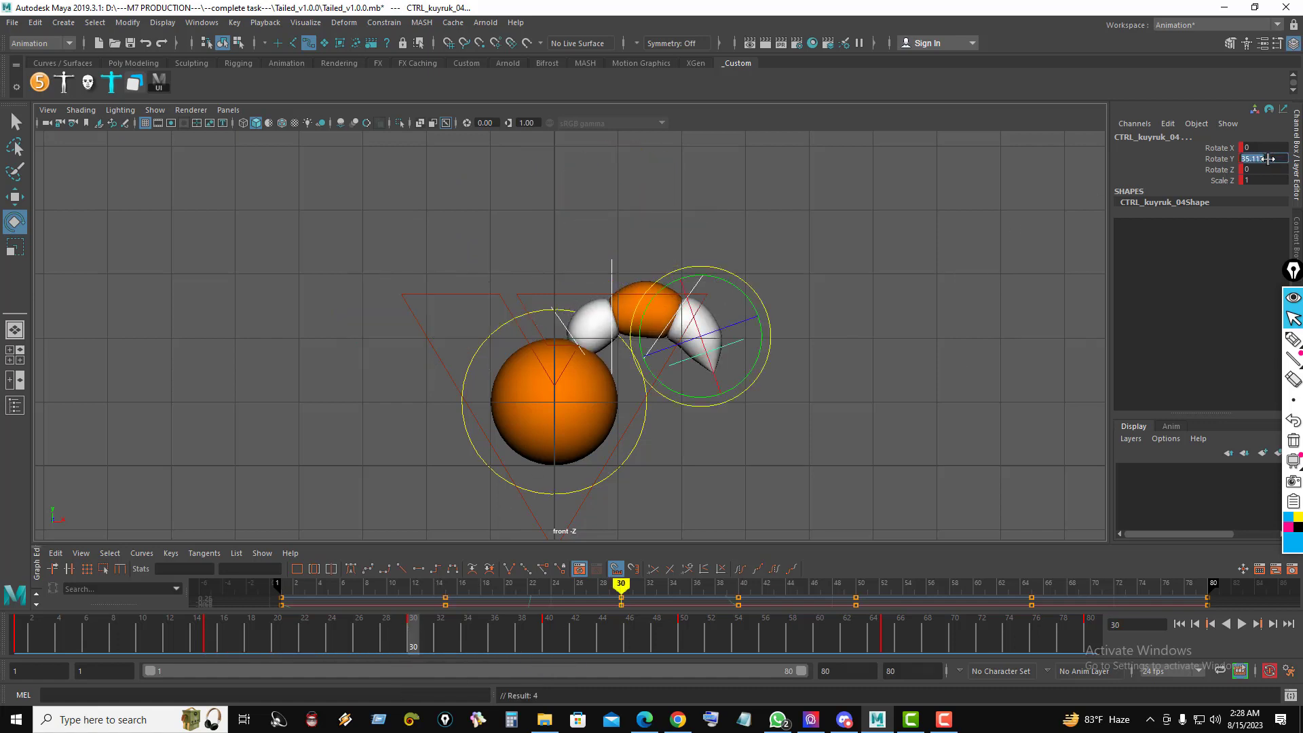
{"action": "key", "text": "Return"}
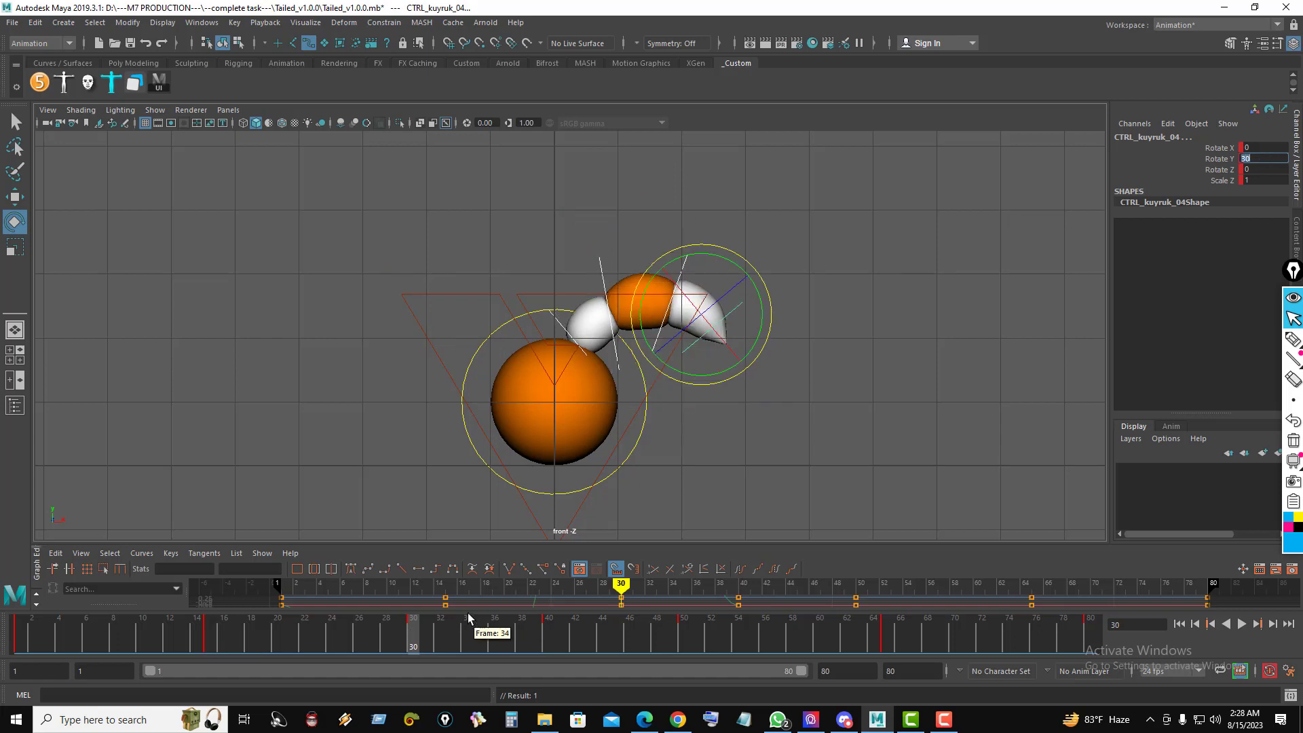
Step: Set the four tail controls' Rotate Y to -30 at frame 40 and 30 at frame 50
{"action": "left_click", "coordinate": [546, 630]}
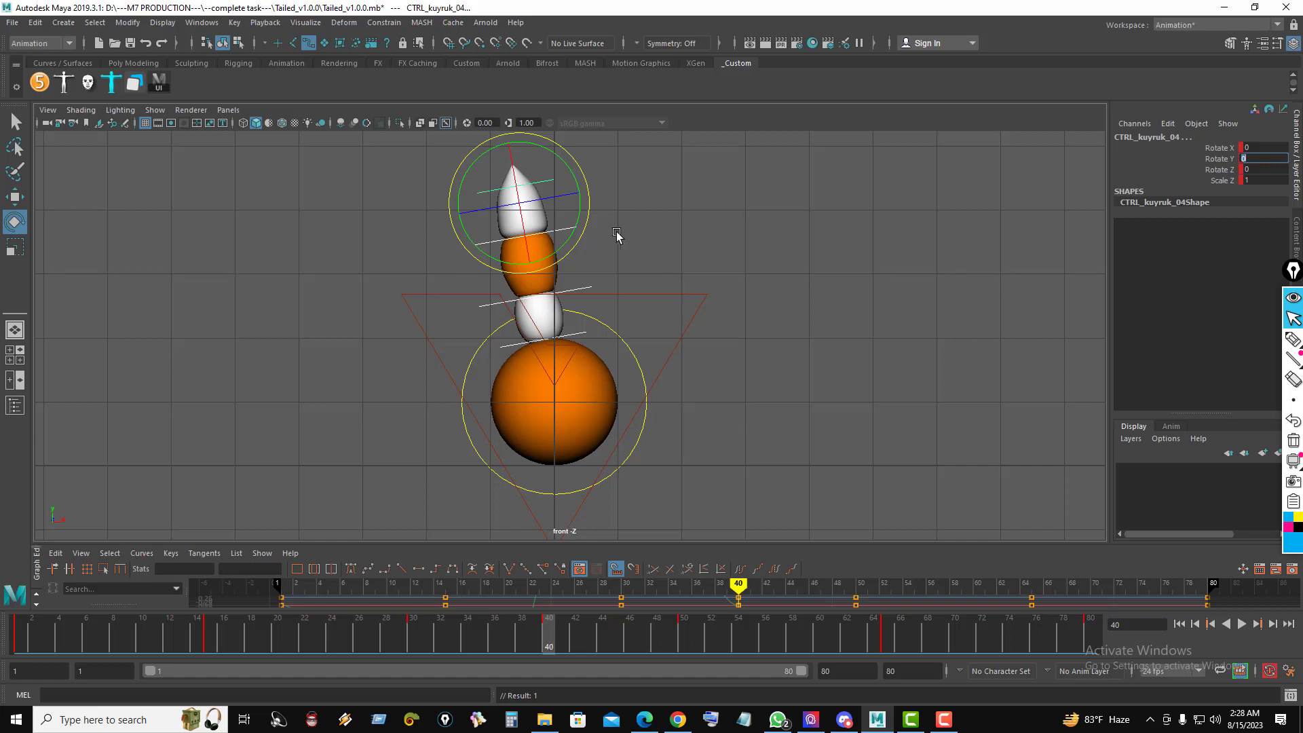
{"action": "left_click_drag", "start_coordinate": [590, 191], "coordinate": [562, 162]}
{"action": "left_click", "coordinate": [1263, 161]}
{"action": "type", "text": "-30"}
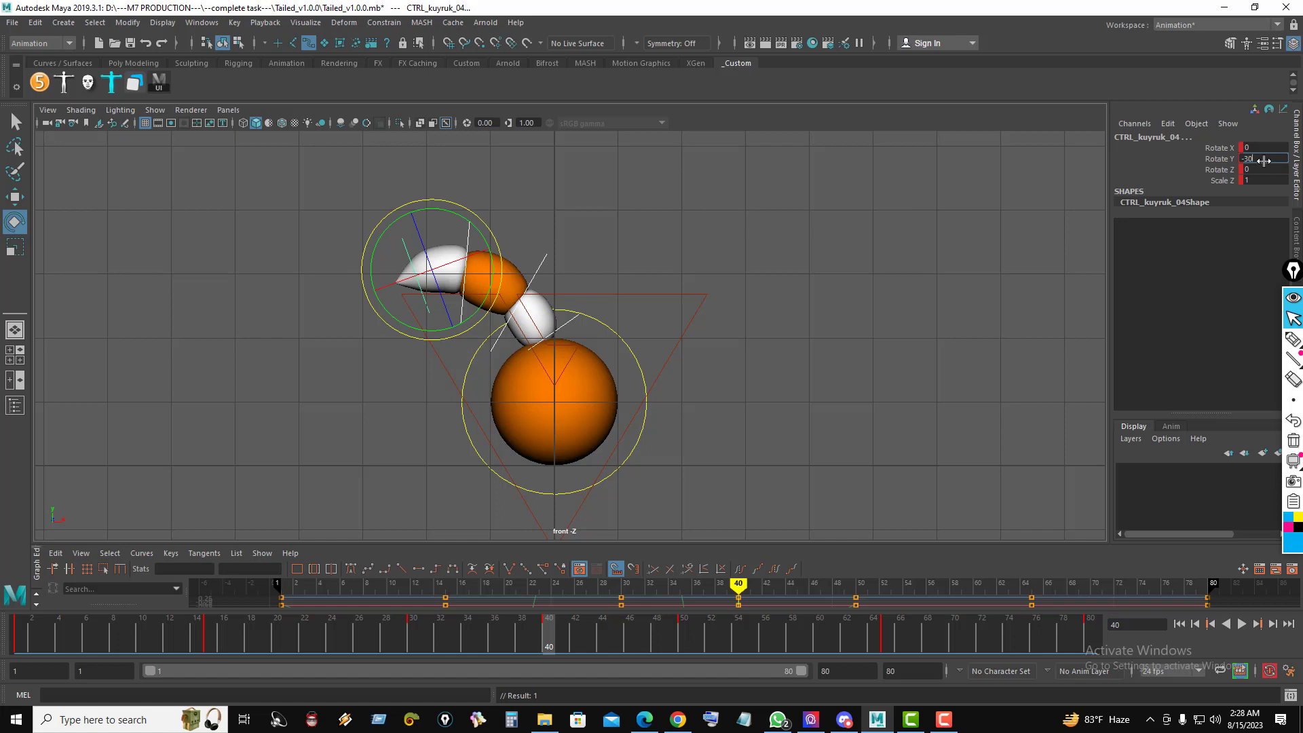
{"action": "key", "text": "Return"}
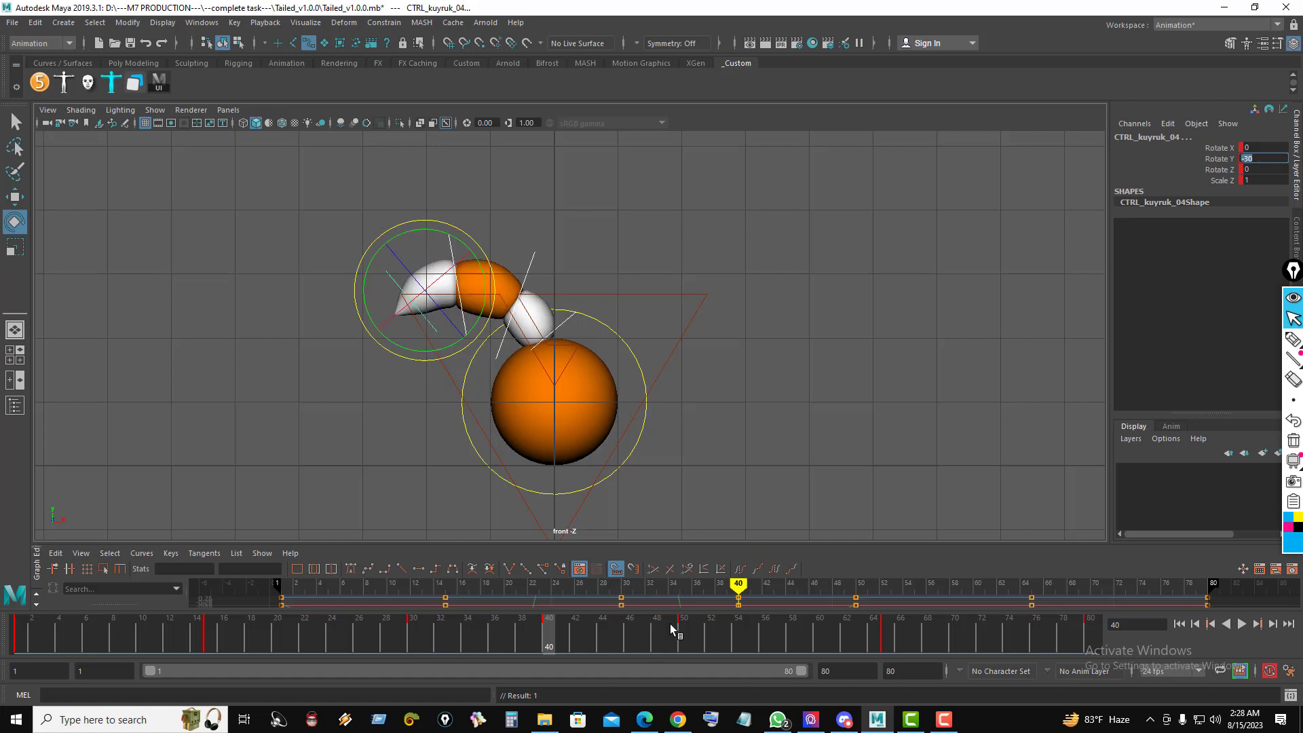
{"action": "left_click", "coordinate": [680, 644]}
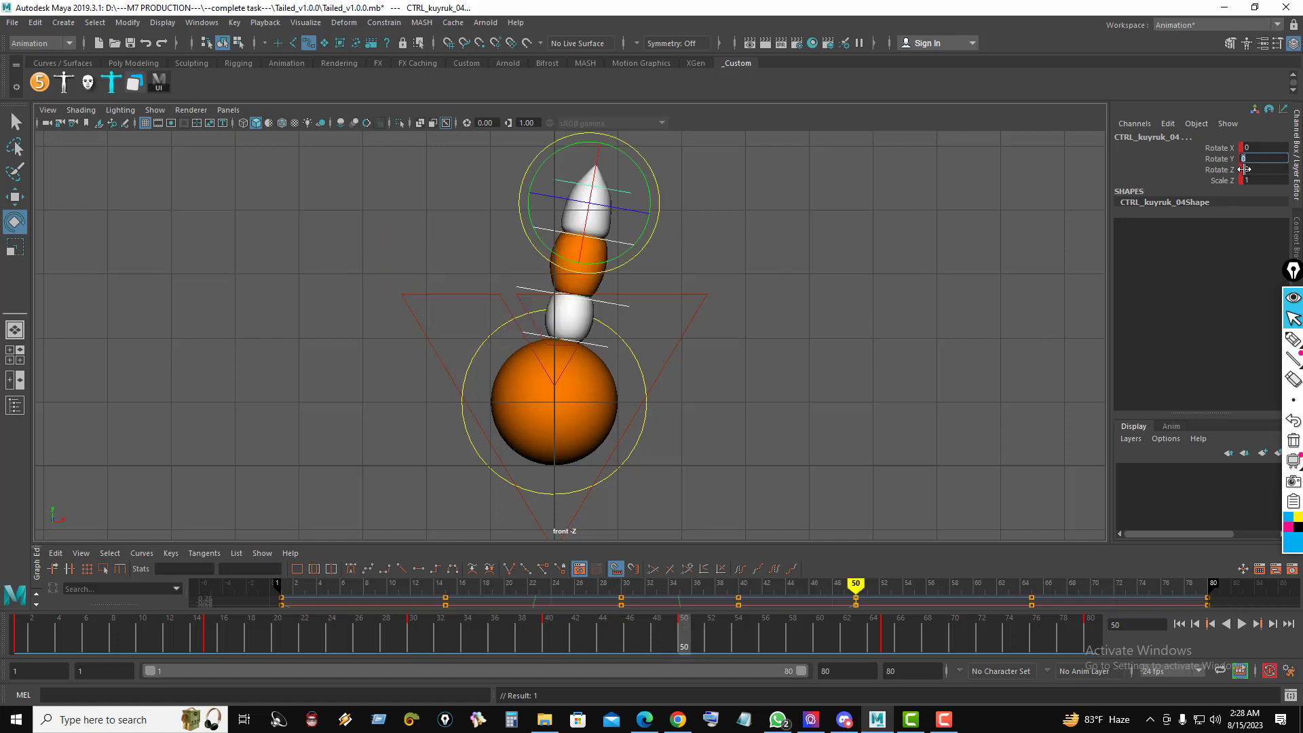
{"action": "type", "text": "30"}
{"action": "key", "text": "Return"}
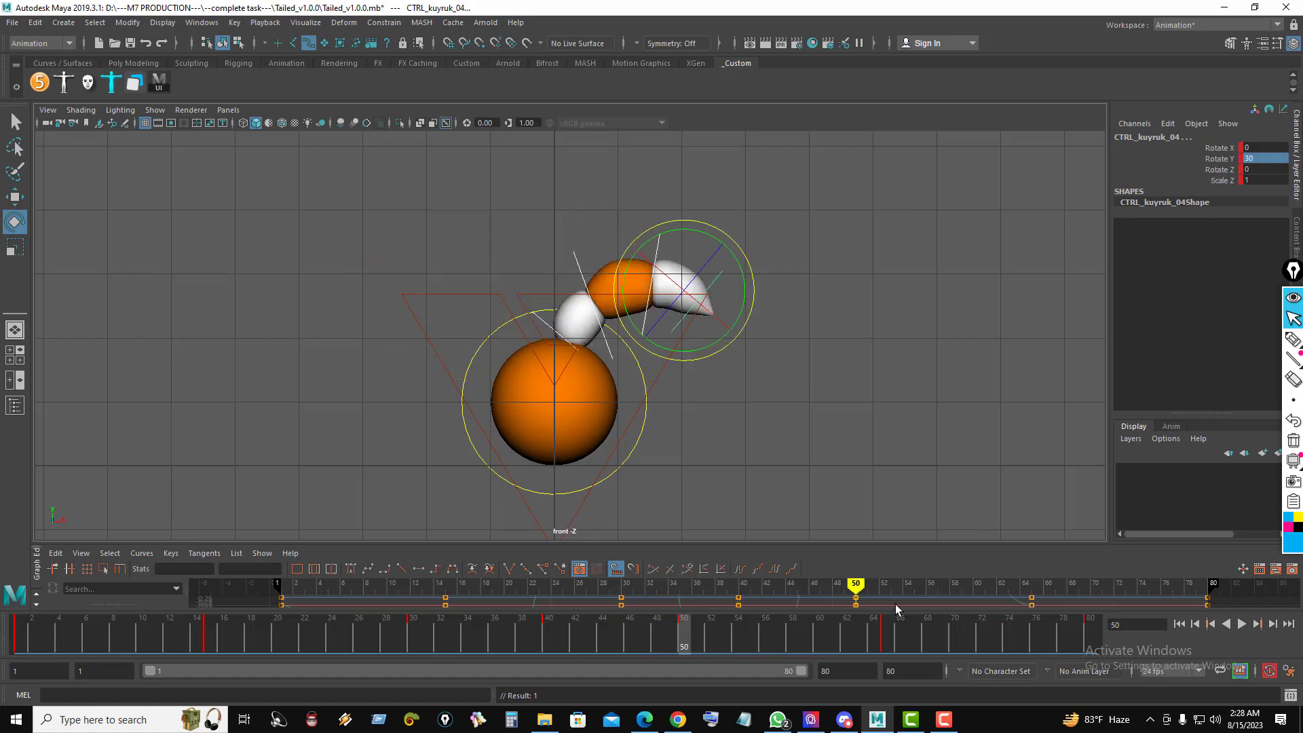
Step: Set the four tail controls' Rotate Y to -30 at frame 65 and to 30 at frame 80
{"action": "left_click", "coordinate": [889, 634]}
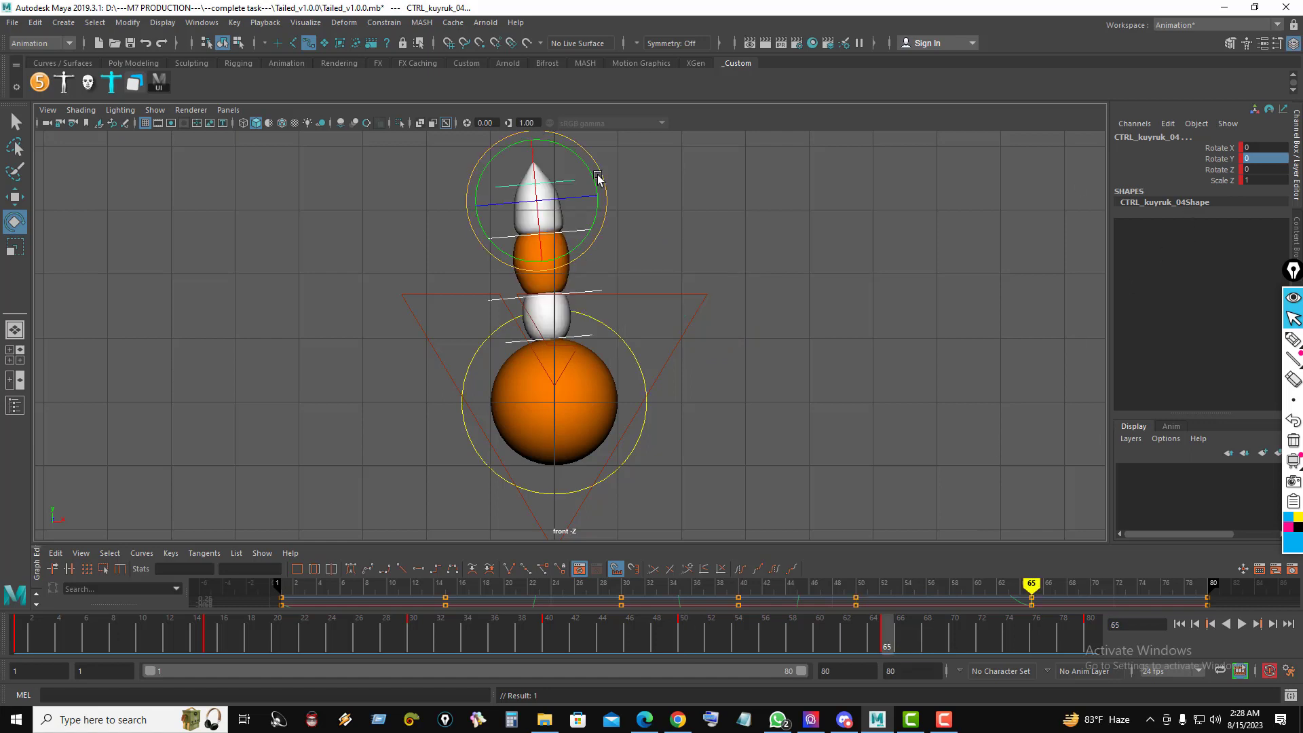
{"action": "left_click_drag", "start_coordinate": [603, 188], "coordinate": [573, 166]}
{"action": "left_click", "coordinate": [1273, 165]}
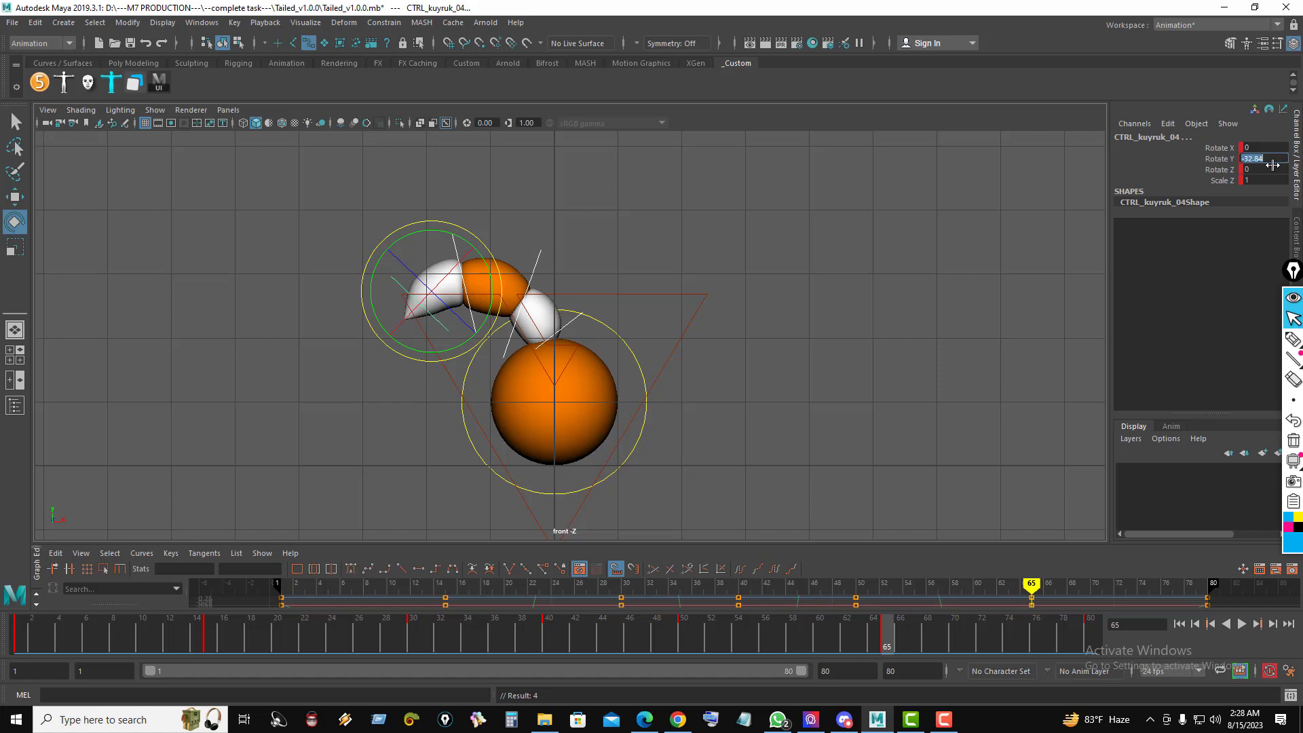
{"action": "type", "text": "-30"}
{"action": "key", "text": "Return"}
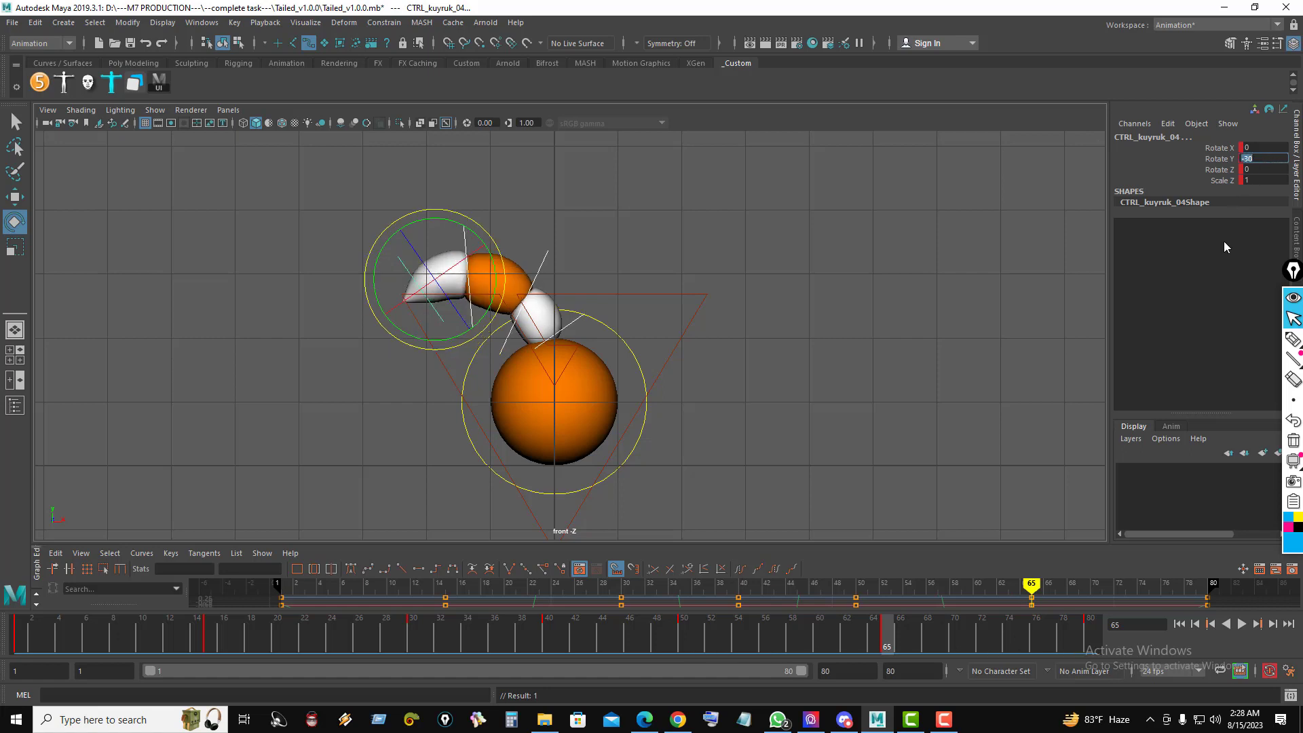
{"action": "left_click", "coordinate": [1103, 619]}
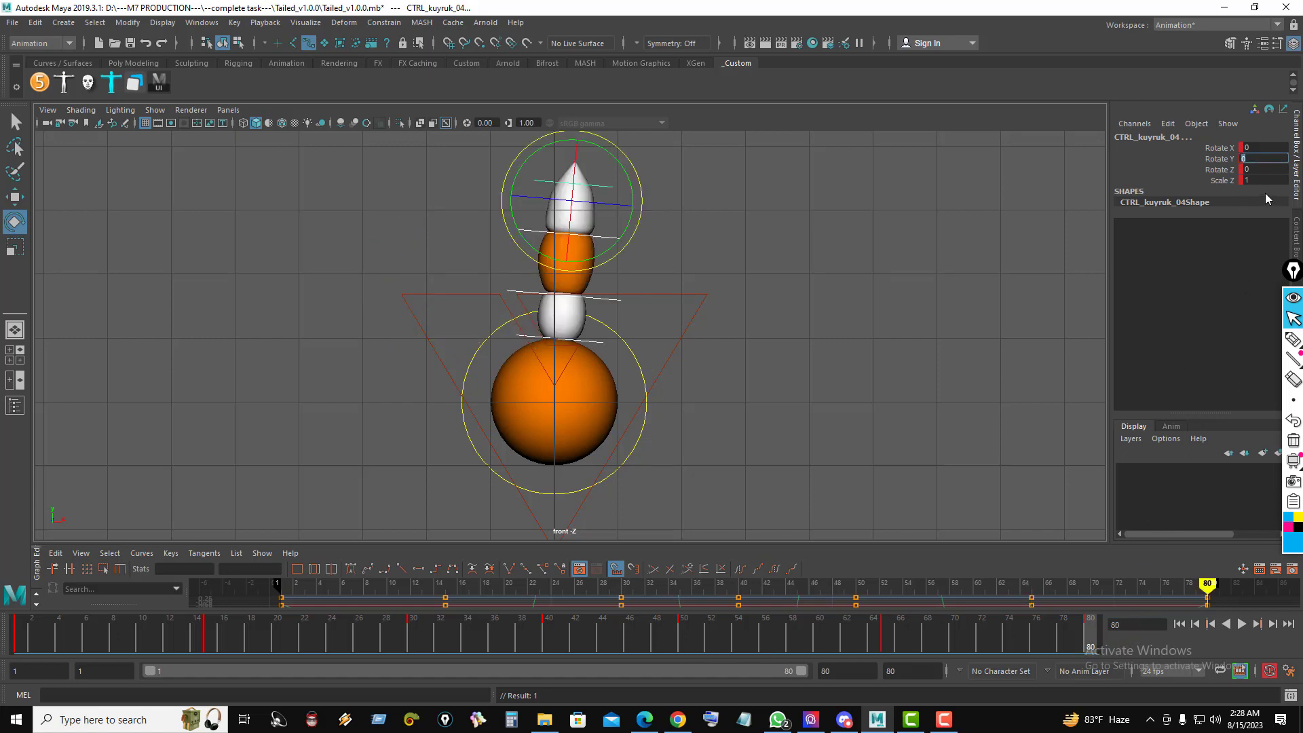
{"action": "key", "text": "Return"}
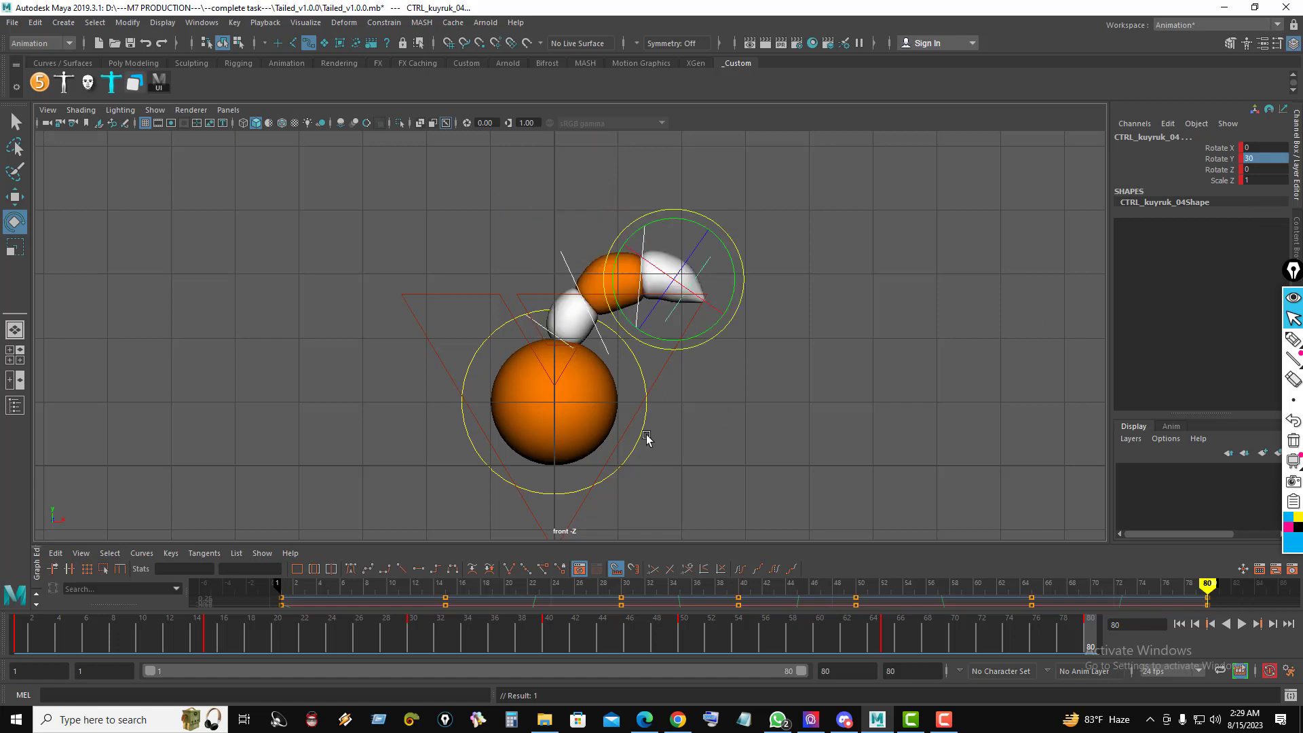
Step: At frame 20, deselect the lowest tail control and set the three upper tail controls' Rotate Y to -40
{"action": "left_click_drag", "start_coordinate": [16, 634], "coordinate": [278, 618]}
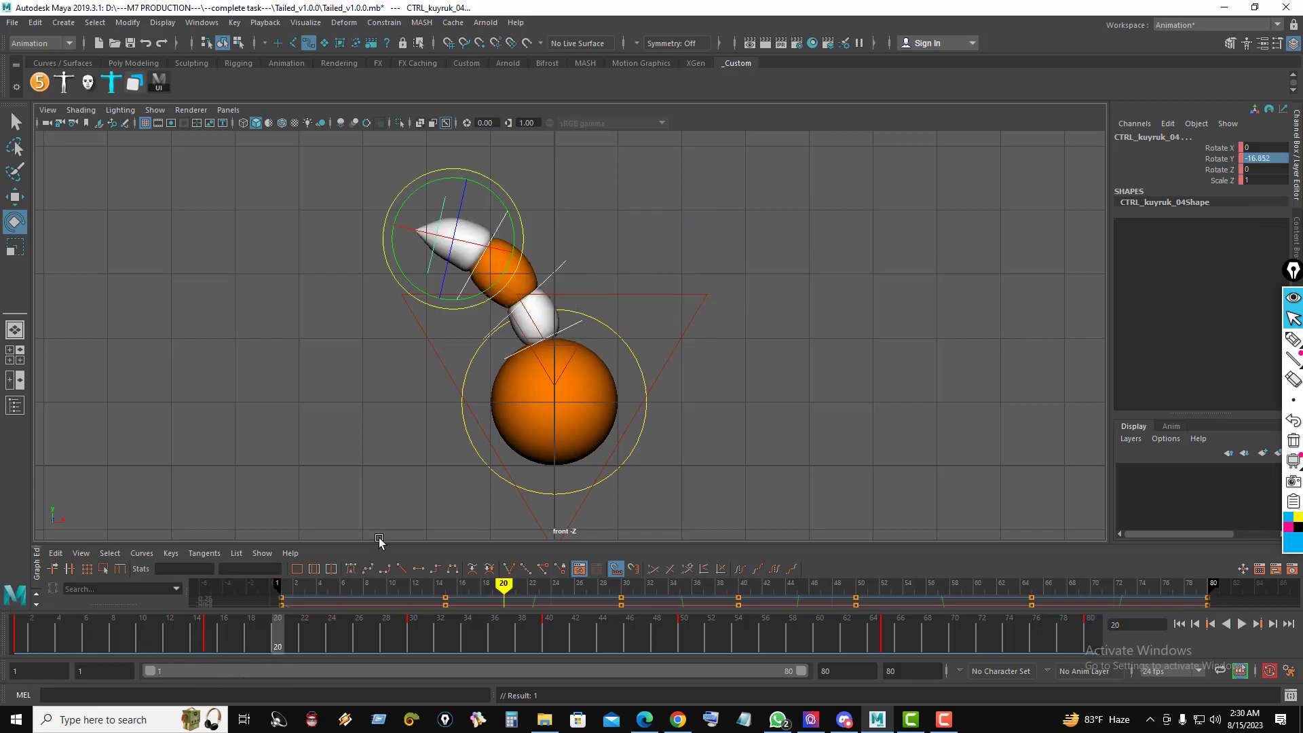
{"action": "key", "text": "q"}
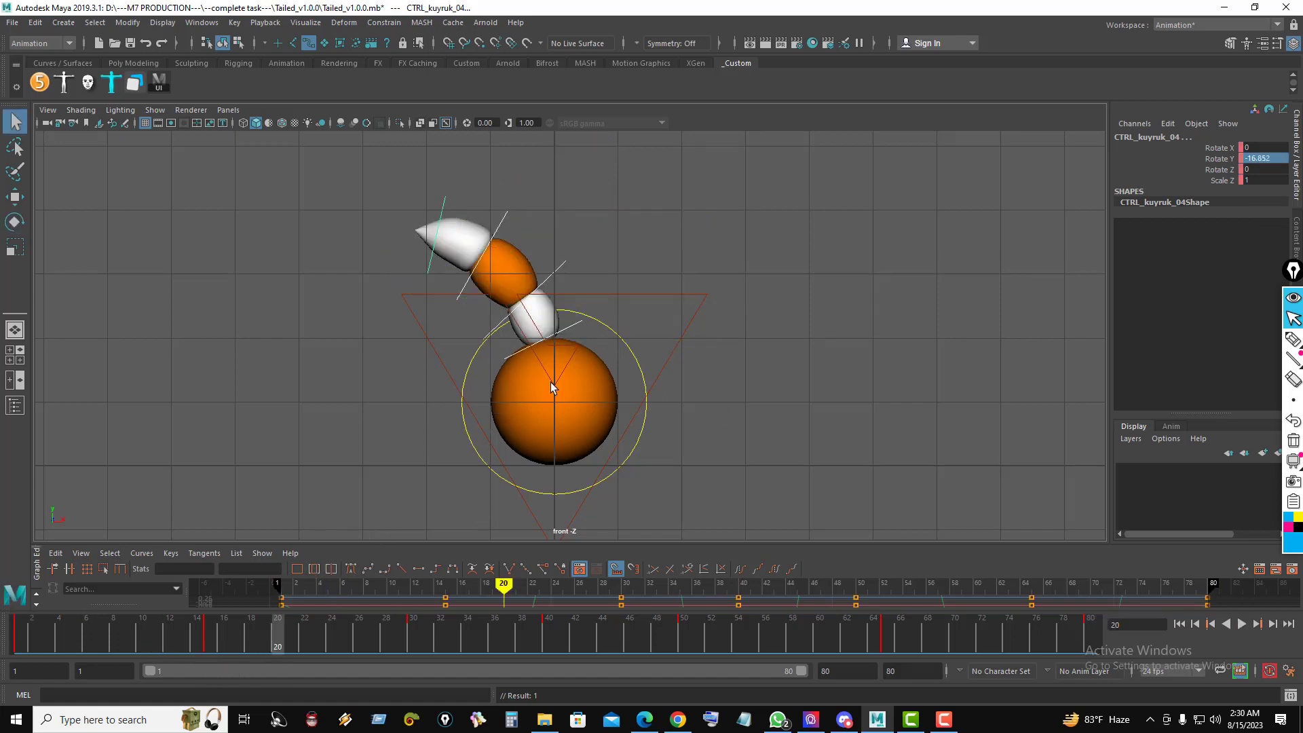
{"action": "left_click", "coordinate": [575, 334]}
{"action": "key", "text": "e"}
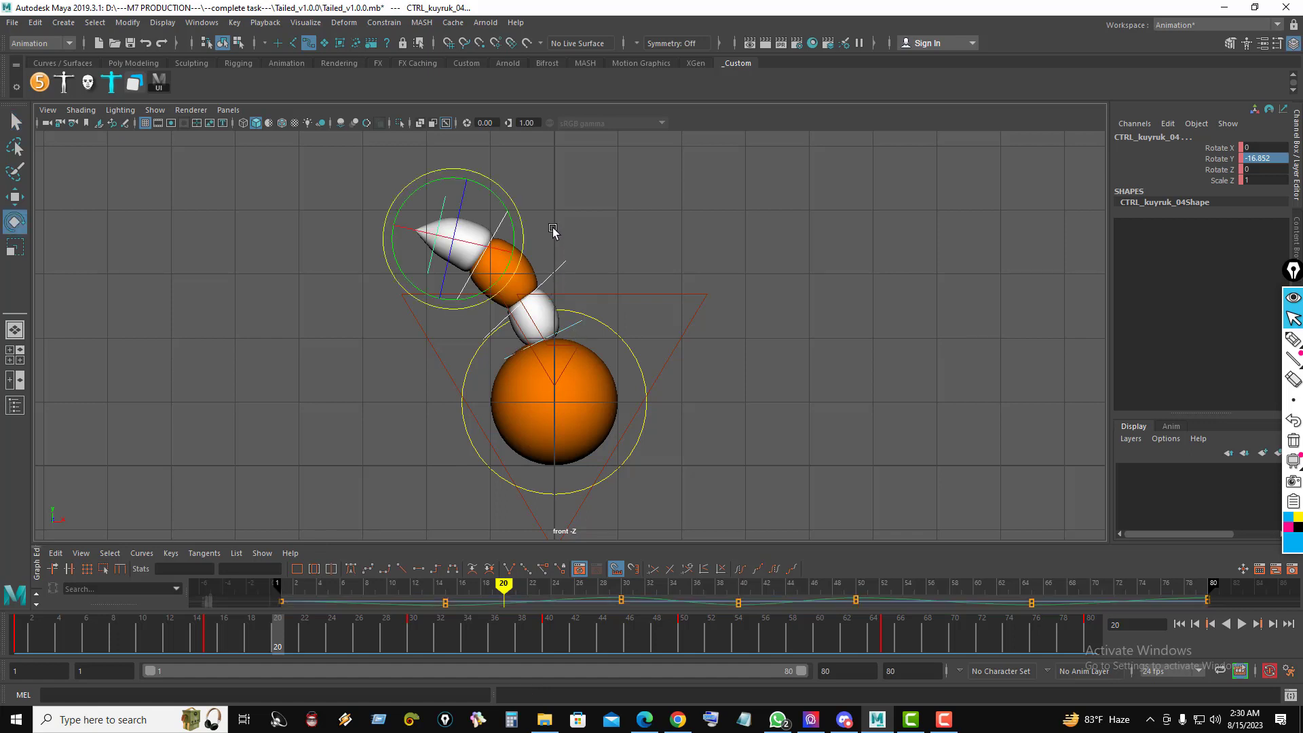
{"action": "left_click_drag", "start_coordinate": [518, 221], "coordinate": [497, 201]}
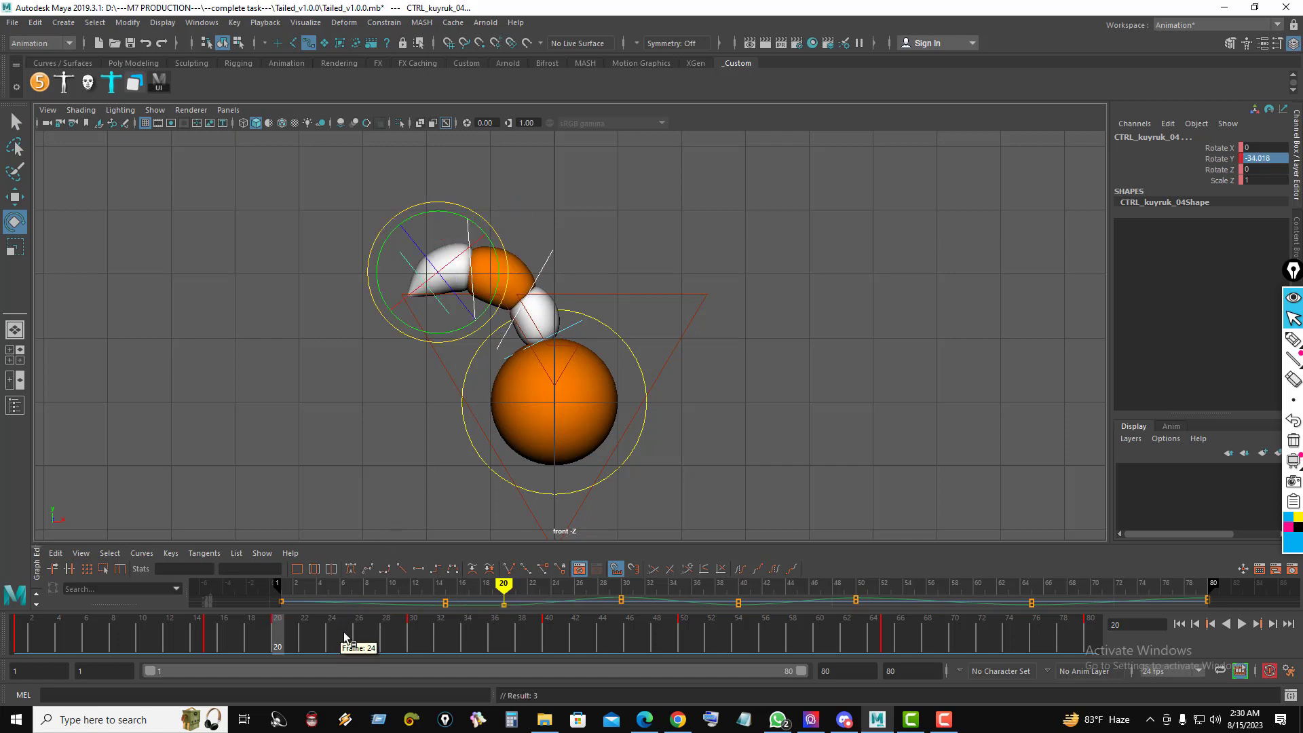
{"action": "double_click", "coordinate": [1267, 158]}
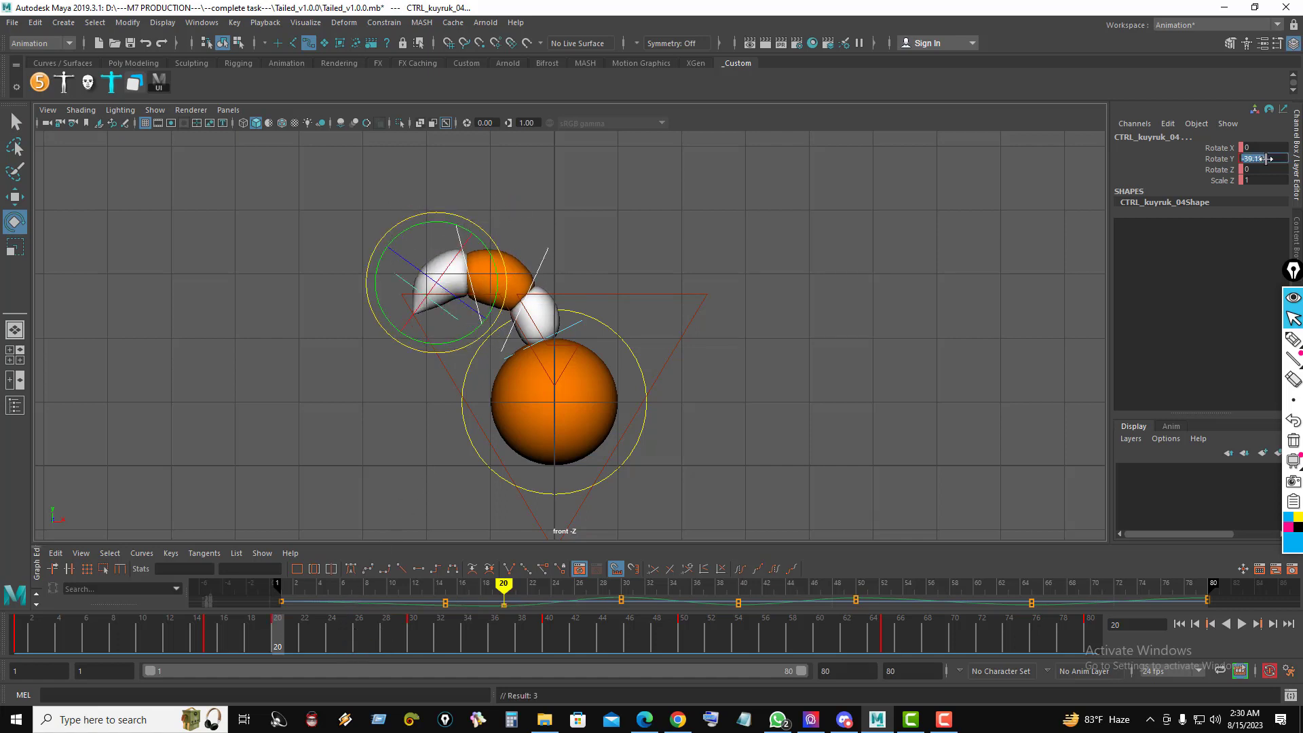
{"action": "type", "text": "-40"}
{"action": "key", "text": "Return"}
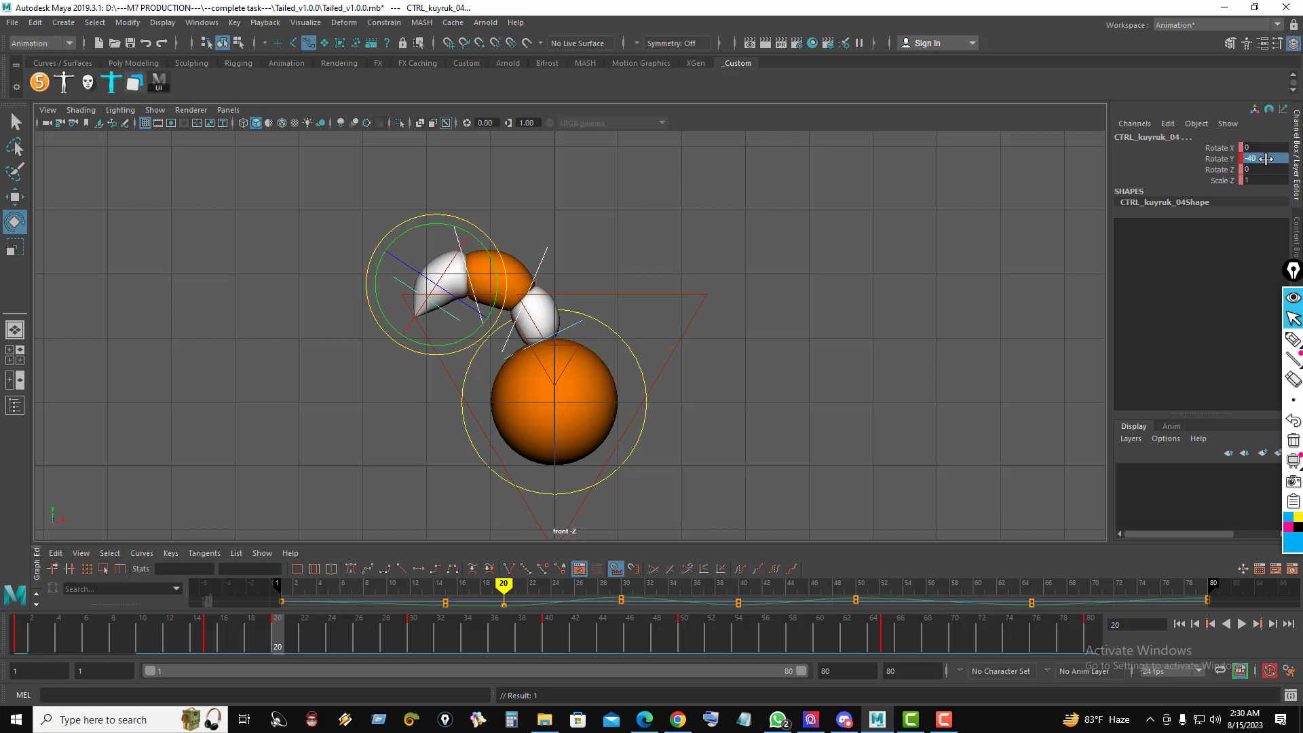
Step: At frame 25, keep only the two topmost tail controls selected and set their Rotate Y to -40
{"action": "left_click", "coordinate": [356, 640]}
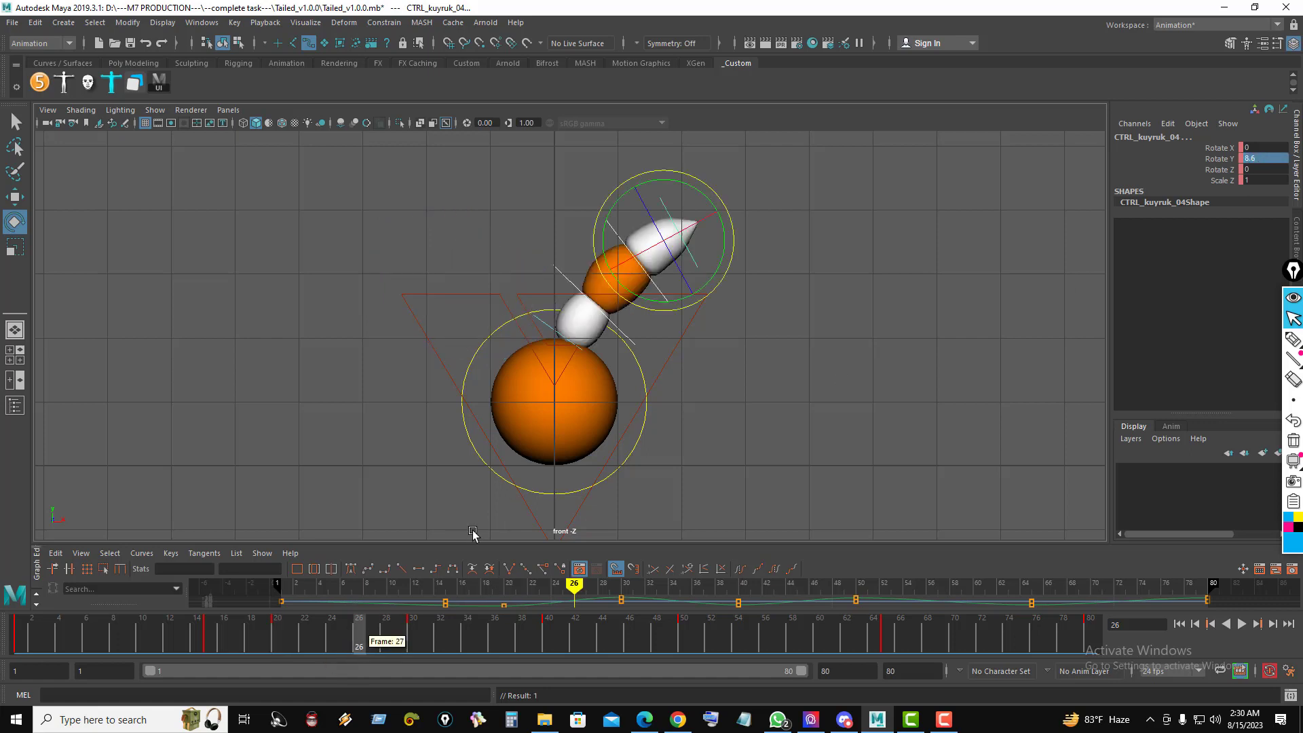
{"action": "key", "text": "alt+comma"}
{"action": "left_click_drag", "start_coordinate": [690, 174], "coordinate": [624, 272]}
{"action": "left_click_drag", "start_coordinate": [679, 231], "coordinate": [663, 198]}
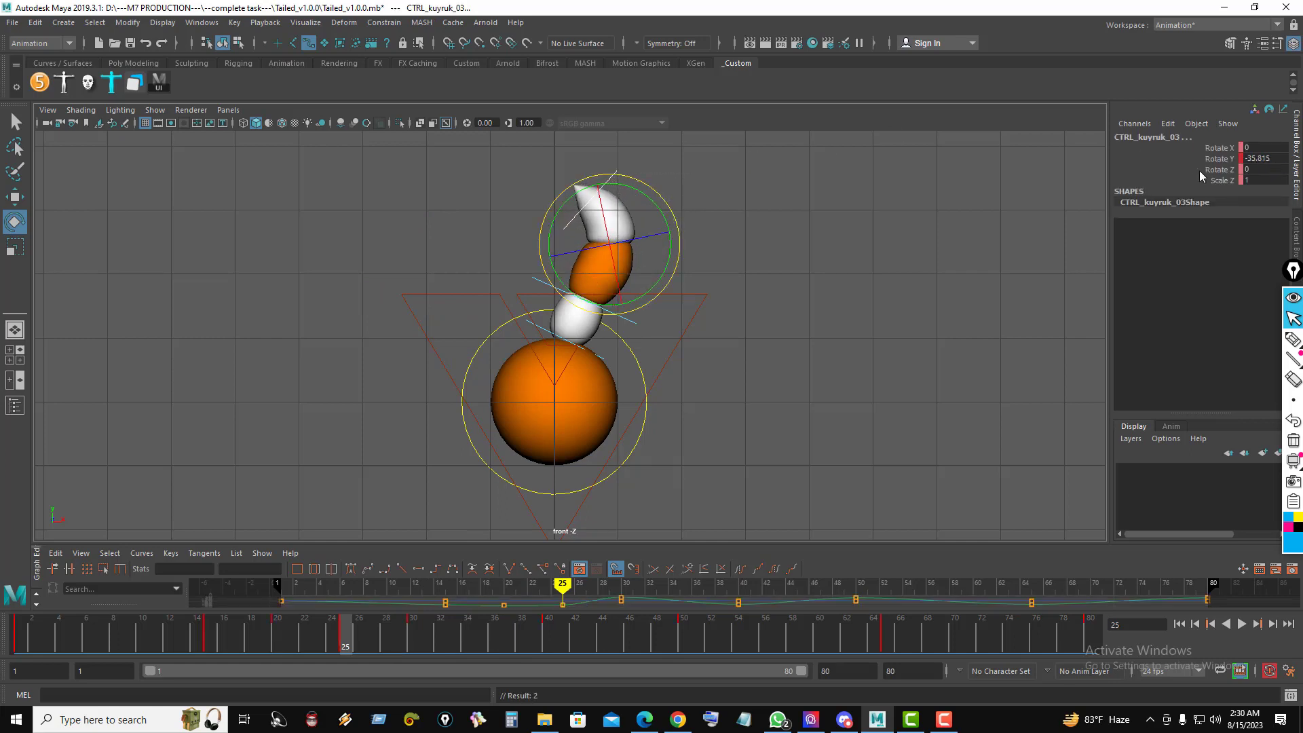
{"action": "double_click", "coordinate": [1280, 159]}
{"action": "type", "text": "-40"}
{"action": "key", "text": "Return"}
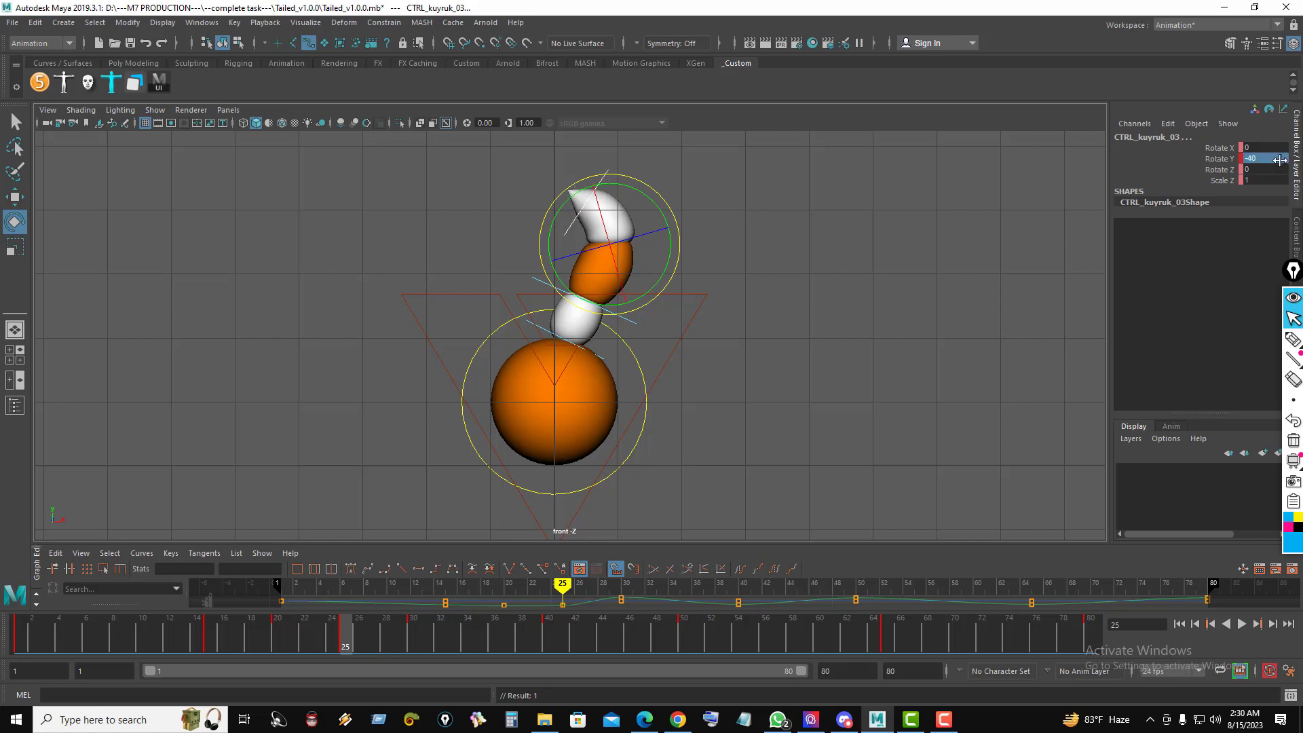
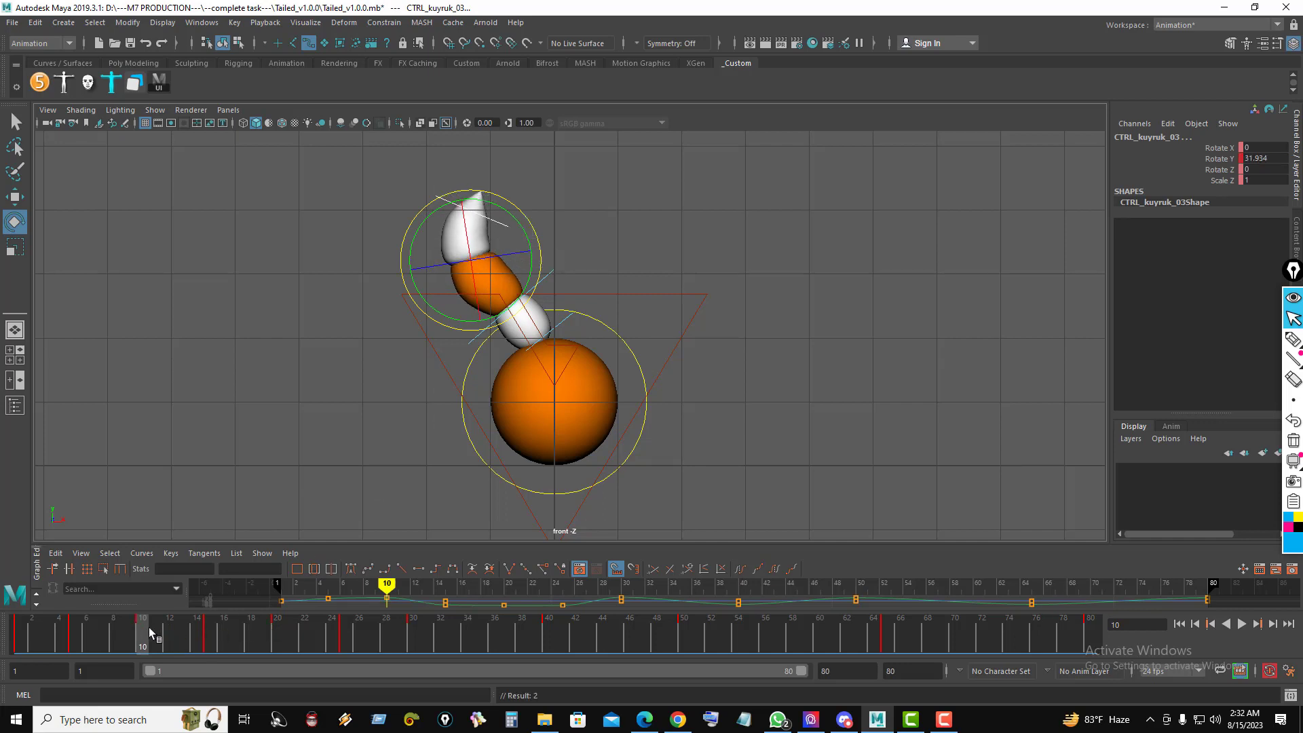
Step: Rotate the three upper tail controls to Rotate Y about 33 at frame 33, and the top two to about 34 at frame 37
{"action": "left_click_drag", "start_coordinate": [155, 631], "coordinate": [454, 645]}
{"action": "left_click_drag", "start_coordinate": [525, 190], "coordinate": [718, 256]}
{"action": "key", "text": "shift+e"}
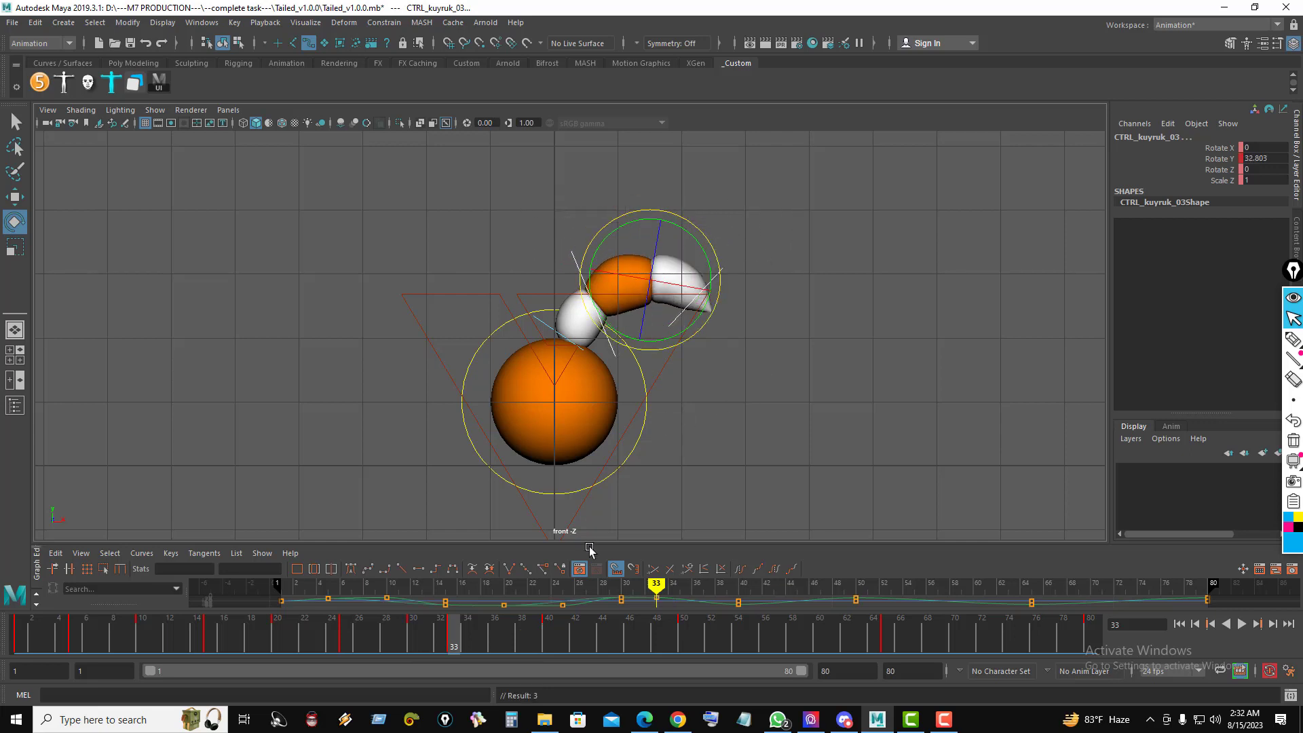
{"action": "left_click", "coordinate": [503, 636]}
{"action": "left_click", "coordinate": [508, 636]}
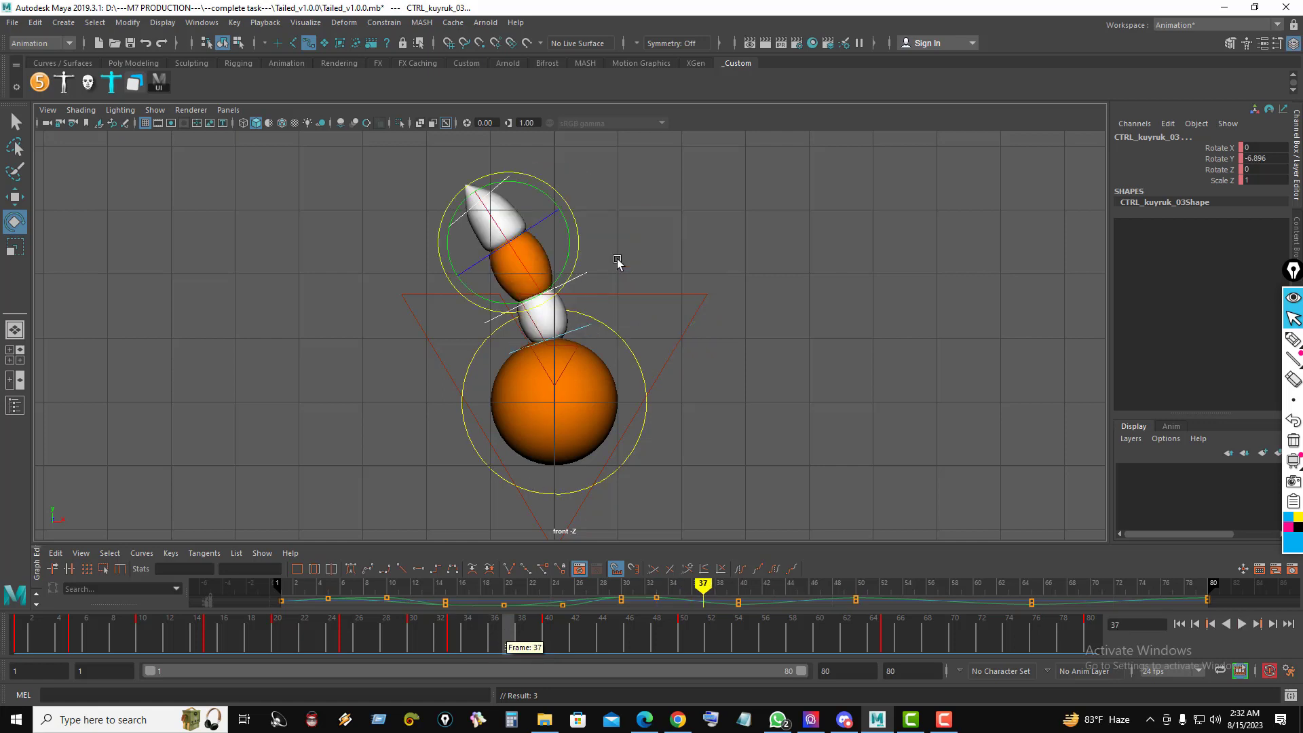
{"action": "left_click", "coordinate": [484, 152]}
{"action": "left_click_drag", "start_coordinate": [484, 152], "coordinate": [565, 261]}
{"action": "left_click_drag", "start_coordinate": [570, 207], "coordinate": [600, 264]}
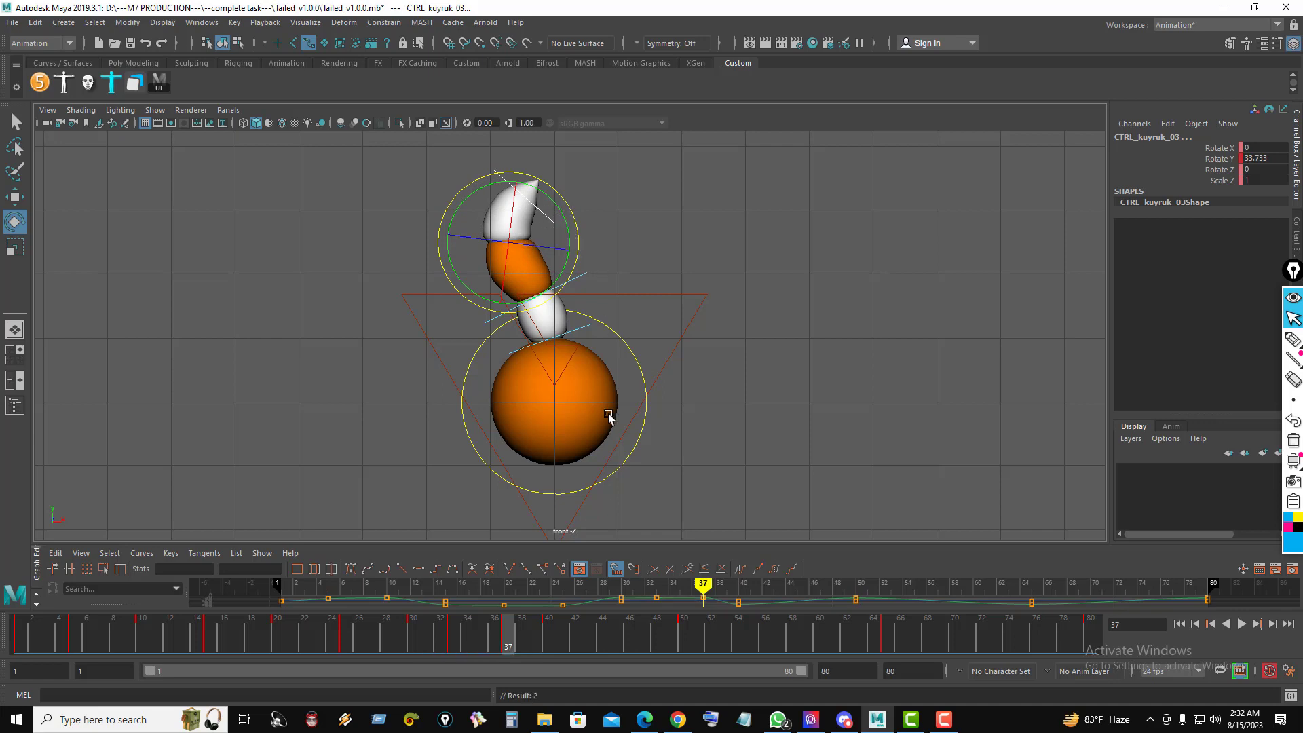
Step: Rotate the three upper tail controls to Rotate Y about -33 at frame 43, and the top two to about -28 at frame 47
{"action": "left_click", "coordinate": [522, 642]}
{"action": "left_click_drag", "start_coordinate": [523, 642], "coordinate": [589, 645]}
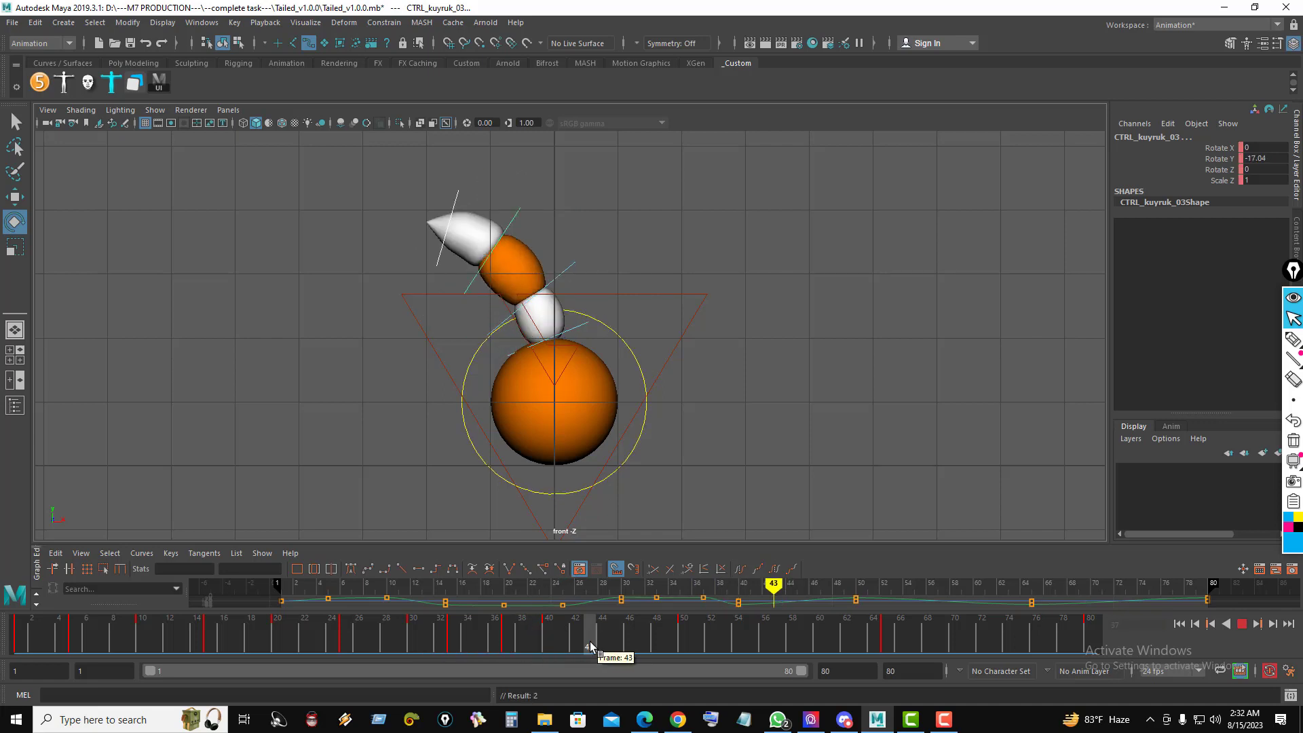
{"action": "left_click", "coordinate": [442, 195]}
{"action": "left_click_drag", "start_coordinate": [442, 196], "coordinate": [608, 284]}
{"action": "left_click_drag", "start_coordinate": [555, 224], "coordinate": [551, 216]}
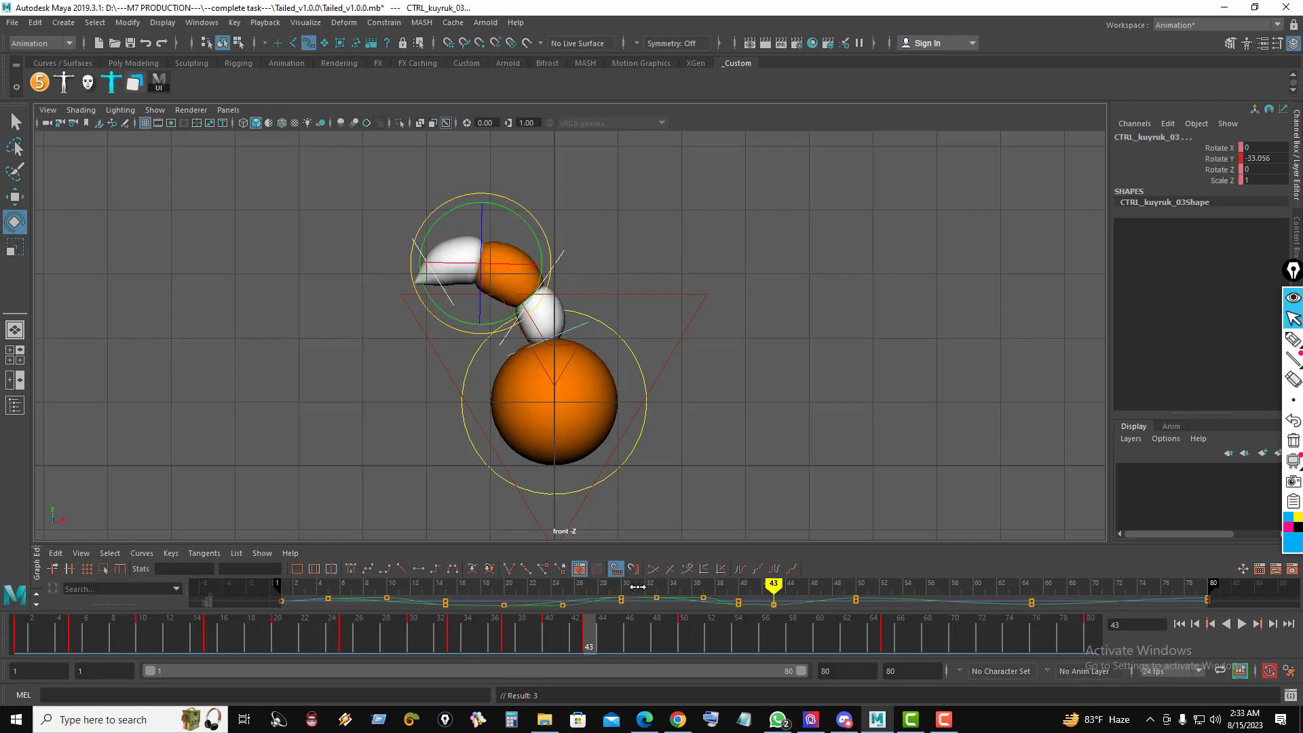
{"action": "left_click", "coordinate": [643, 633]}
{"action": "mouse_move", "coordinate": [672, 191]}
{"action": "left_mouse_down"}
{"action": "mouse_move", "coordinate": [630, 267]}
{"action": "mouse_move", "coordinate": [674, 224]}
{"action": "mouse_move", "coordinate": [667, 205]}
{"action": "left_mouse_up"}
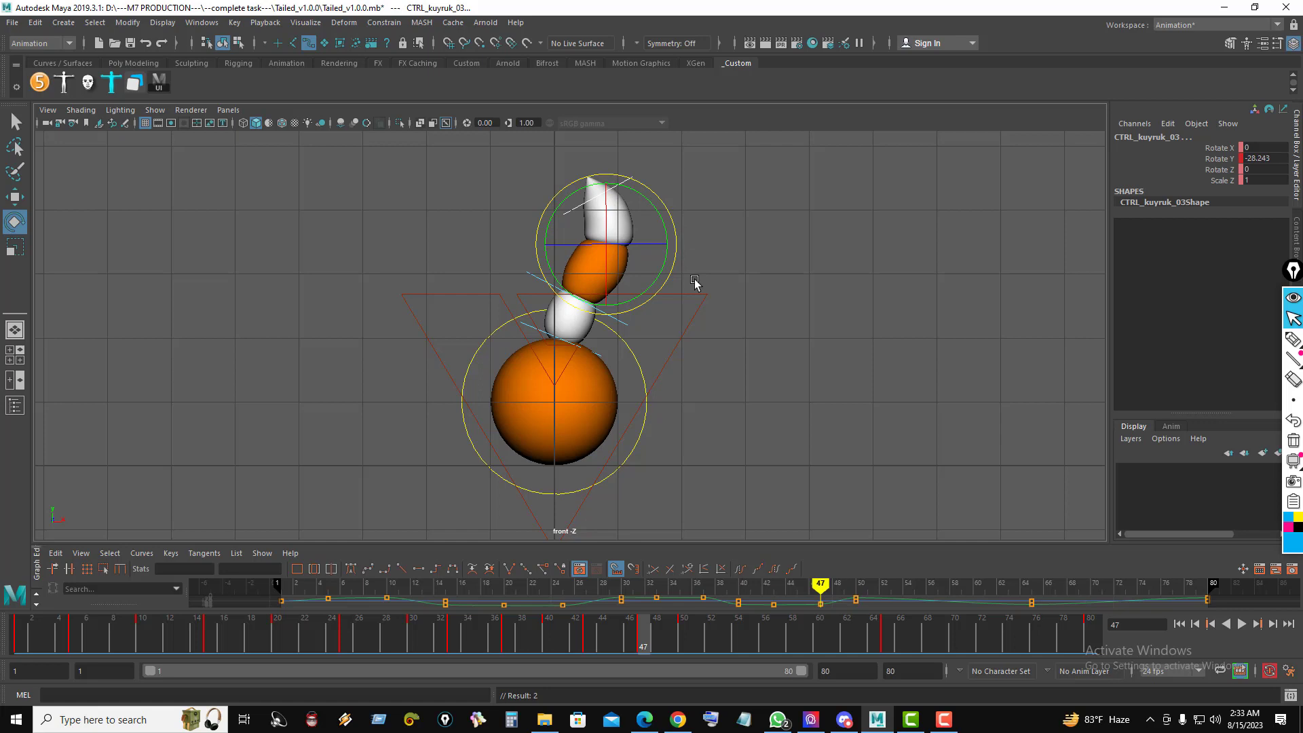
Step: Rotate the three upper tail controls to Rotate Y about 39 at frame 55, and the top two to about 36 at frame 60
{"action": "left_click", "coordinate": [686, 633]}
{"action": "left_click_drag", "start_coordinate": [691, 633], "coordinate": [751, 645]}
{"action": "left_click", "coordinate": [767, 217]}
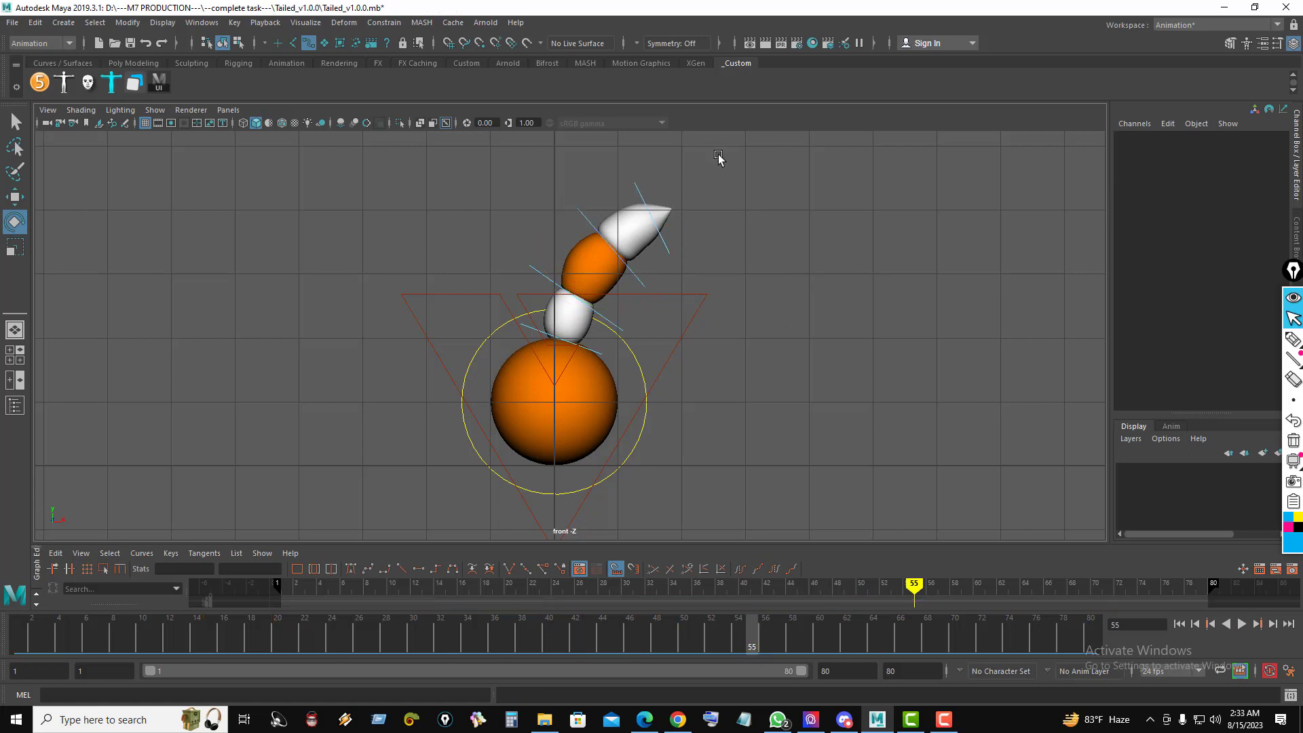
{"action": "left_click_drag", "start_coordinate": [719, 158], "coordinate": [510, 284]}
{"action": "left_click_drag", "start_coordinate": [680, 225], "coordinate": [698, 257]}
{"action": "key", "text": "s"}
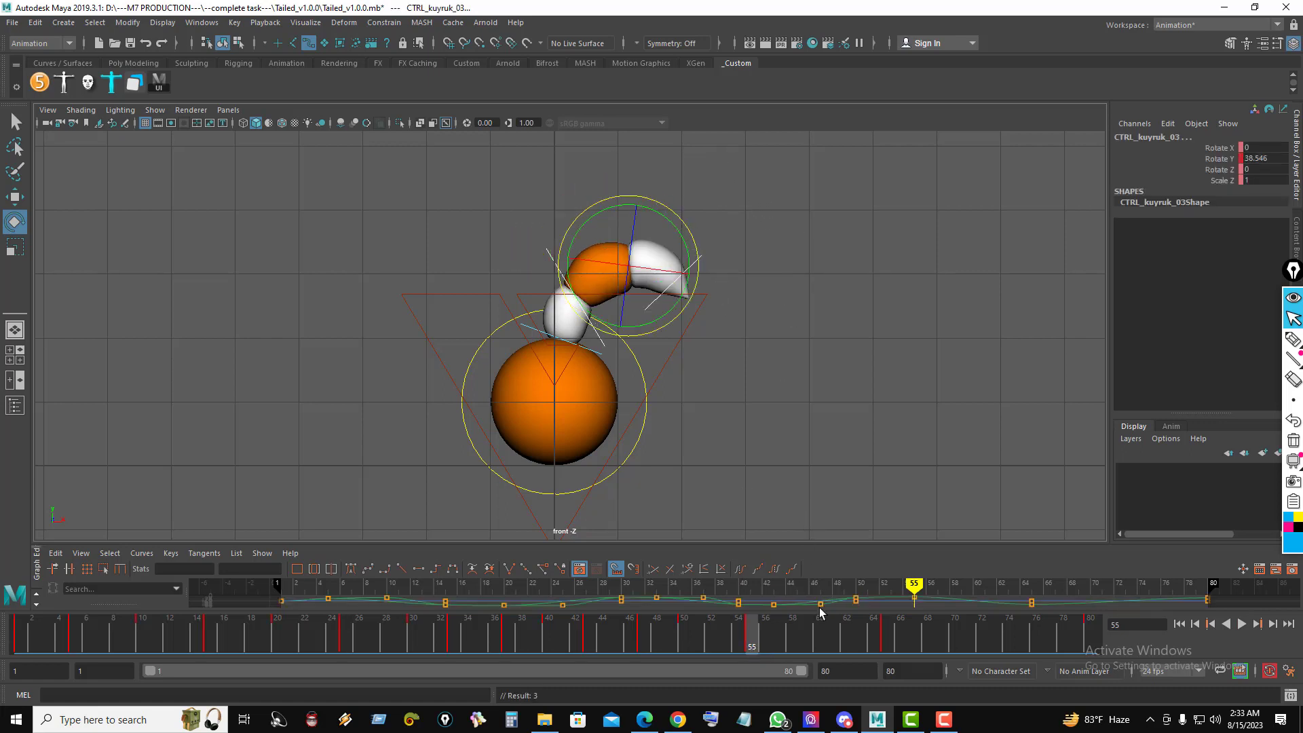
{"action": "left_click", "coordinate": [820, 630]}
{"action": "left_click_drag", "start_coordinate": [627, 143], "coordinate": [549, 248]}
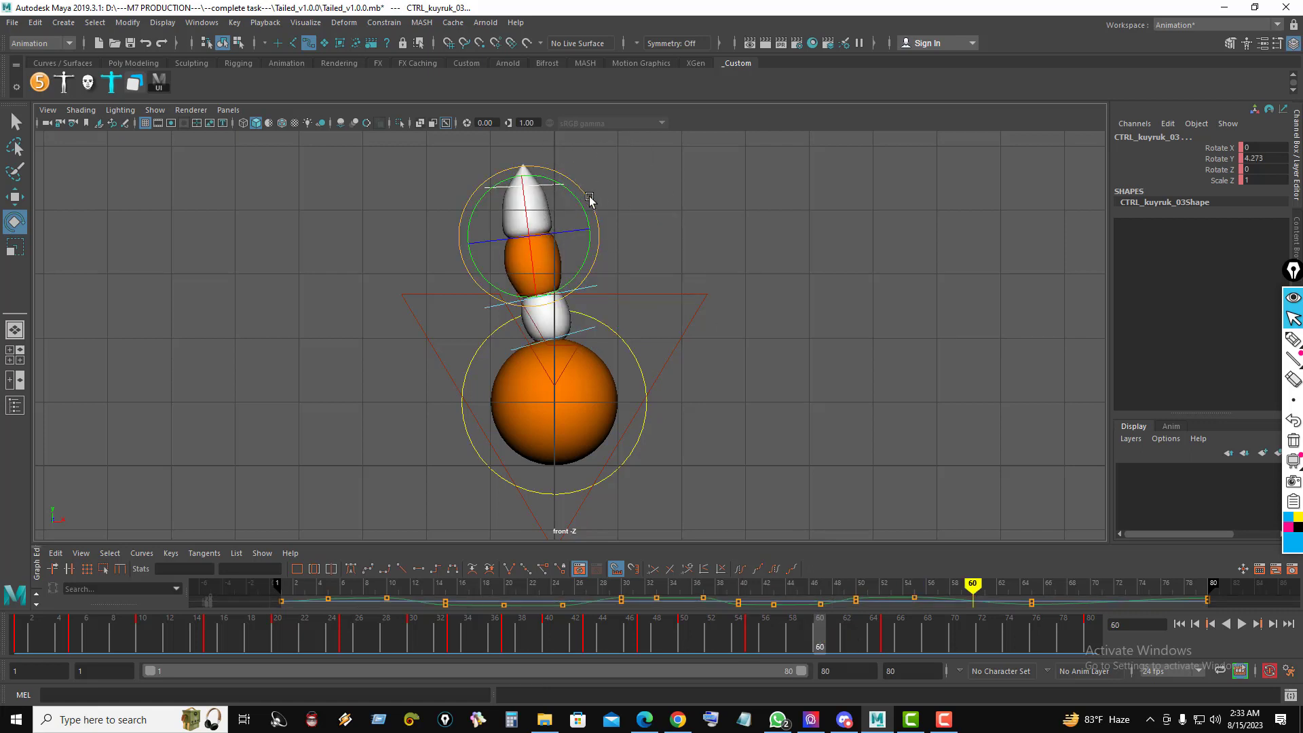
{"action": "left_click_drag", "start_coordinate": [590, 197], "coordinate": [616, 239]}
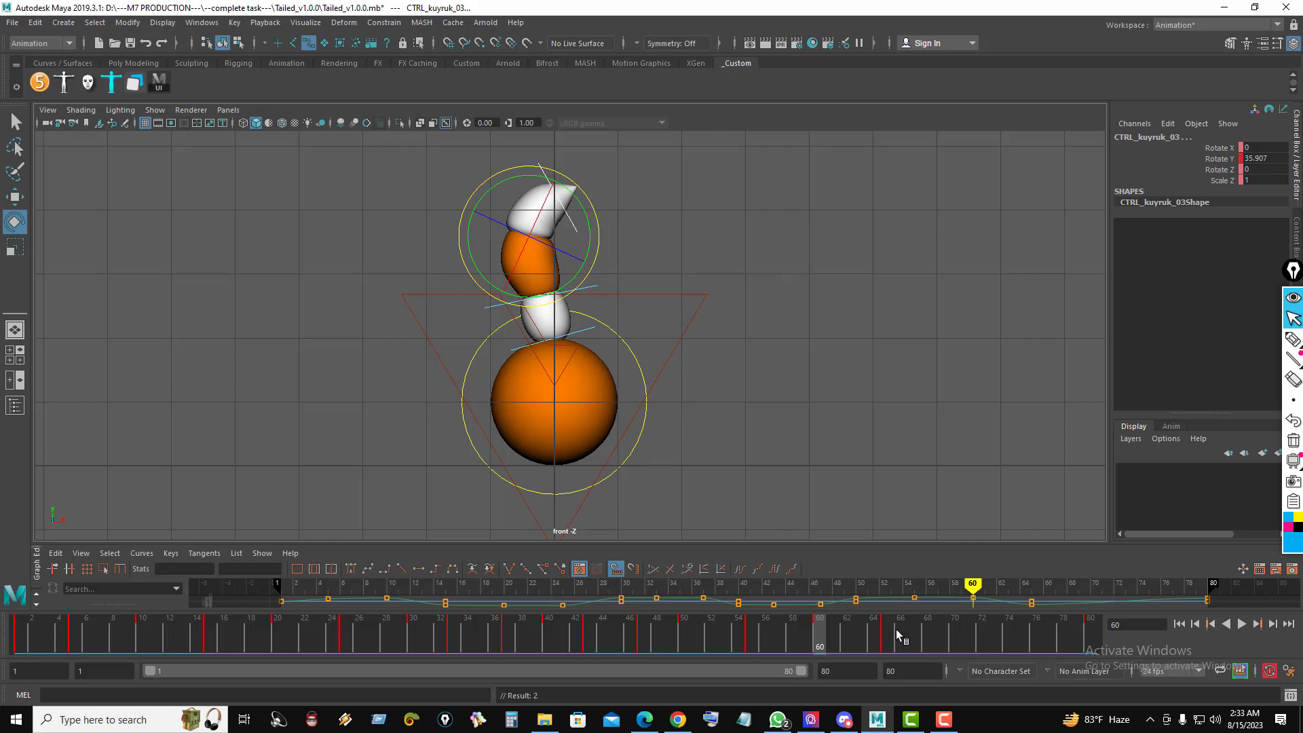
Step: Rotate the three upper tail controls to Rotate Y about -32 at frame 70, and the top two to about -31 at frame 75
{"action": "left_click_drag", "start_coordinate": [897, 634], "coordinate": [959, 641]}
{"action": "left_click", "coordinate": [709, 211]}
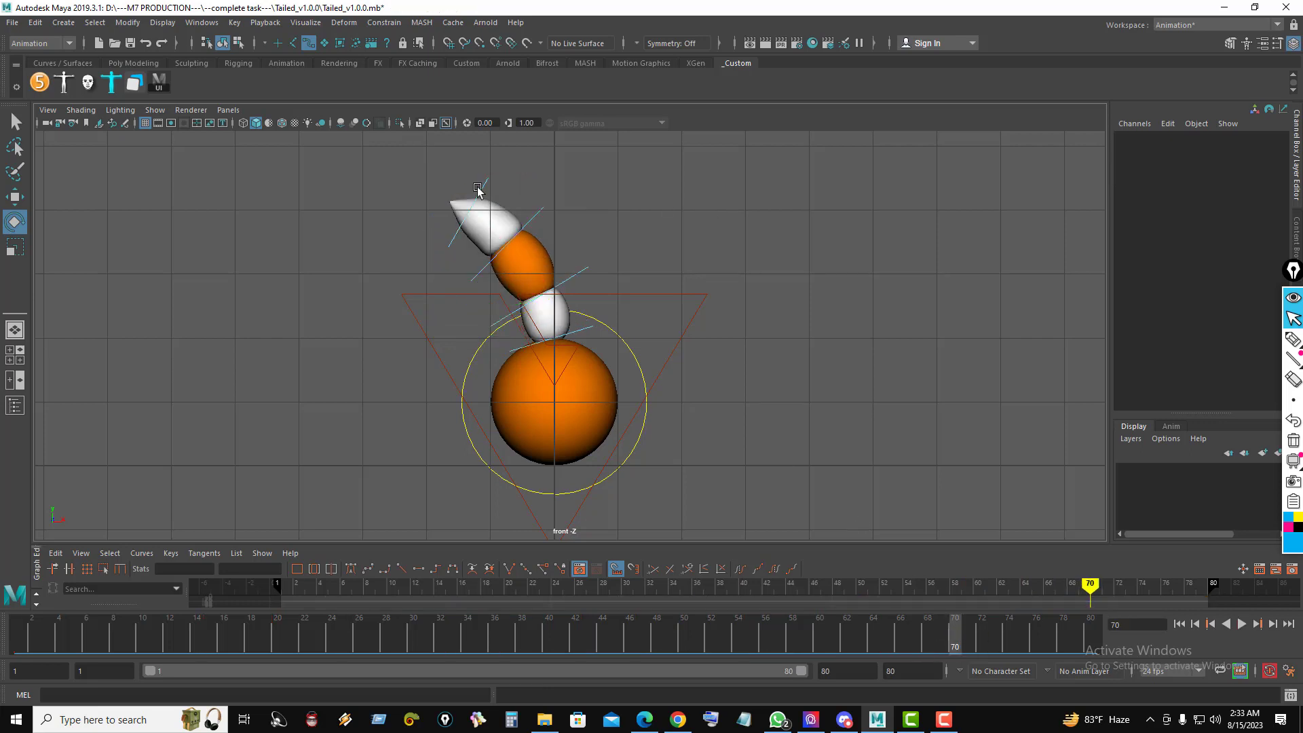
{"action": "left_click_drag", "start_coordinate": [416, 141], "coordinate": [632, 283]}
{"action": "left_click_drag", "start_coordinate": [573, 224], "coordinate": [543, 196]}
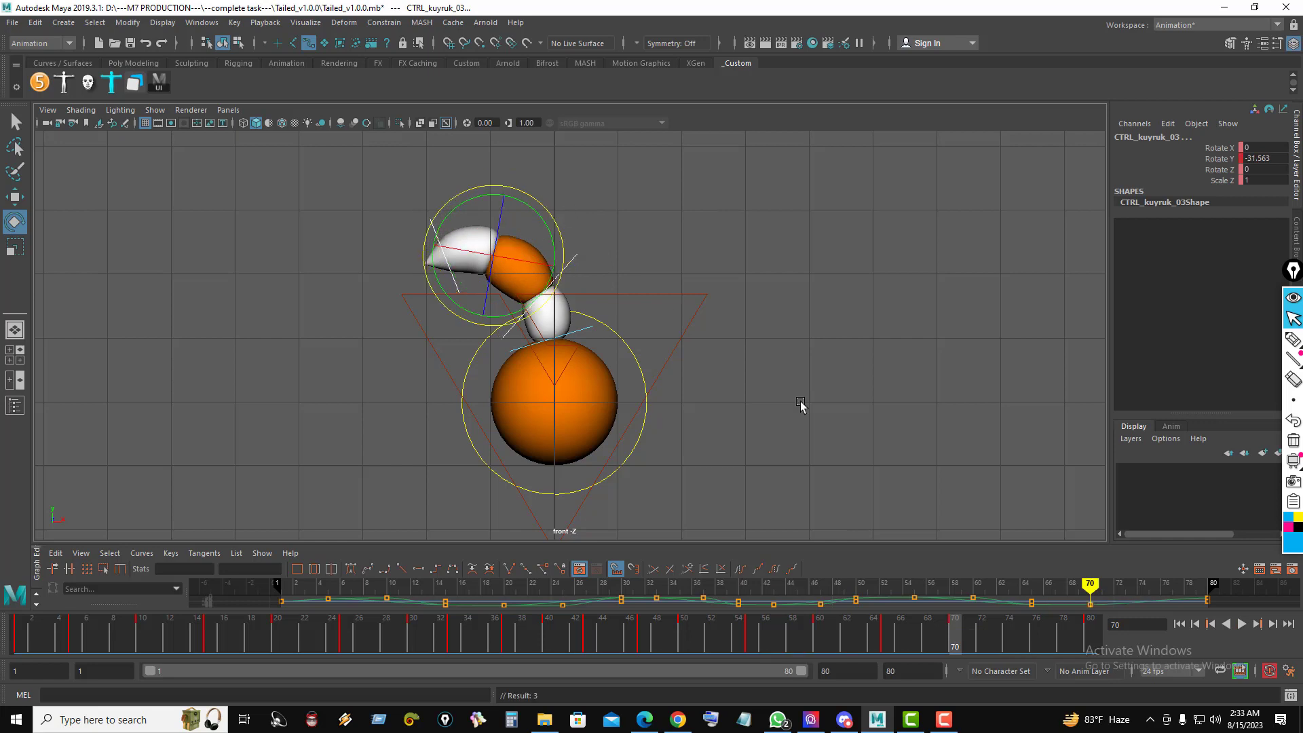
{"action": "left_click", "coordinate": [1027, 632]}
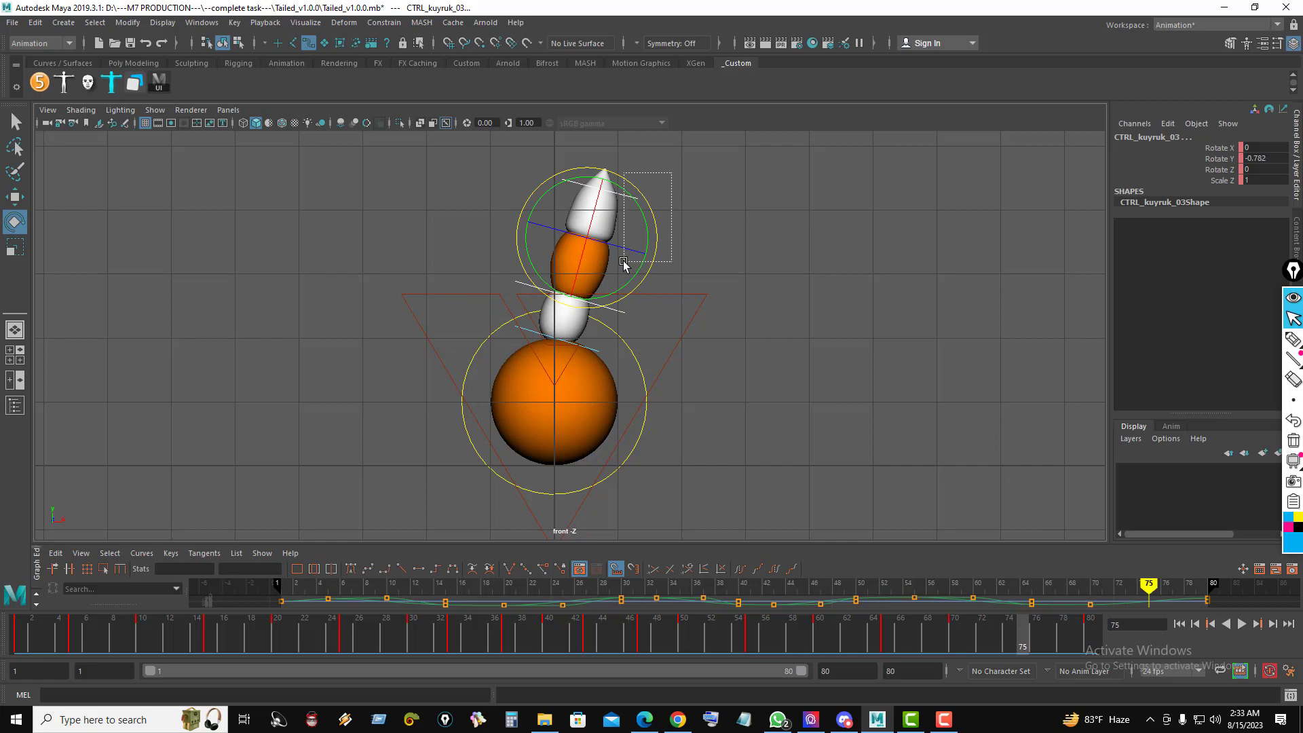
{"action": "left_click", "coordinate": [677, 171]}
{"action": "left_click_drag", "start_coordinate": [676, 169], "coordinate": [638, 187]}
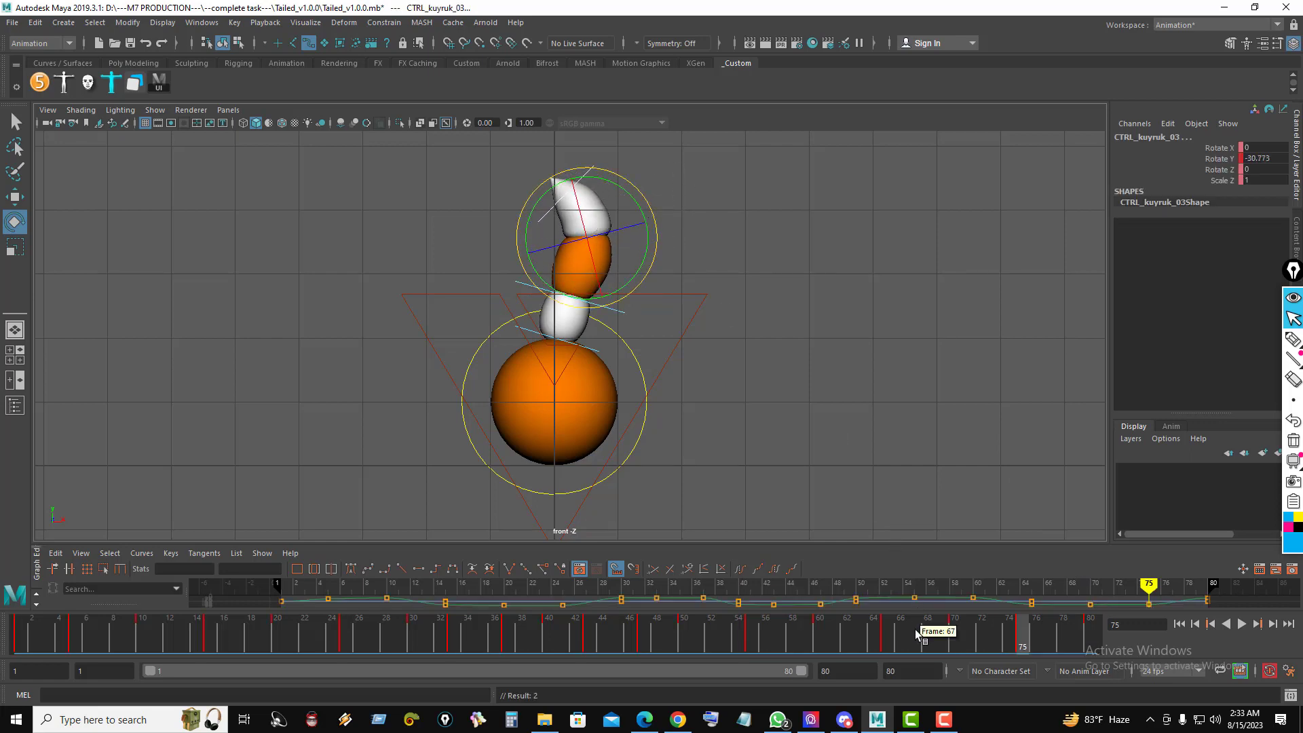
Step: Play the animation from frame 1 to review the overlapping tail motion
{"action": "left_click_drag", "start_coordinate": [923, 628], "coordinate": [3, 628]}
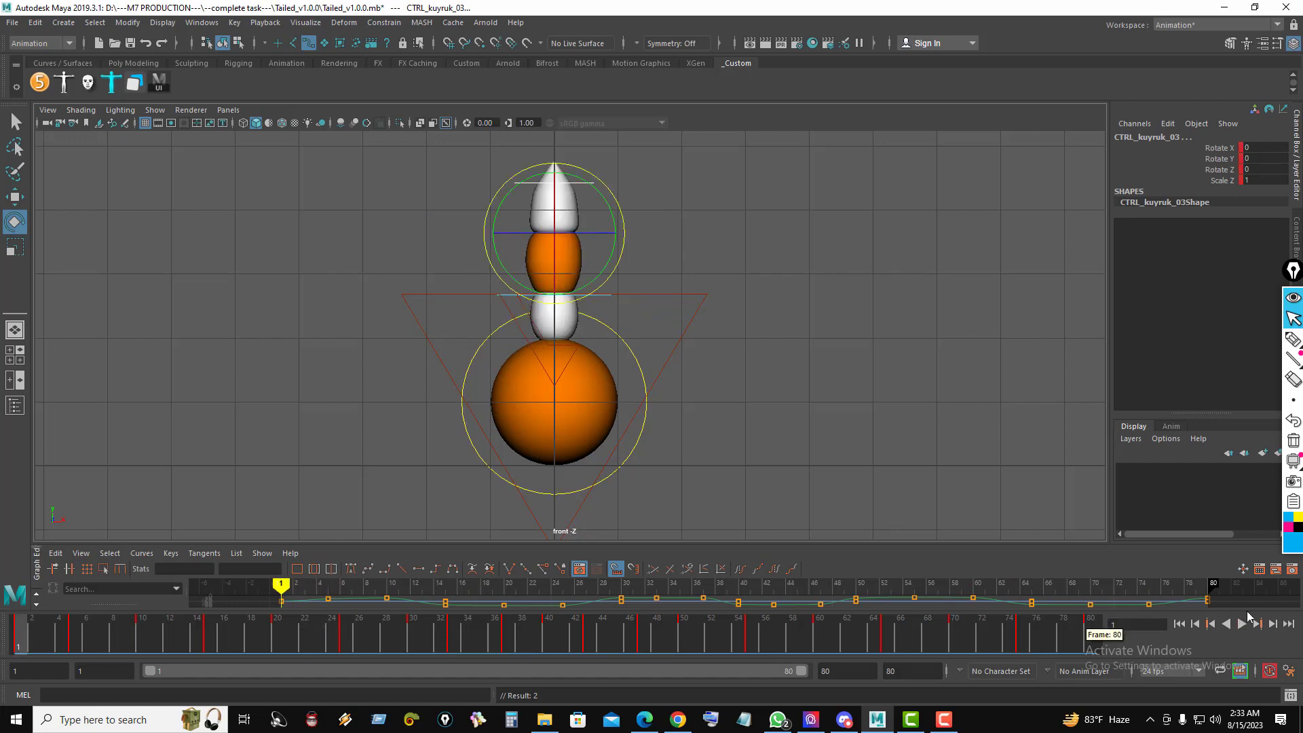
{"action": "left_click", "coordinate": [1242, 625]}
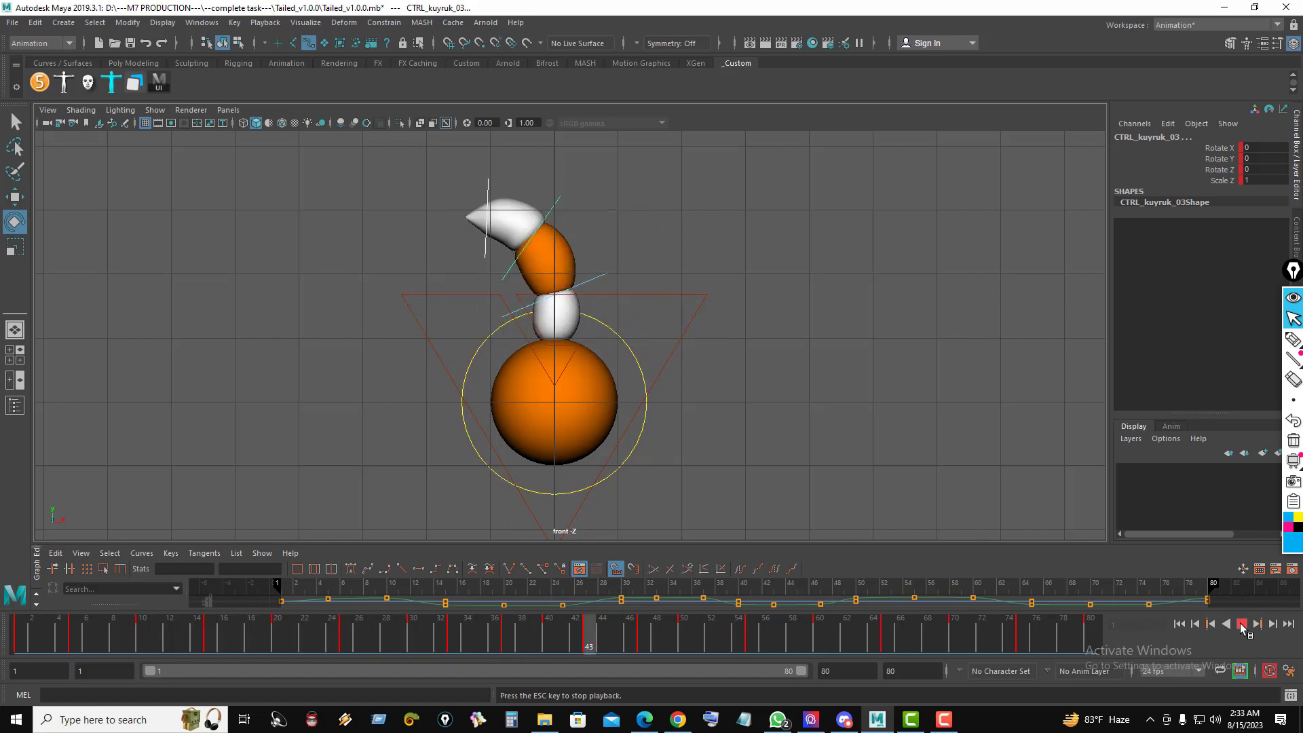
{"action": "left_click", "coordinate": [1241, 625]}
Step: Select the main control around the ball and enlarge the Graph Editor to show its animation curves
{"action": "left_click", "coordinate": [576, 331]}
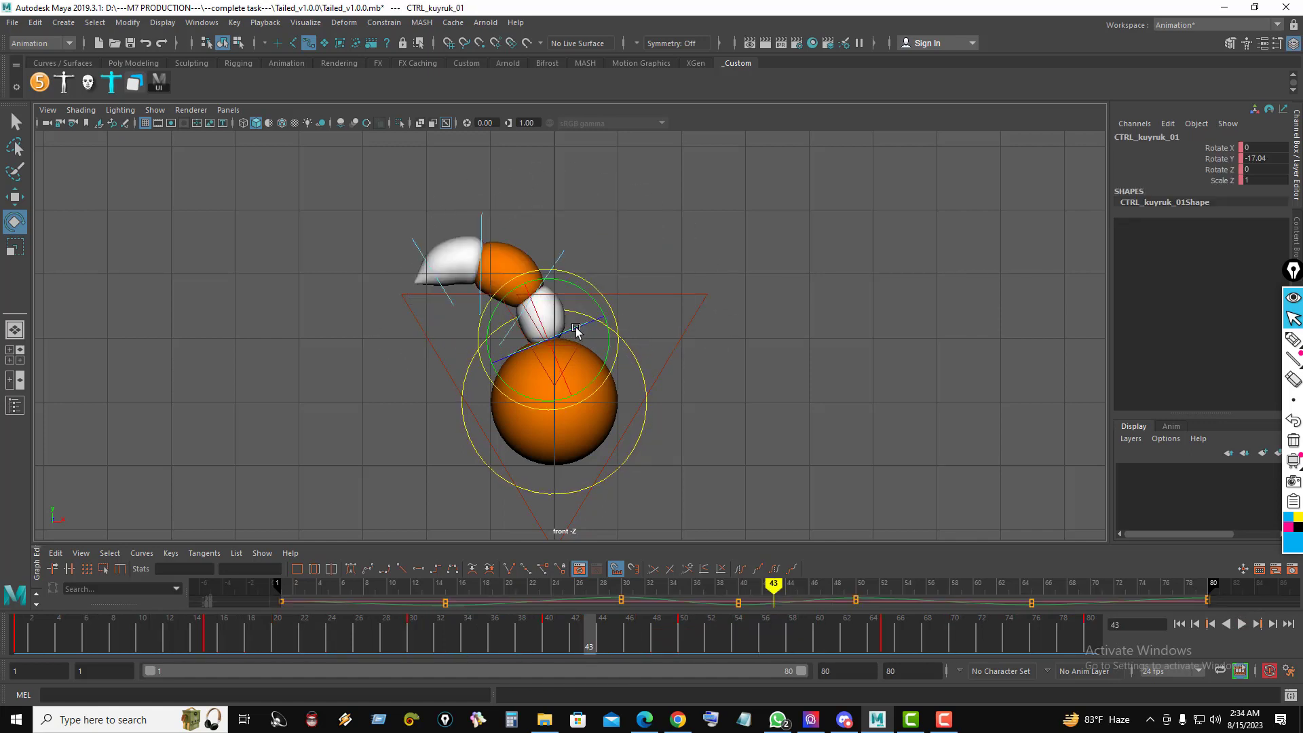
{"action": "key", "text": "q"}
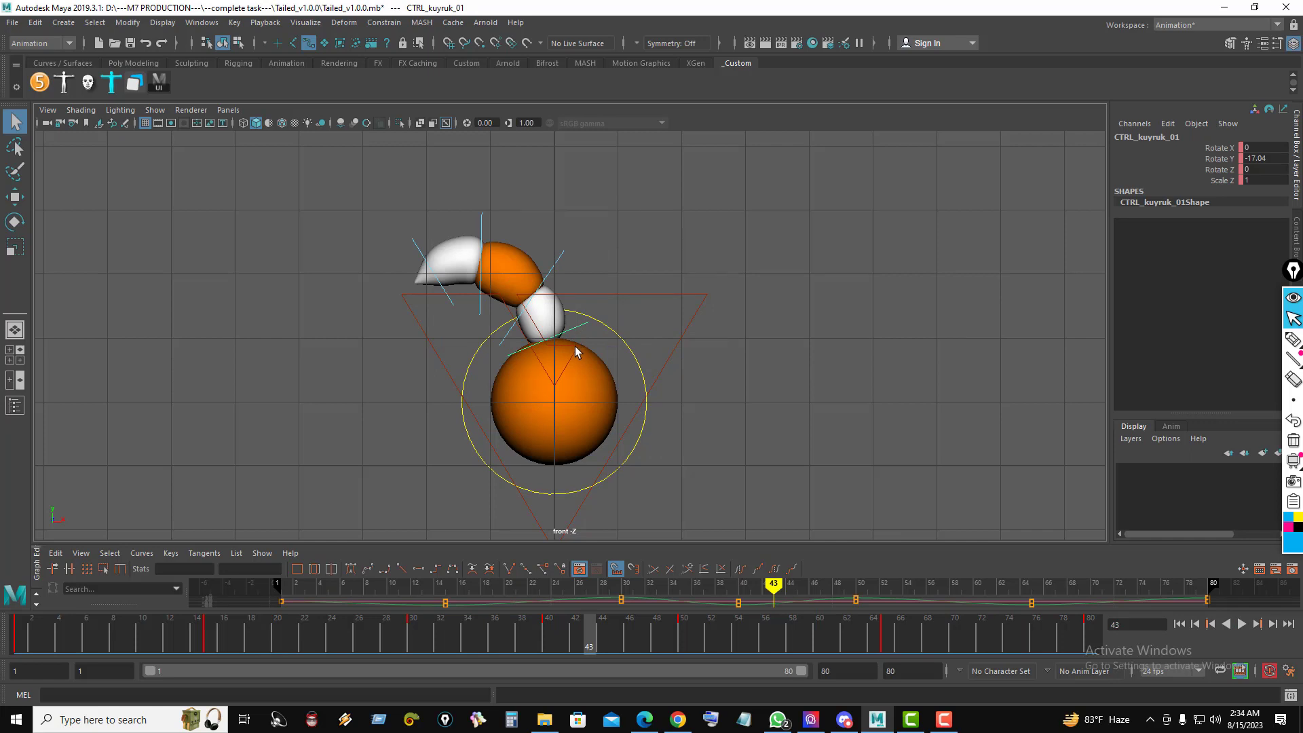
{"action": "left_click", "coordinate": [626, 403]}
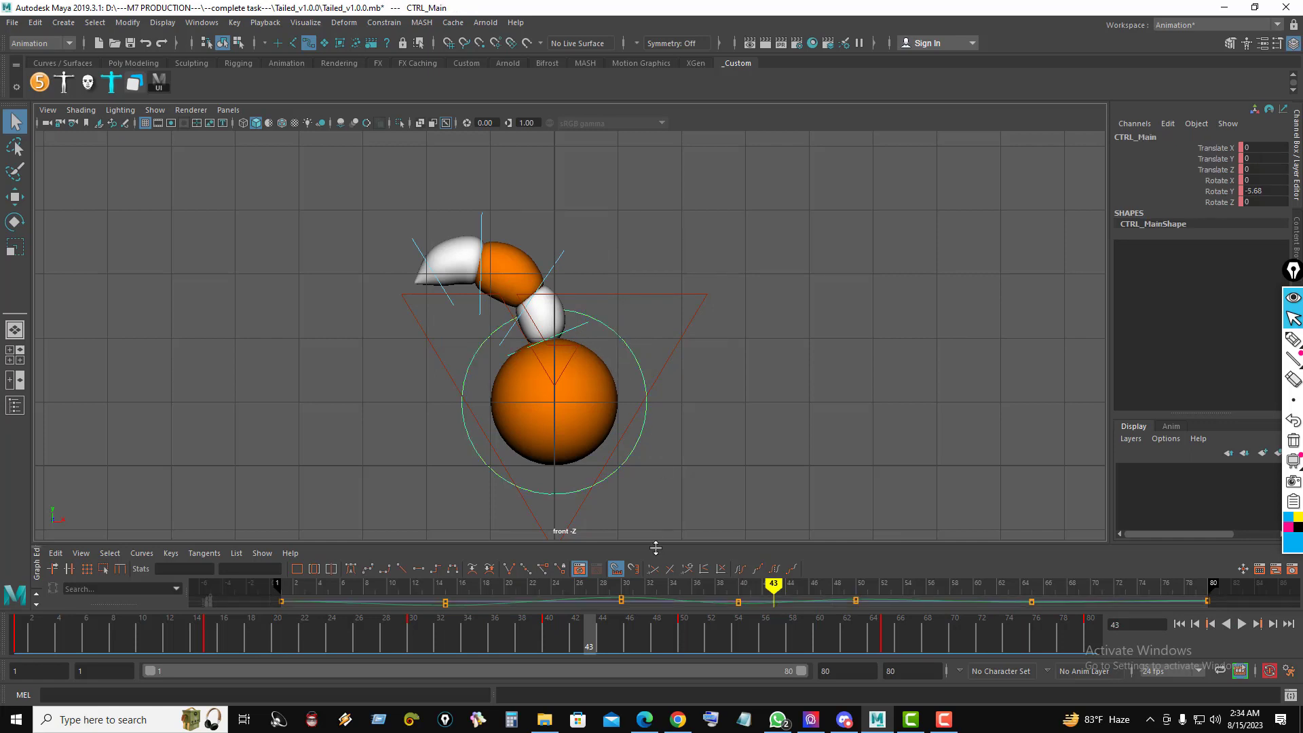
{"action": "left_click_drag", "start_coordinate": [656, 548], "coordinate": [655, 330]}
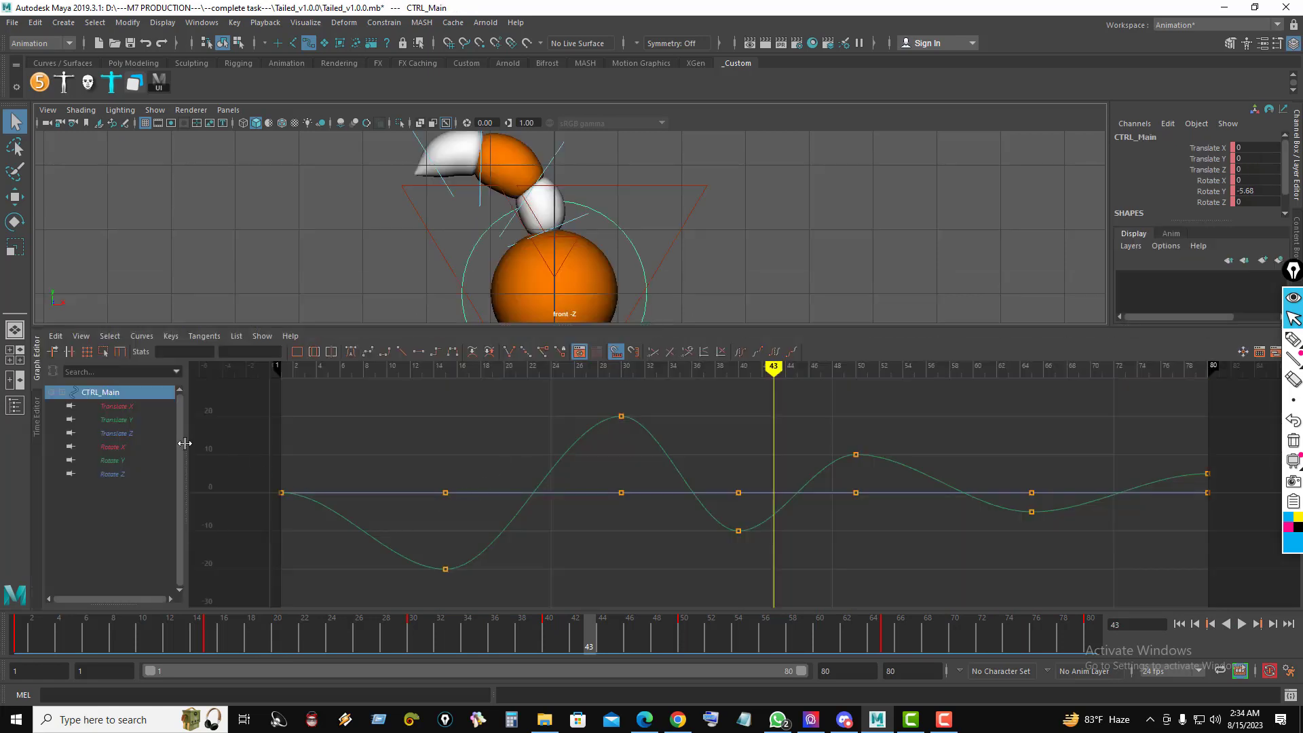
Step: Isolate the main control's Rotate Y curve, insert a key at frame 5 and raise it to about -2.2
{"action": "left_click", "coordinate": [112, 460]}
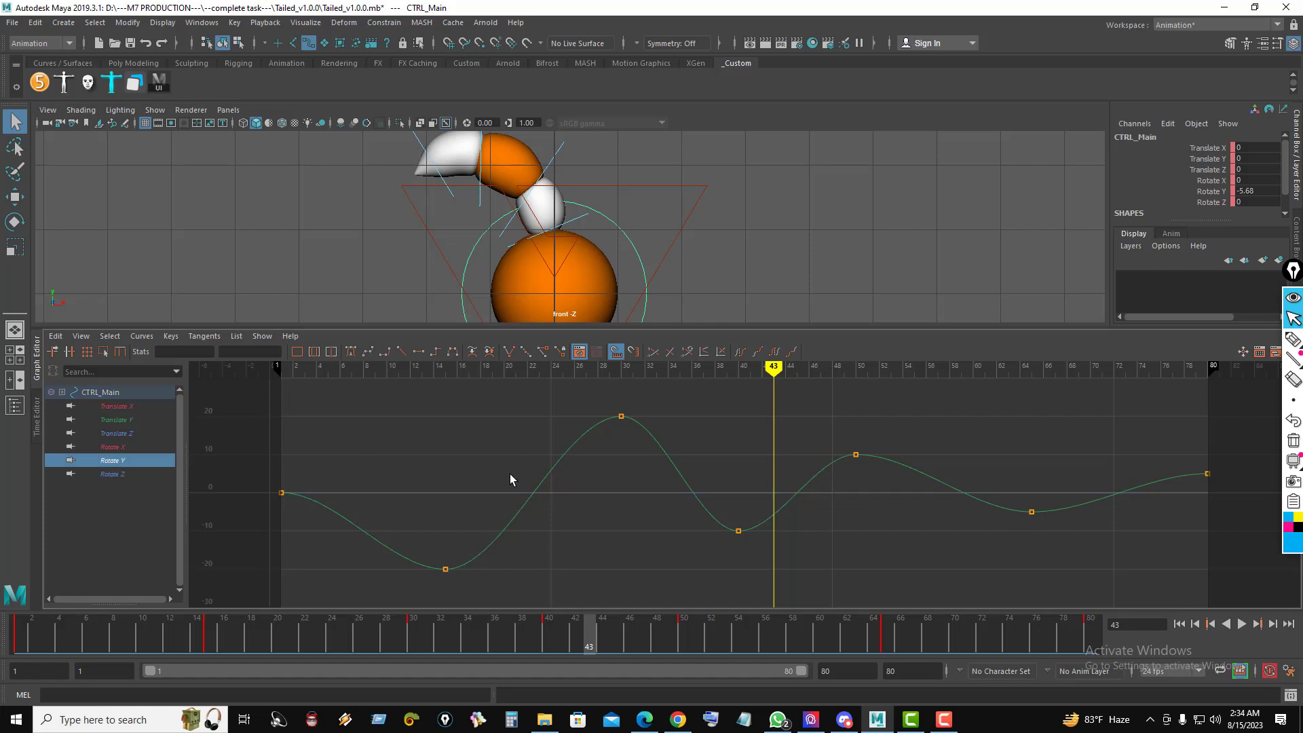
{"action": "left_click", "coordinate": [325, 369]}
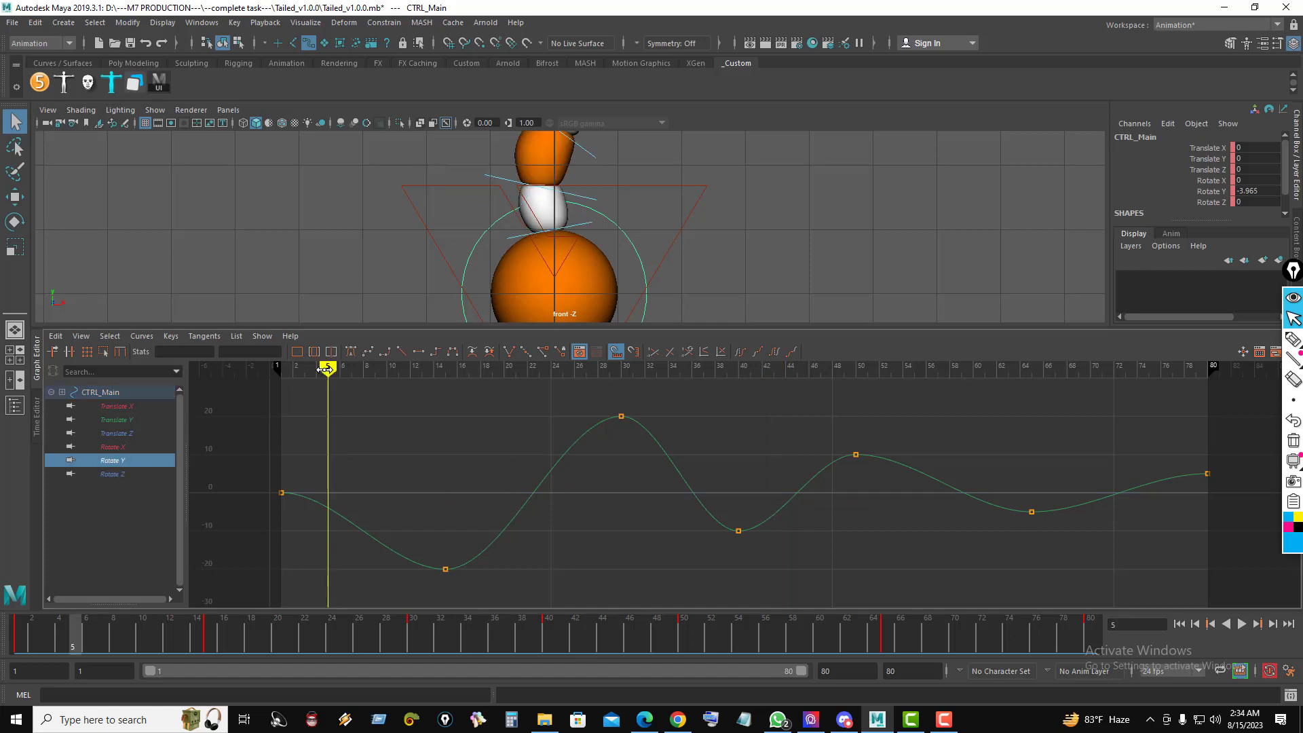
{"action": "right_click", "coordinate": [365, 434]}
{"action": "left_click_drag", "start_coordinate": [313, 531], "coordinate": [319, 515]}
{"action": "left_click", "coordinate": [378, 441]}
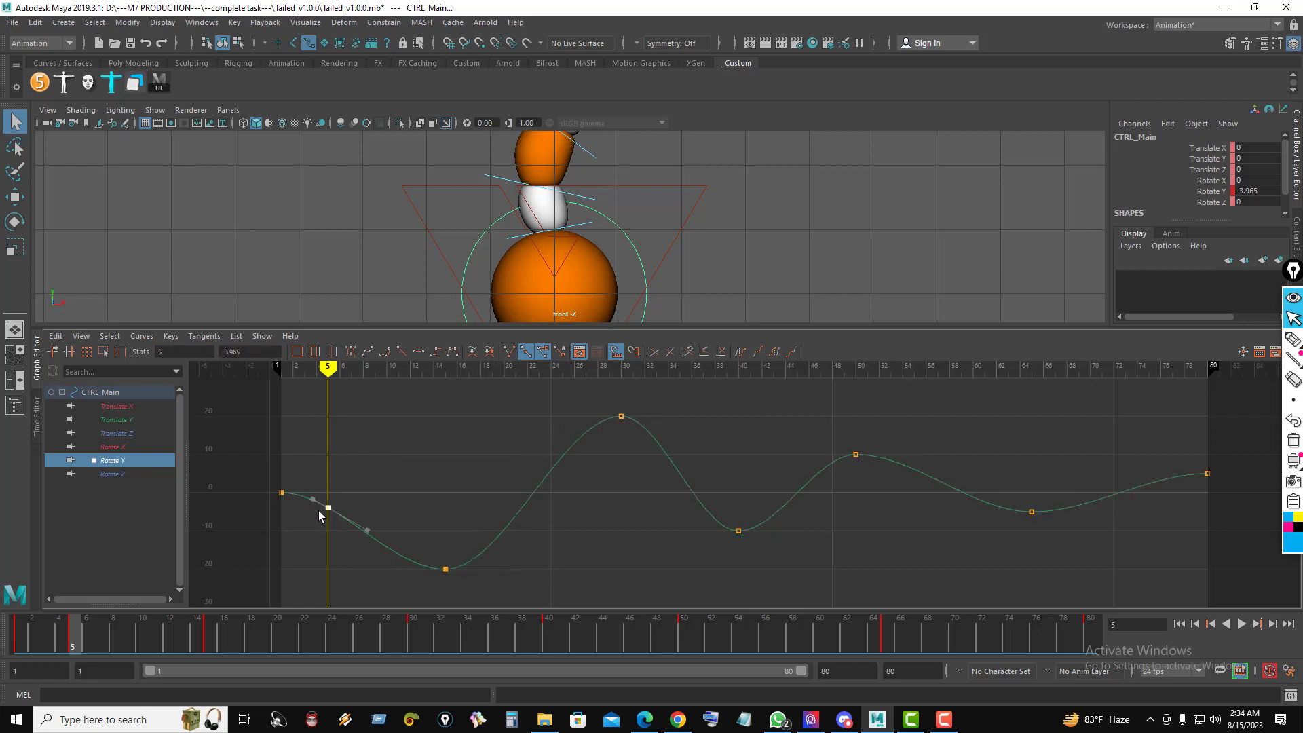
{"action": "middle_click_drag", "start_coordinate": [319, 505], "coordinate": [319, 501]}
{"action": "left_click", "coordinate": [442, 448]}
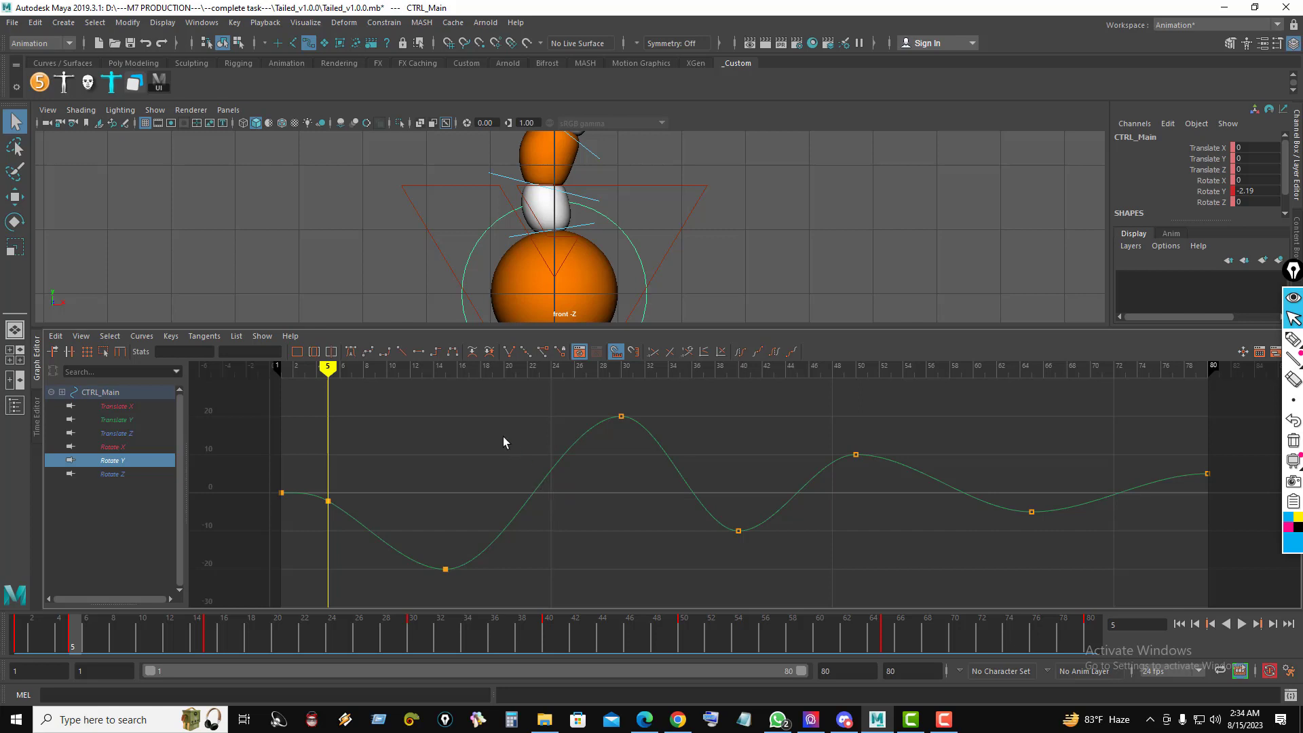
Step: Insert a key on the main control's Rotate Y curve at frame 26 and raise it to about 15.3
{"action": "left_click", "coordinate": [575, 368]}
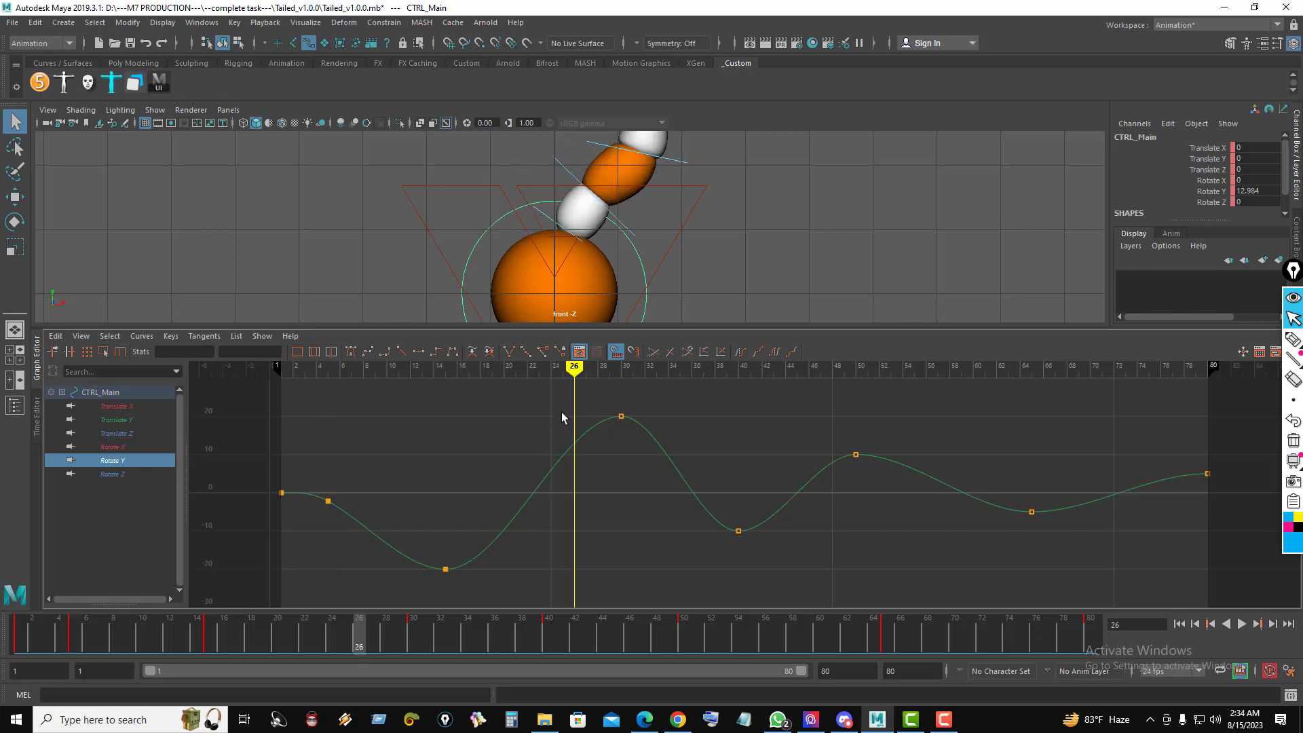
{"action": "left_click_drag", "start_coordinate": [599, 469], "coordinate": [570, 450]}
{"action": "right_click", "coordinate": [626, 385]}
{"action": "left_click", "coordinate": [641, 392]}
{"action": "left_click", "coordinate": [592, 482]}
{"action": "left_click", "coordinate": [574, 443]}
{"action": "middle_click_drag", "start_coordinate": [575, 457], "coordinate": [577, 450]}
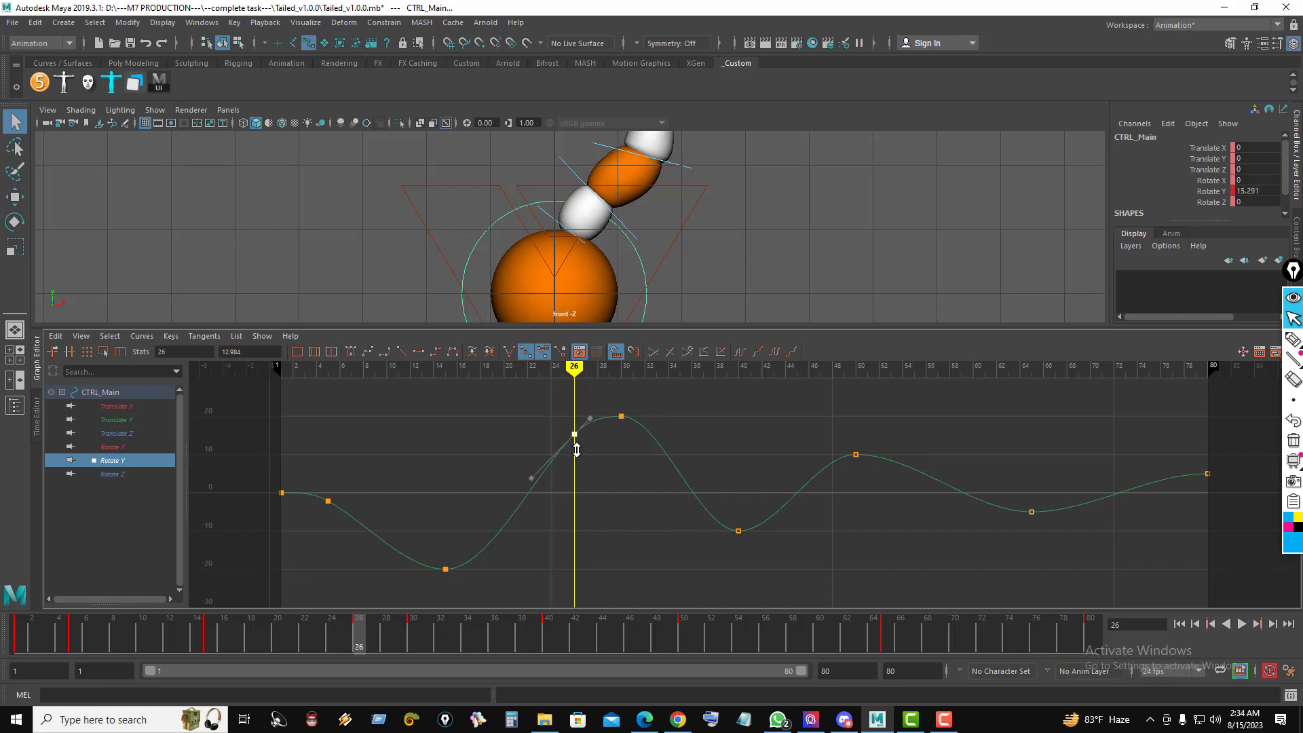
{"action": "left_click", "coordinate": [595, 470]}
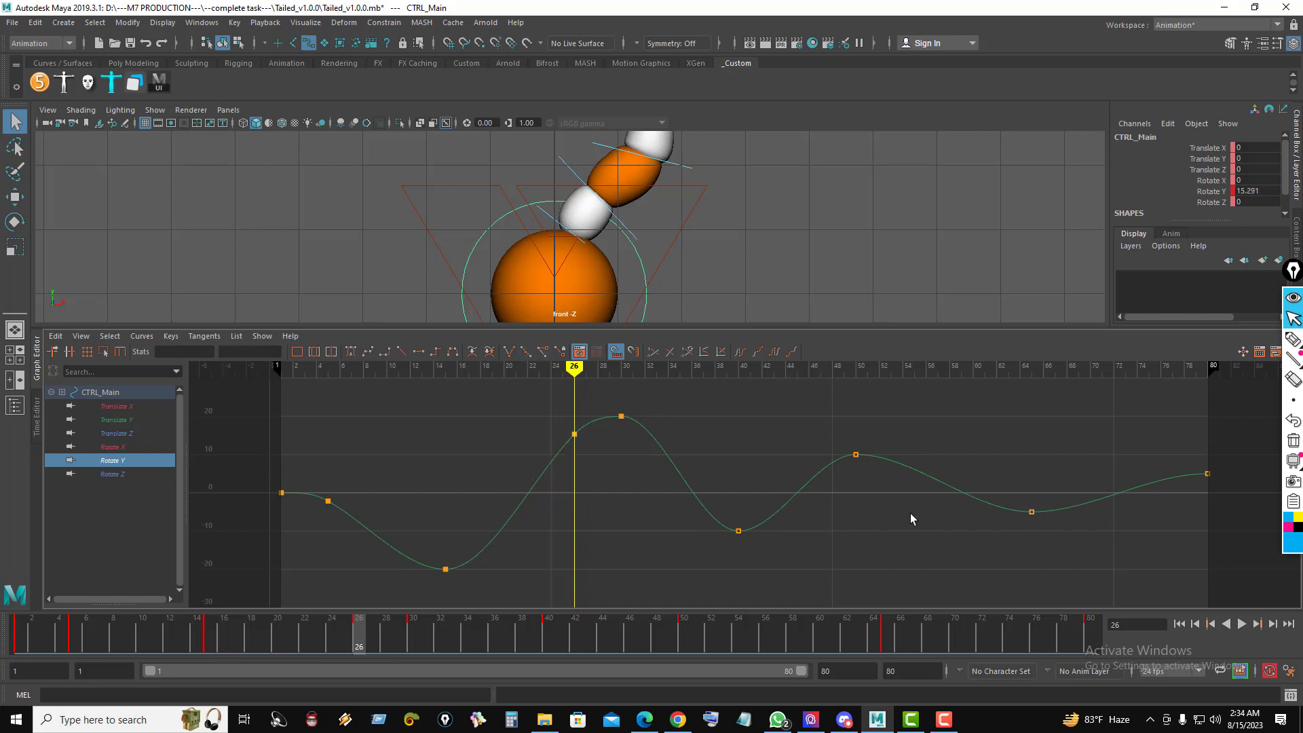
Step: Insert a key on the main control's Rotate Y curve at frame 75 and raise it to about 3.5
{"action": "middle_click_drag", "start_coordinate": [1108, 503], "coordinate": [920, 524], "text": "alt"}
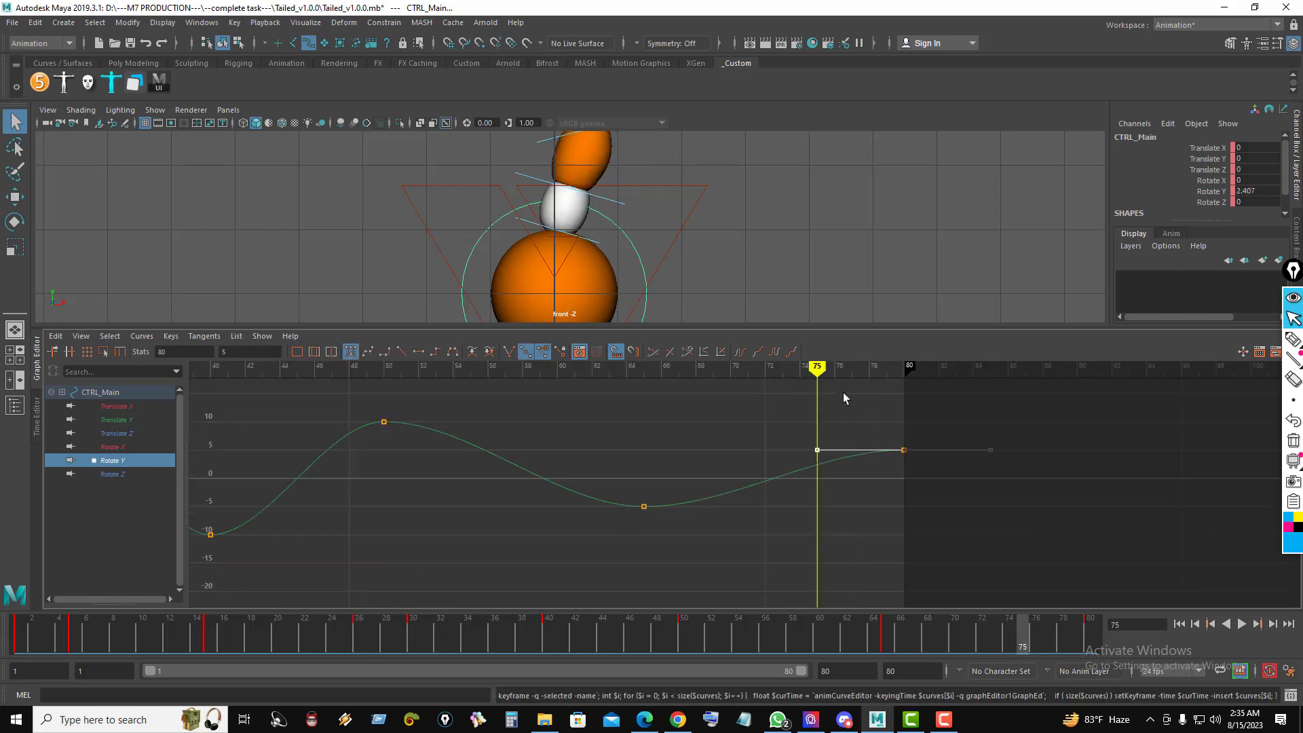
{"action": "right_click", "coordinate": [843, 393]}
{"action": "left_click", "coordinate": [857, 400]}
{"action": "left_click", "coordinate": [841, 415]}
{"action": "left_click_drag", "start_coordinate": [842, 421], "coordinate": [808, 500]}
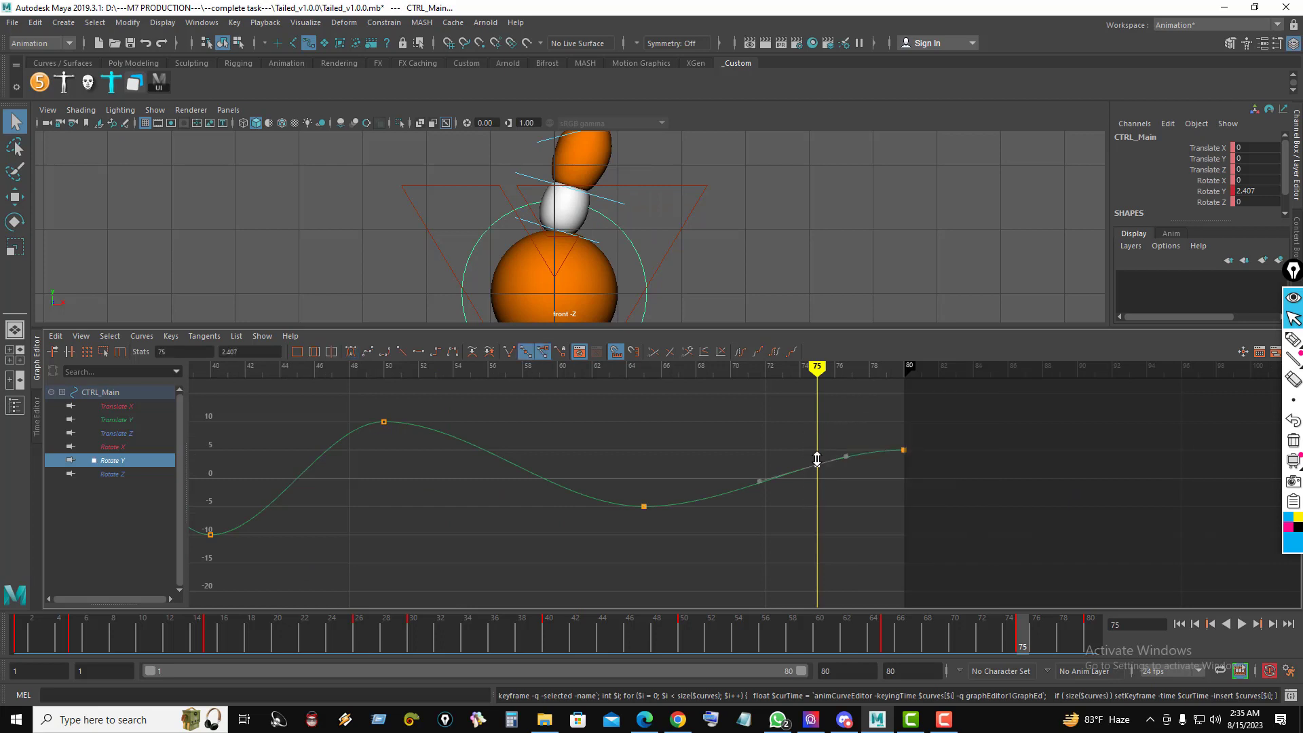
{"action": "middle_click_drag", "start_coordinate": [817, 468], "coordinate": [816, 453]}
{"action": "left_click", "coordinate": [620, 456]}
Step: Insert a key on the main control's Rotate Y curve at frame 60 and raise it to about 0
{"action": "middle_click_drag", "start_coordinate": [645, 455], "coordinate": [803, 465], "text": "alt"}
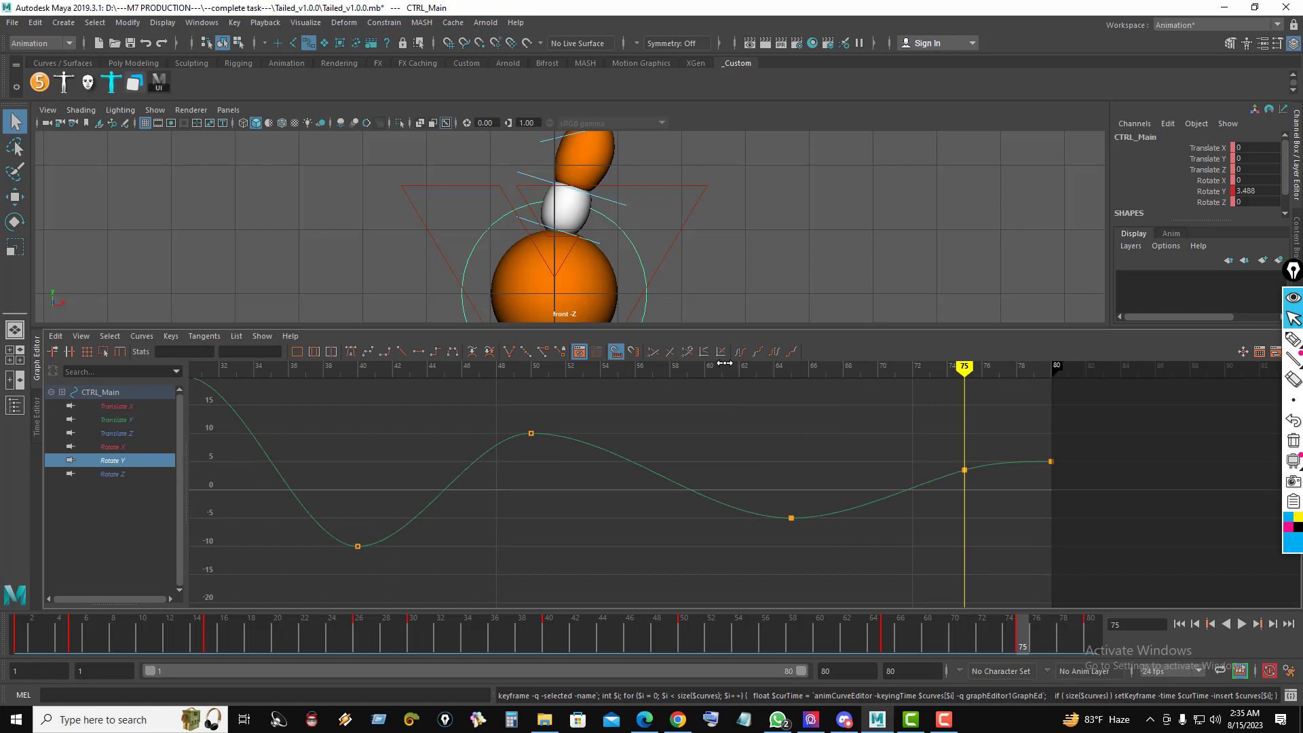
{"action": "left_click", "coordinate": [725, 365]}
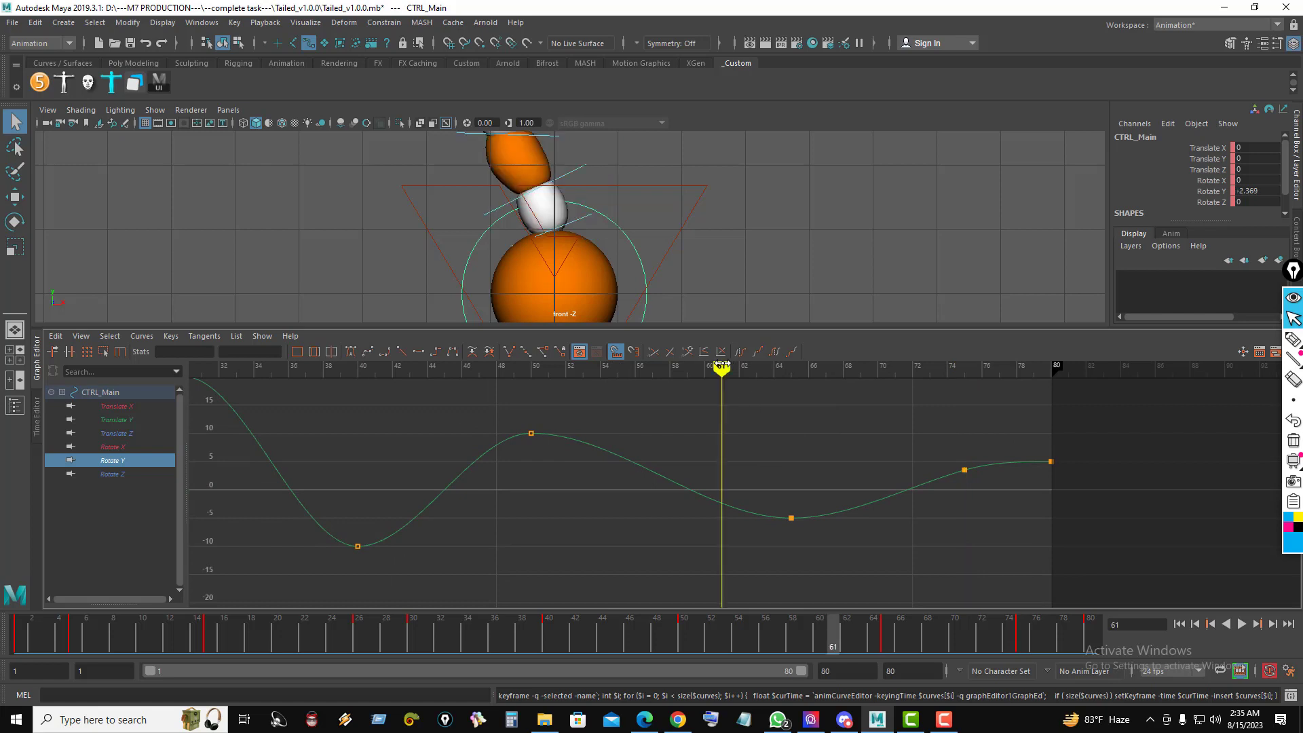
{"action": "left_click_drag", "start_coordinate": [721, 367], "coordinate": [704, 367]}
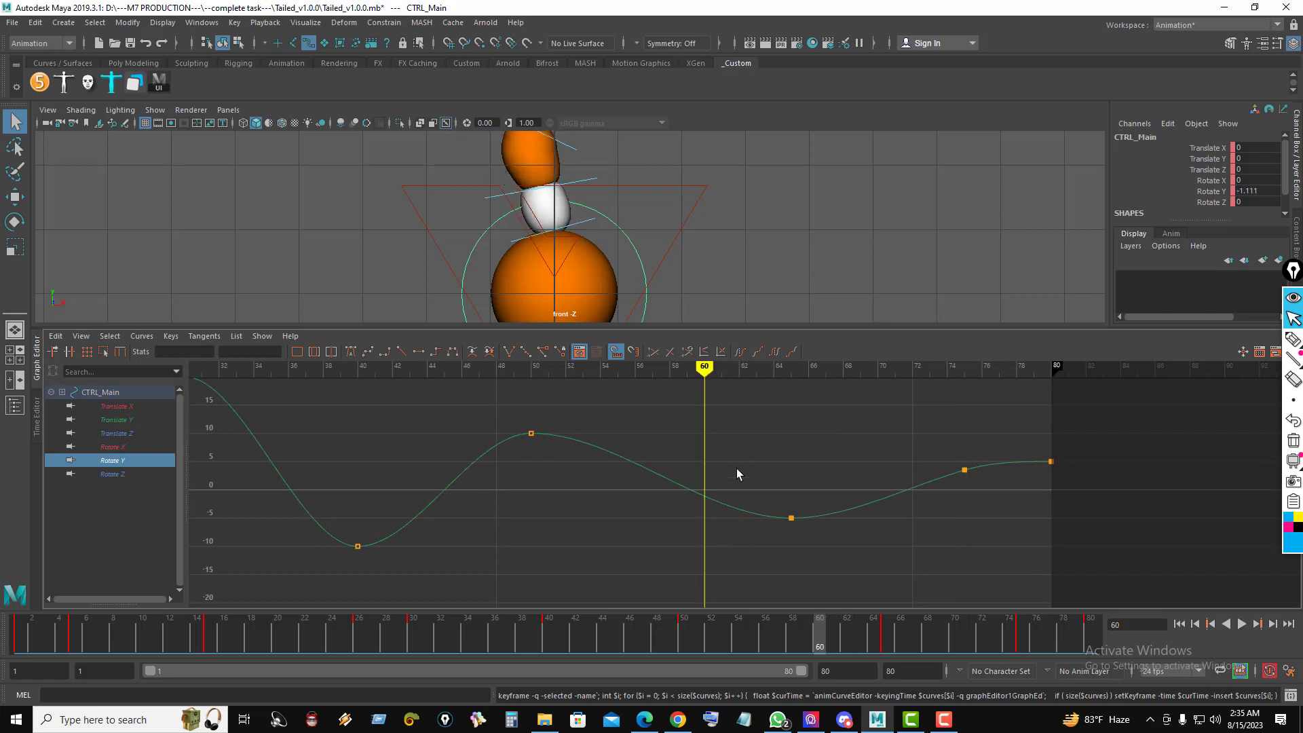
{"action": "left_click", "coordinate": [725, 499]}
{"action": "right_click", "coordinate": [762, 460]}
{"action": "left_click", "coordinate": [763, 460]}
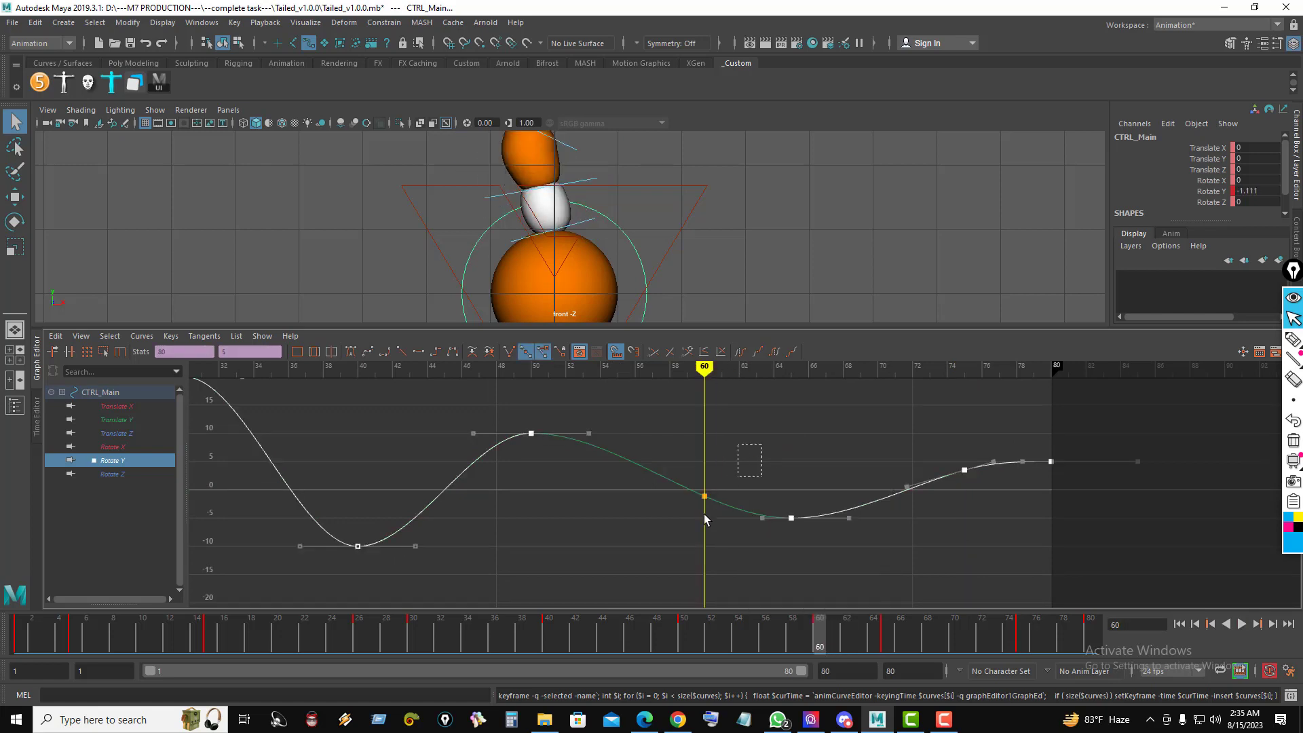
{"action": "left_click_drag", "start_coordinate": [705, 514], "coordinate": [694, 522]}
{"action": "middle_click_drag", "start_coordinate": [702, 517], "coordinate": [701, 503]}
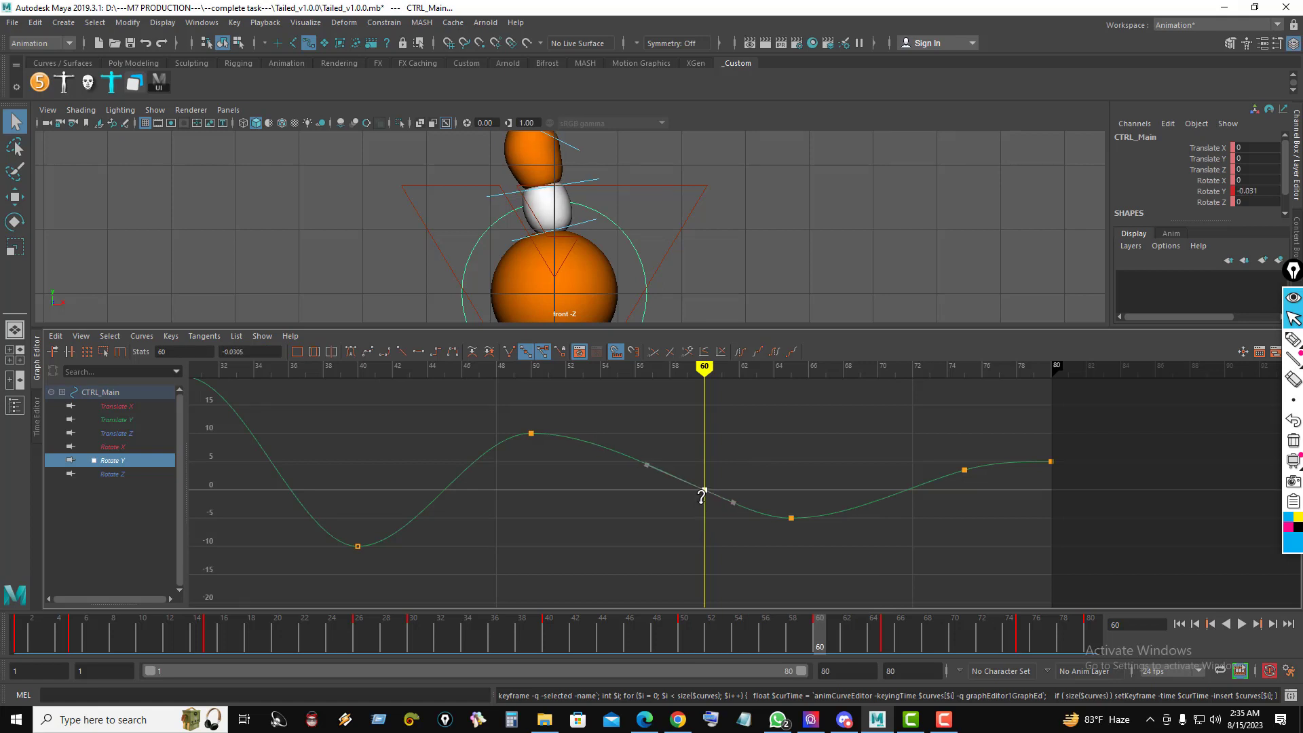
Step: Raise the main control's Rotate Y key at frame 65 to about -4
{"action": "left_click", "coordinate": [778, 538]}
{"action": "left_click_drag", "start_coordinate": [774, 531], "coordinate": [781, 516]}
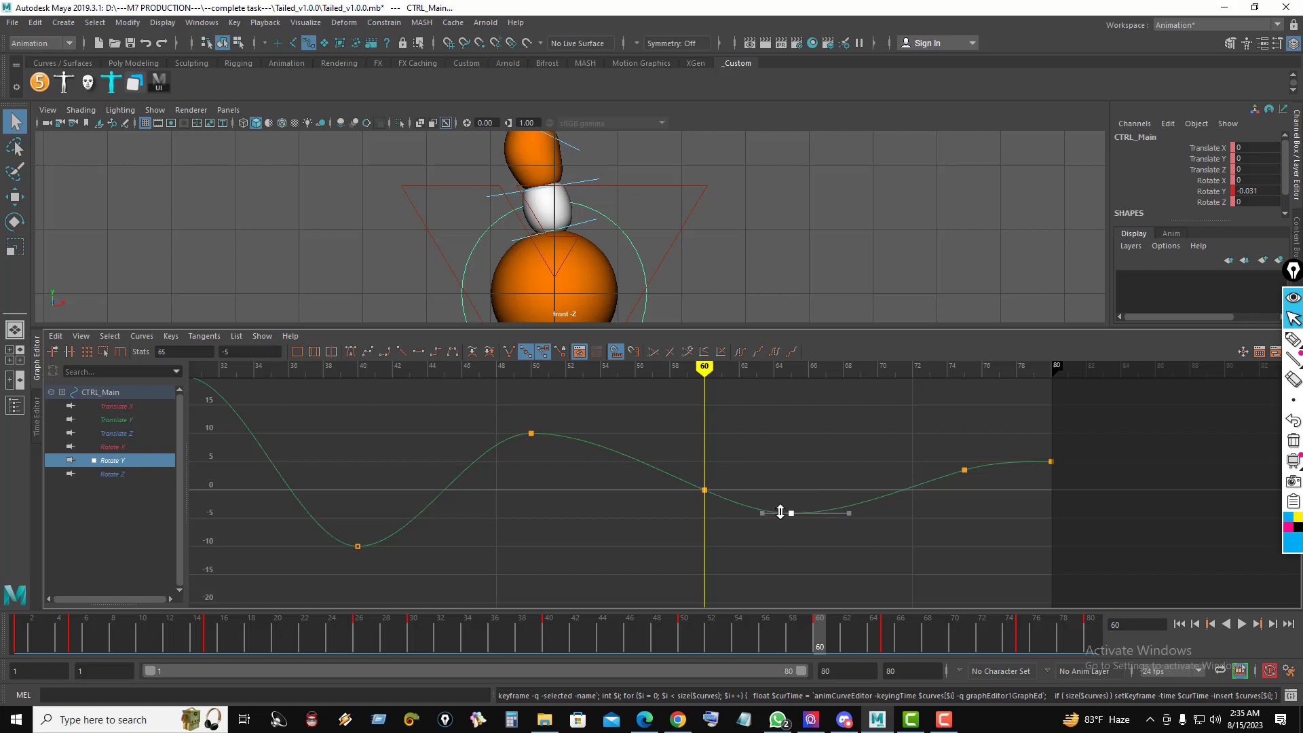
{"action": "left_click", "coordinate": [830, 524]}
{"action": "scroll", "coordinate": [822, 519], "scroll_direction": "down", "scroll_amount": 5}
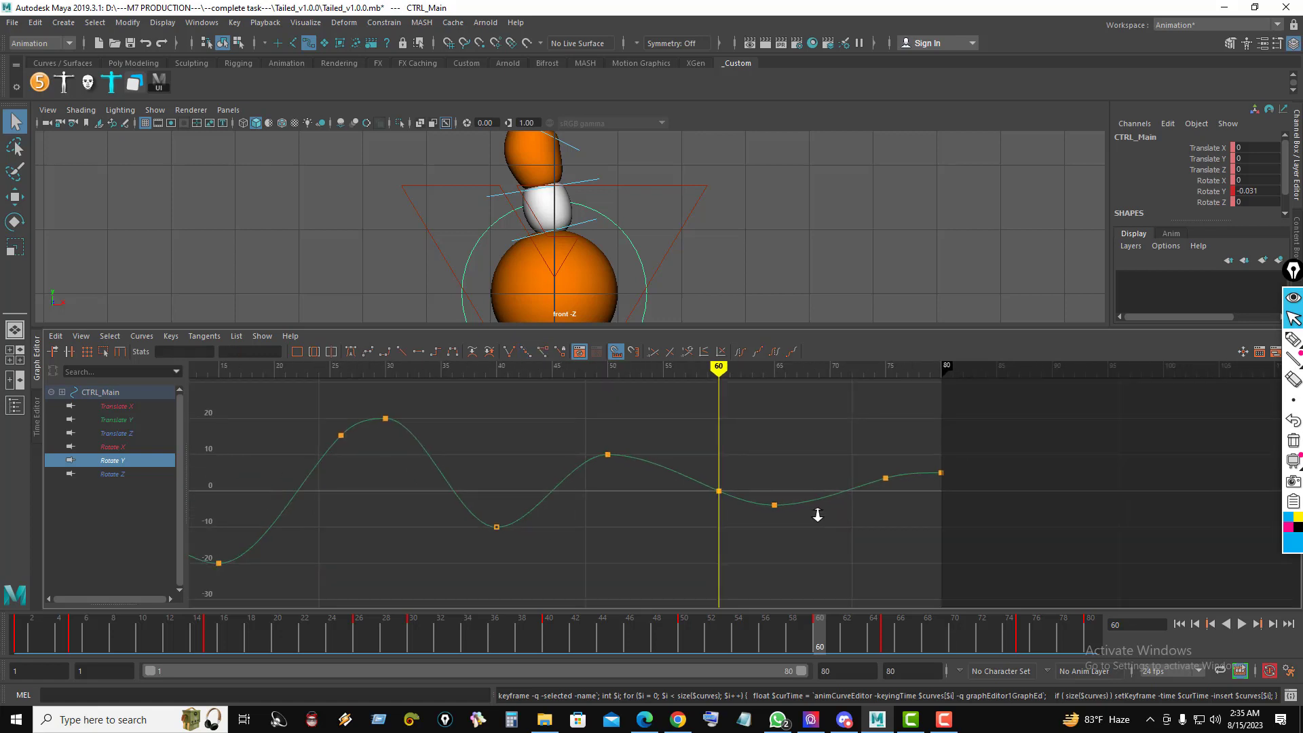
{"action": "scroll", "coordinate": [703, 537], "scroll_direction": "up", "scroll_amount": 2}
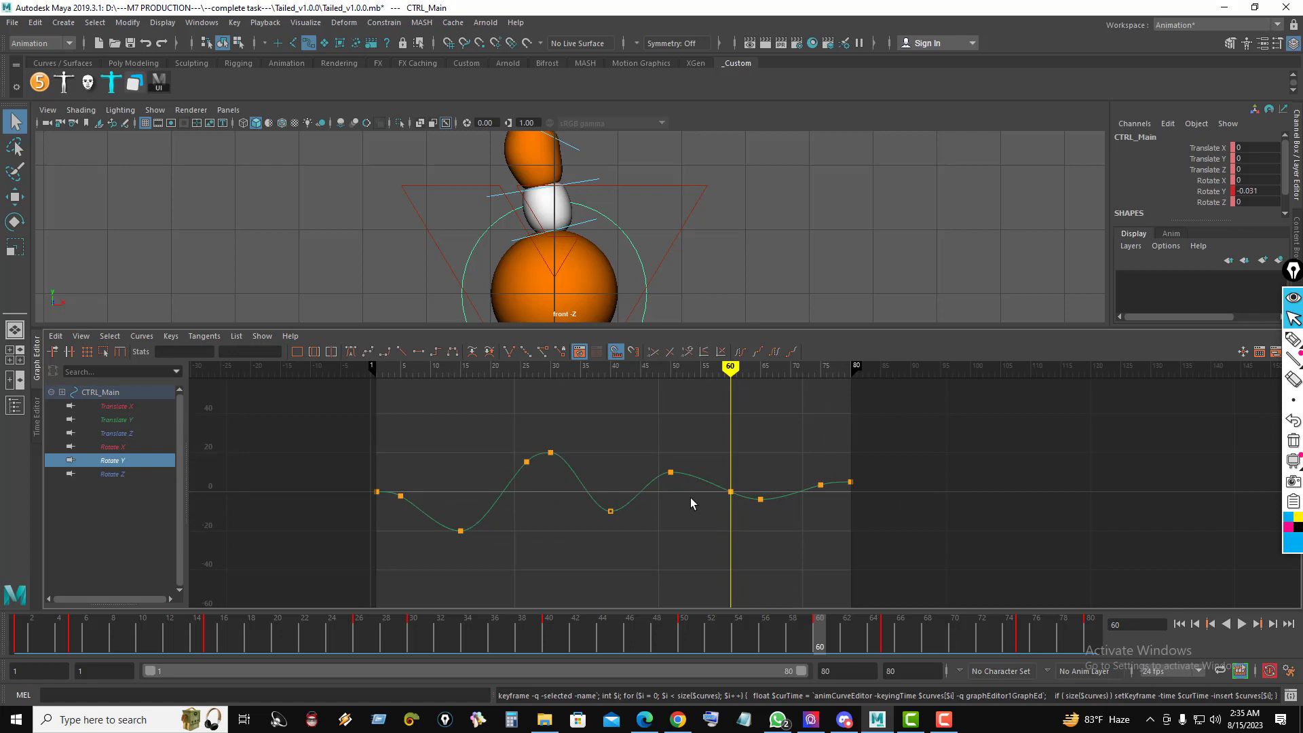
Step: Isolate the first tail control's Rotate Y curve, insert a key at frame 5 and raise it to about -4.5
{"action": "left_click", "coordinate": [588, 226]}
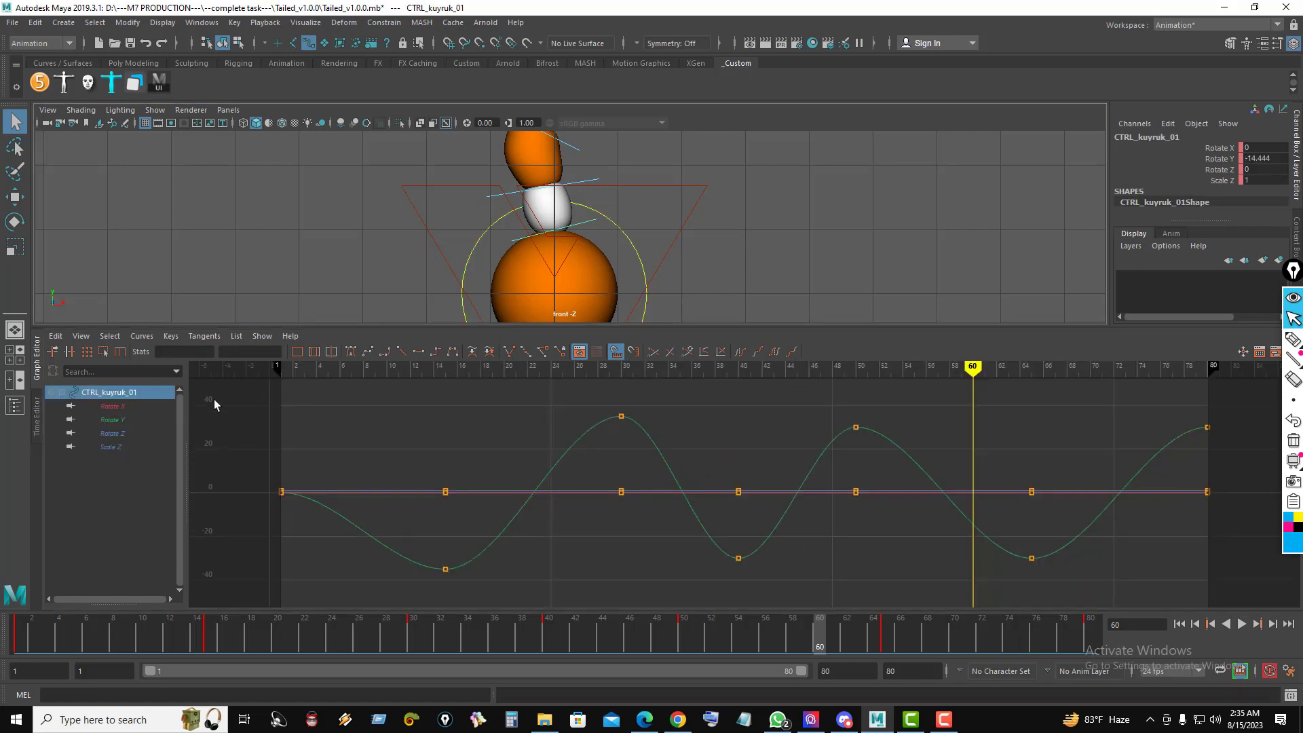
{"action": "left_click", "coordinate": [112, 420]}
{"action": "middle_click_drag", "start_coordinate": [761, 487], "coordinate": [799, 486], "text": "alt"}
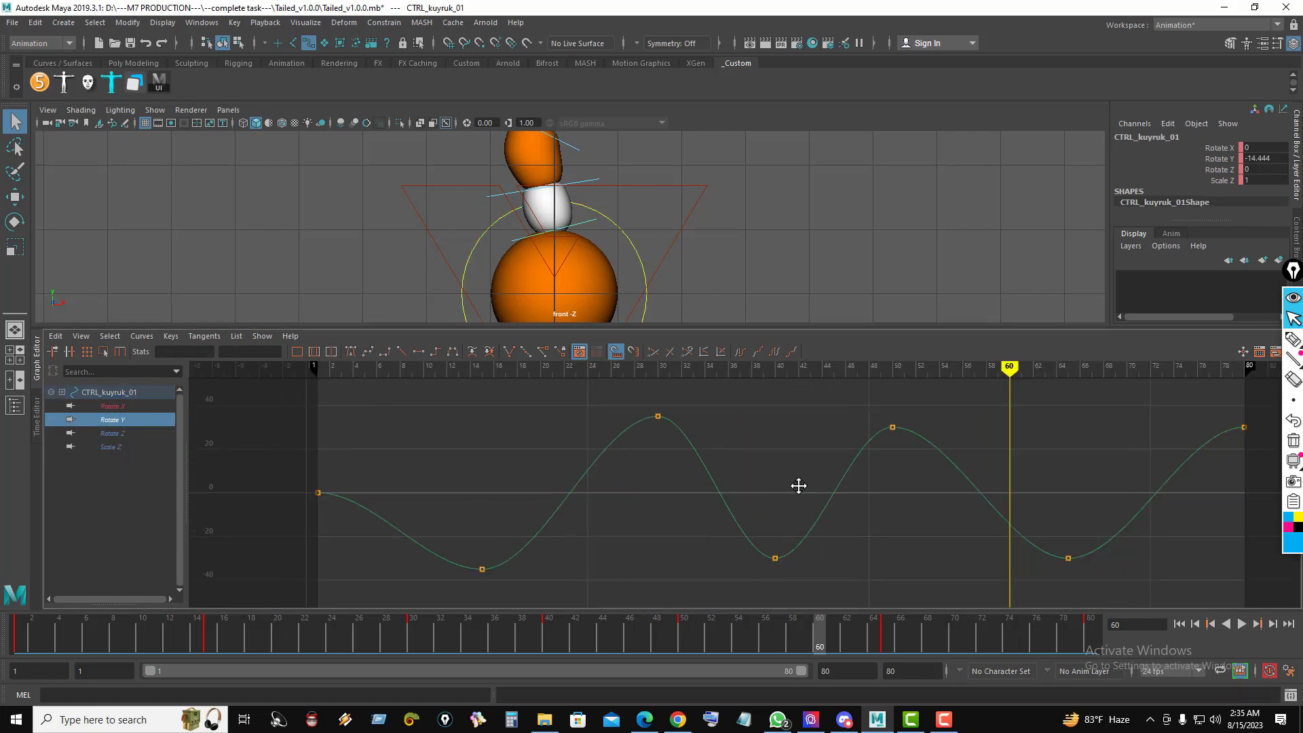
{"action": "mouse_move", "coordinate": [1020, 376]}
{"action": "left_mouse_down"}
{"action": "mouse_move", "coordinate": [371, 478]}
{"action": "mouse_move", "coordinate": [333, 529]}
{"action": "left_mouse_up"}
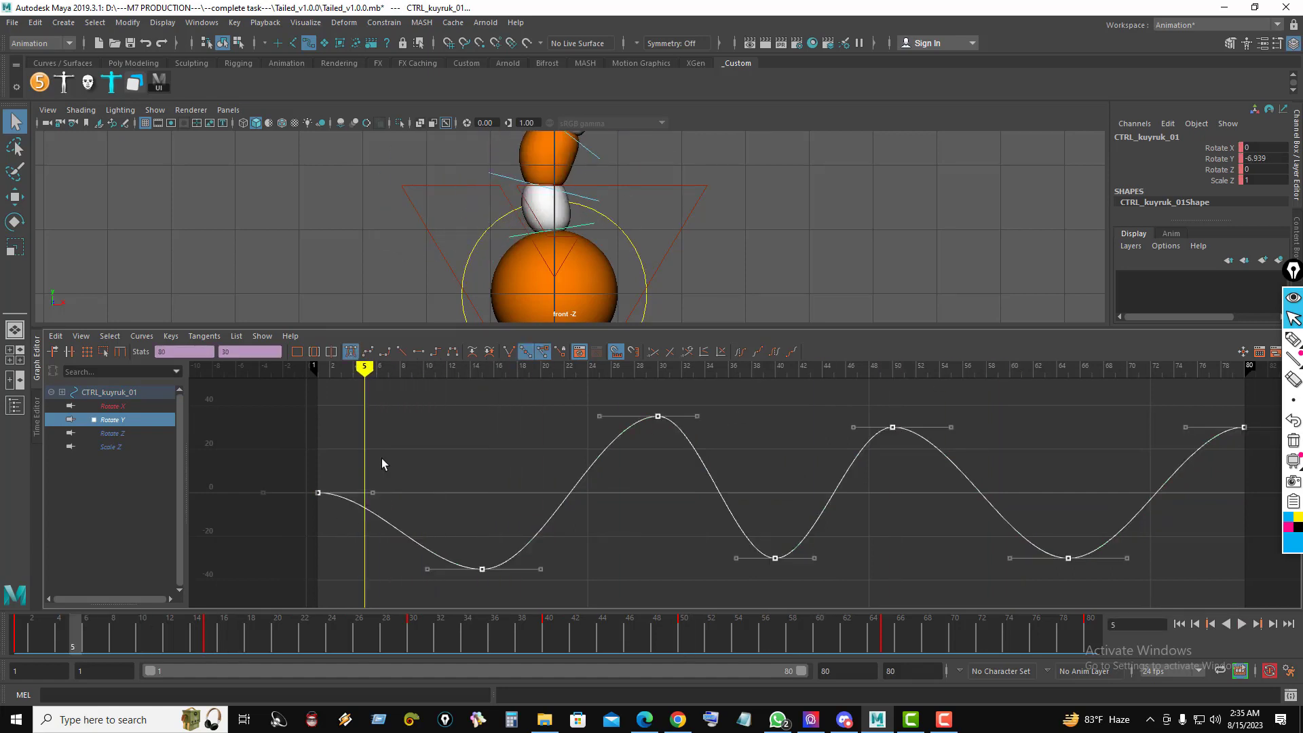
{"action": "right_click", "coordinate": [394, 458]}
{"action": "left_click", "coordinate": [407, 466]}
{"action": "left_click", "coordinate": [419, 446]}
{"action": "left_click_drag", "start_coordinate": [388, 476], "coordinate": [354, 533]}
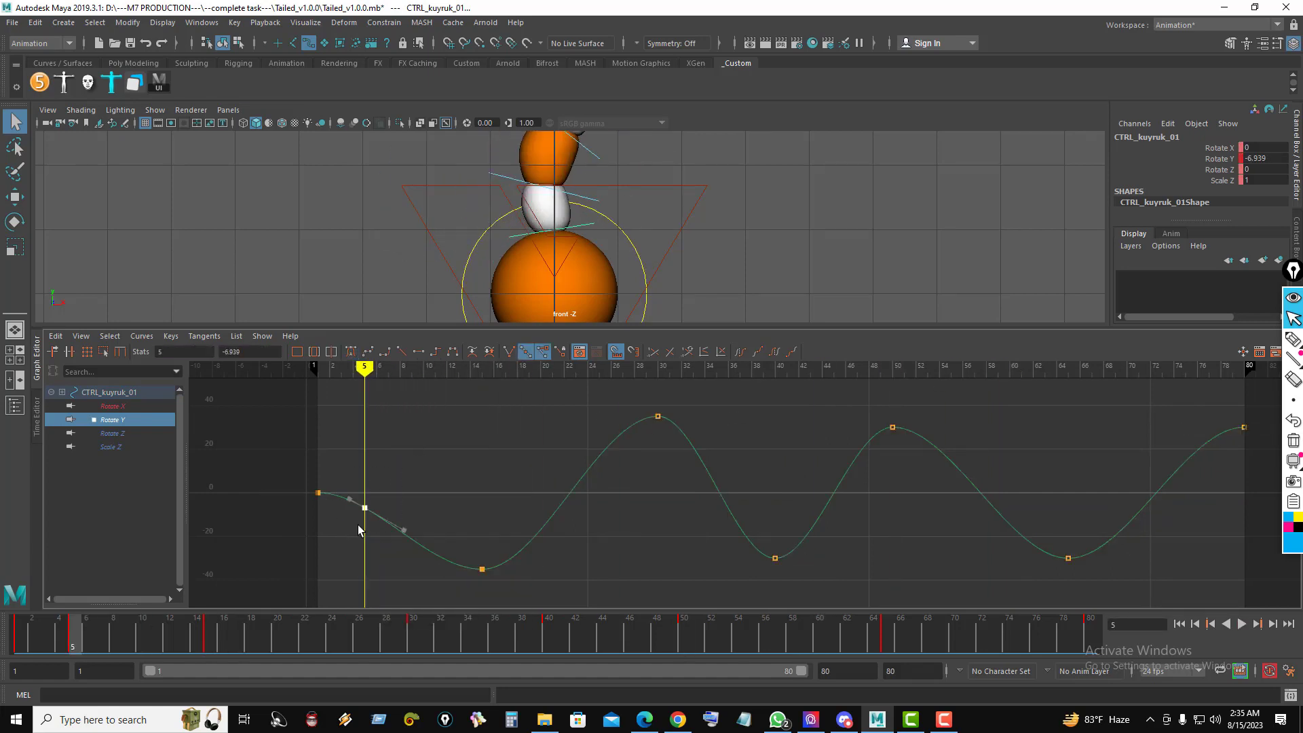
{"action": "middle_click_drag", "start_coordinate": [361, 525], "coordinate": [363, 505]}
{"action": "left_click_drag", "start_coordinate": [363, 511], "coordinate": [364, 508]}
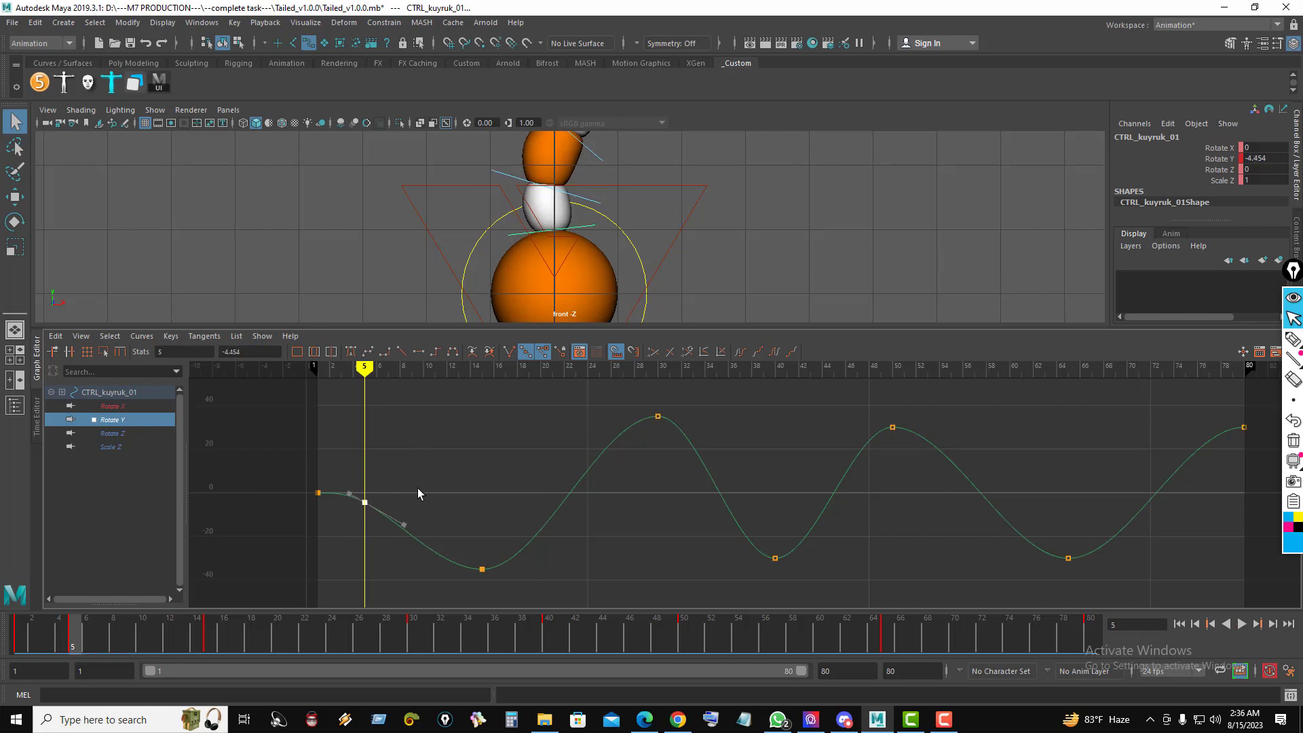
{"action": "left_click", "coordinate": [503, 463]}
Step: Insert a key on the first tail control's Rotate Y curve at frame 25 and raise it to about 22.8
{"action": "left_click", "coordinate": [599, 368]}
{"action": "left_click_drag", "start_coordinate": [626, 491], "coordinate": [628, 494]}
{"action": "right_click", "coordinate": [671, 400]}
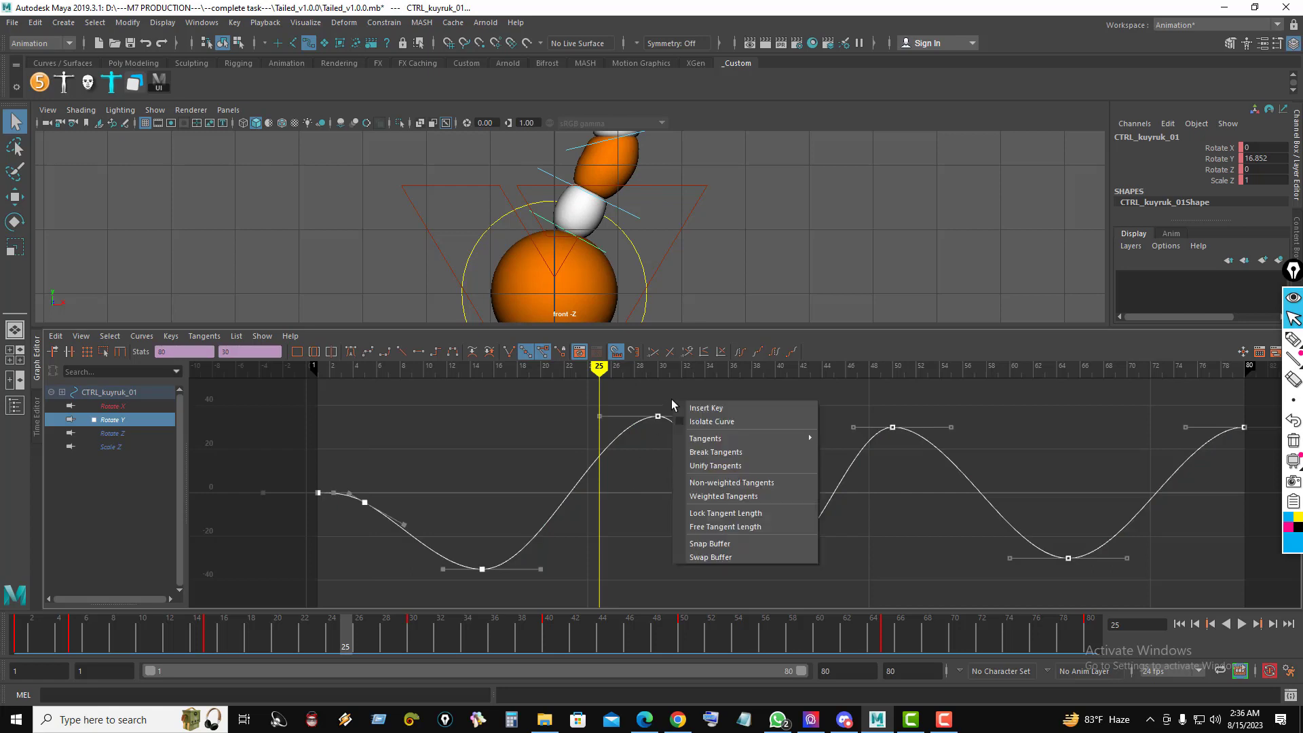
{"action": "left_click", "coordinate": [687, 407]}
{"action": "left_click", "coordinate": [621, 499]}
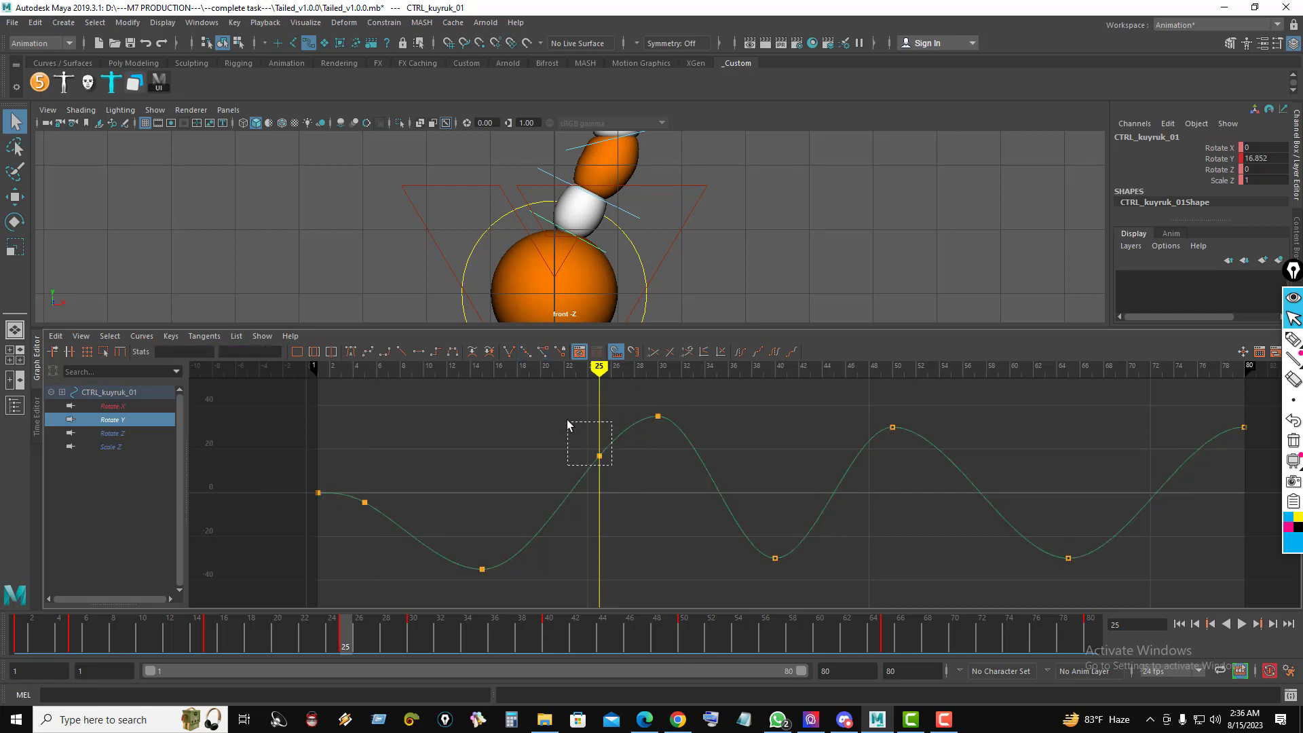
{"action": "left_click_drag", "start_coordinate": [567, 421], "coordinate": [567, 420]}
{"action": "middle_click_drag", "start_coordinate": [599, 485], "coordinate": [598, 465], "text": "shift"}
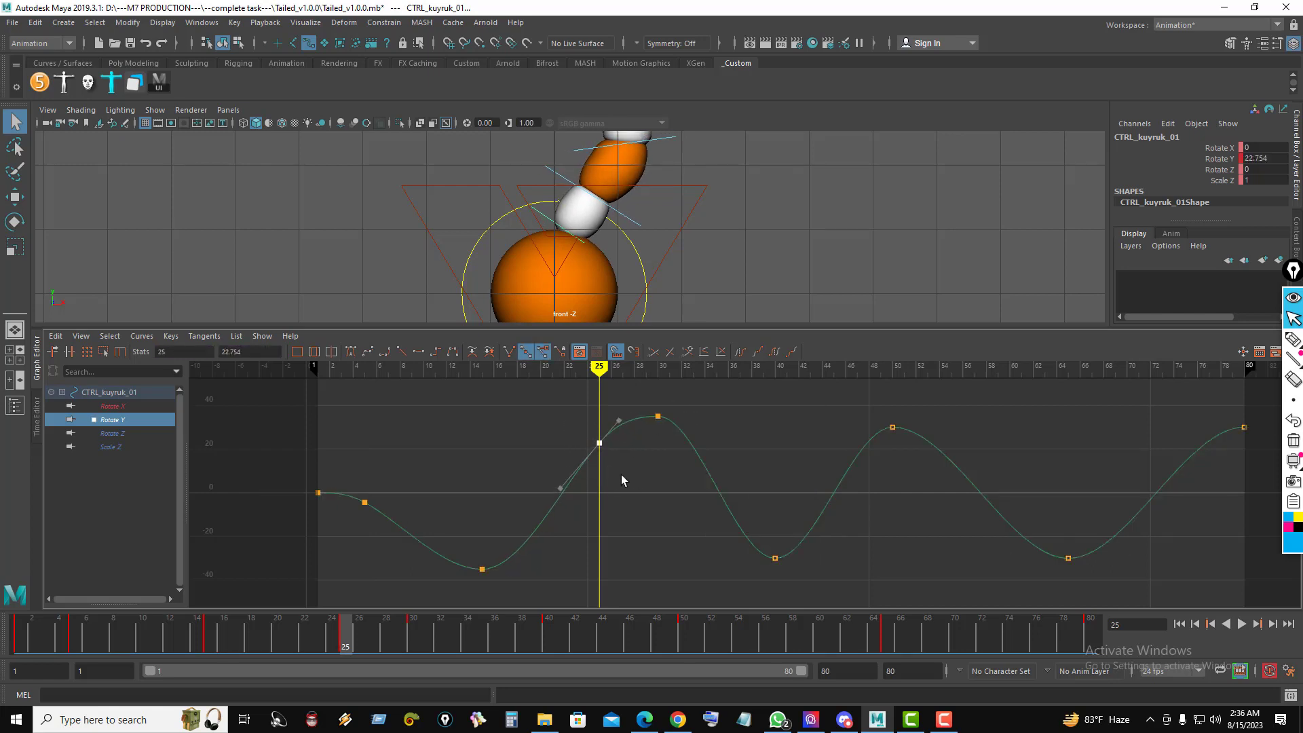
{"action": "left_click", "coordinate": [625, 477]}
Step: Insert a key on the first tail control's Rotate Y curve at frame 75 and raise it to about 20
{"action": "middle_click_drag", "start_coordinate": [1027, 425], "coordinate": [900, 432], "text": "alt"}
{"action": "left_click_drag", "start_coordinate": [1076, 371], "coordinate": [1061, 370]}
{"action": "left_click", "coordinate": [1082, 441]}
{"action": "right_click", "coordinate": [1081, 438]}
{"action": "left_click", "coordinate": [1096, 444]}
{"action": "left_click_drag", "start_coordinate": [1087, 448], "coordinate": [1049, 487]}
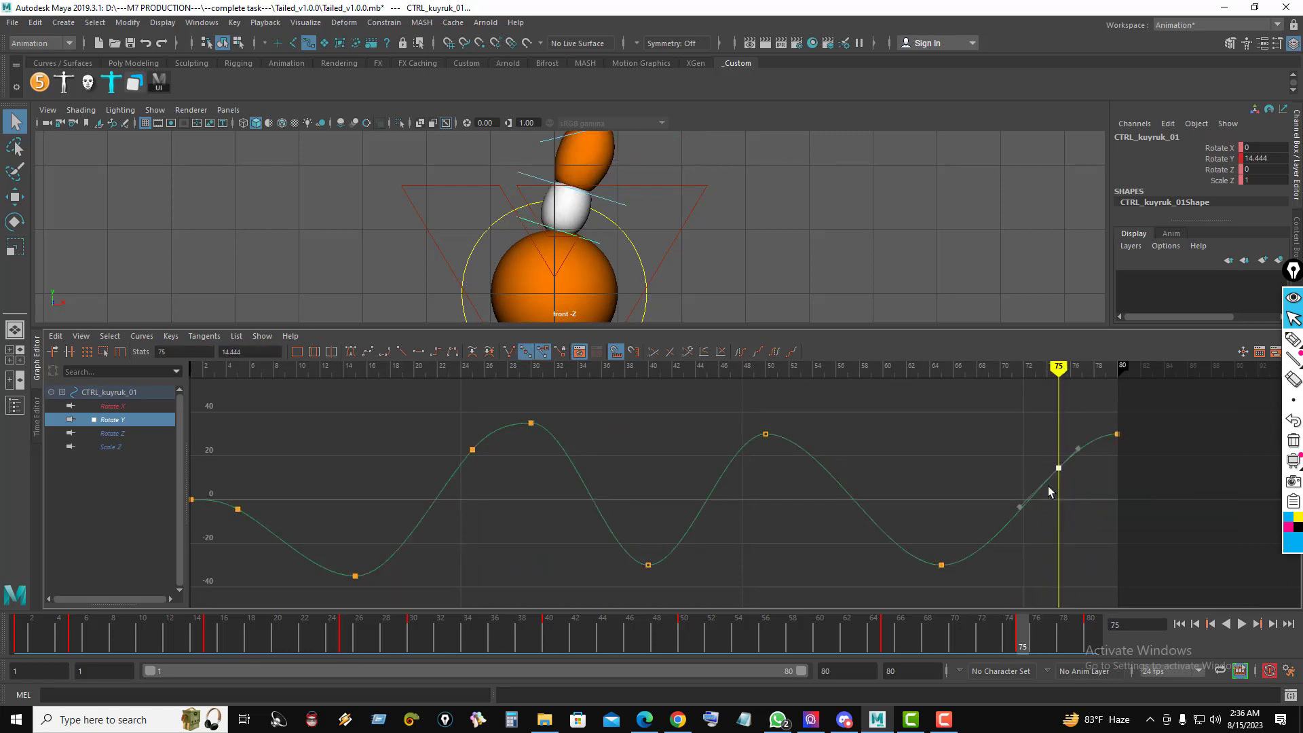
{"action": "middle_click_drag", "start_coordinate": [1047, 481], "coordinate": [1046, 466], "text": "shift"}
{"action": "left_click", "coordinate": [964, 495]}
Step: Insert a key on the first tail control's Rotate Y curve at frame 60 and raise it to about -7.9
{"action": "left_click_drag", "start_coordinate": [909, 369], "coordinate": [884, 370]}
{"action": "left_click", "coordinate": [896, 542]}
{"action": "right_click", "coordinate": [897, 541]}
{"action": "left_click", "coordinate": [912, 547]}
{"action": "left_click_drag", "start_coordinate": [933, 509], "coordinate": [872, 540]}
{"action": "middle_click_drag", "start_coordinate": [880, 514], "coordinate": [880, 499], "text": "shift"}
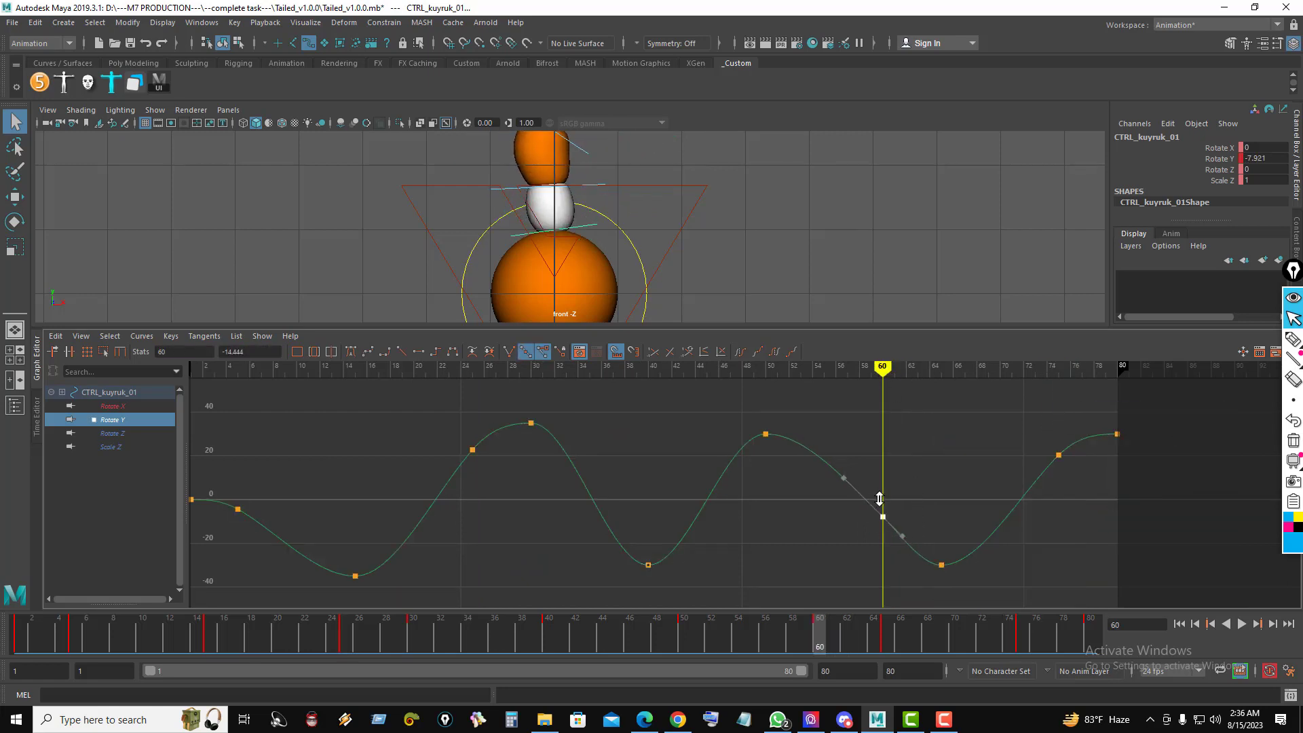
{"action": "left_click", "coordinate": [913, 501]}
Step: Raise the first tail control's Rotate Y key at frame 65 to about -25
{"action": "left_click", "coordinate": [942, 565]}
{"action": "middle_click_drag", "start_coordinate": [940, 565], "coordinate": [940, 555], "text": "shift"}
{"action": "left_click", "coordinate": [946, 486]}
Step: Examine the peaks and valleys of the second tail control's Rotate Y curve, including the keys at frames 20 and 55
{"action": "scroll", "coordinate": [619, 219], "scroll_direction": "down", "scroll_amount": 2}
{"action": "middle_click_drag", "start_coordinate": [663, 253], "coordinate": [680, 314], "text": "alt"}
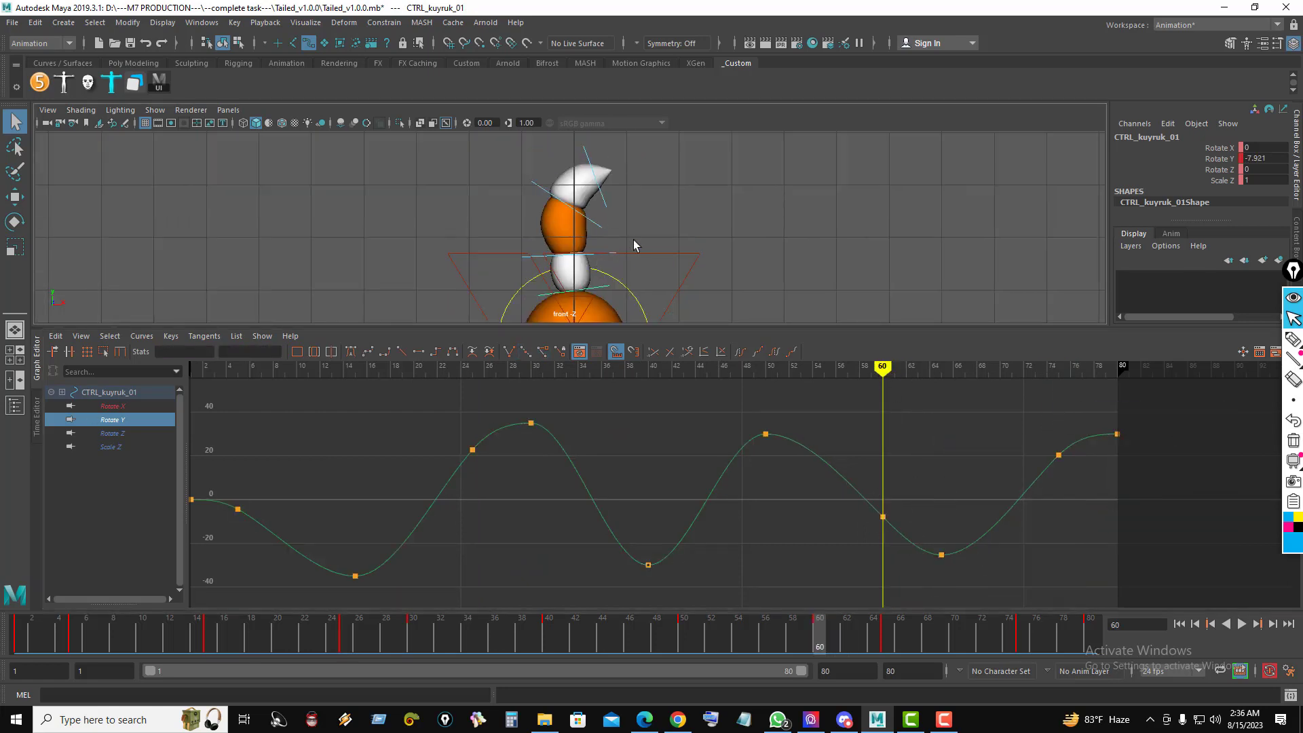
{"action": "left_click_drag", "start_coordinate": [634, 240], "coordinate": [604, 263]}
{"action": "middle_click_drag", "start_coordinate": [529, 448], "coordinate": [617, 455], "text": "alt"}
{"action": "left_click", "coordinate": [112, 419]}
{"action": "left_click", "coordinate": [416, 370]}
{"action": "scroll", "coordinate": [604, 489], "scroll_direction": "up", "scroll_amount": 4}
{"action": "left_click", "coordinate": [494, 523]}
{"action": "left_click", "coordinate": [584, 540]}
{"action": "scroll", "coordinate": [589, 561], "scroll_direction": "up", "scroll_amount": 1}
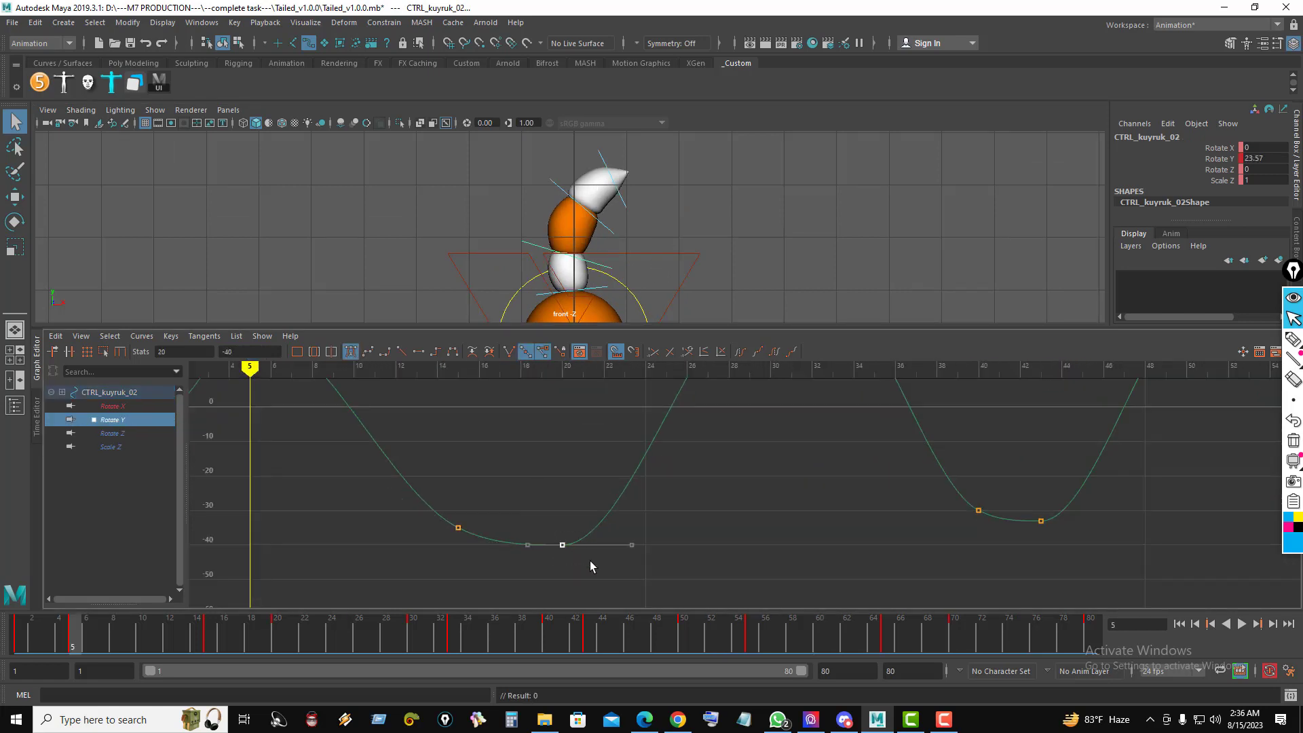
{"action": "middle_click_drag", "start_coordinate": [784, 483], "coordinate": [755, 594], "text": "alt"}
{"action": "left_click", "coordinate": [803, 404]}
{"action": "middle_click_drag", "start_coordinate": [1123, 449], "coordinate": [650, 485], "text": "alt"}
{"action": "scroll", "coordinate": [650, 484], "scroll_direction": "down", "scroll_amount": 2}
{"action": "left_click", "coordinate": [748, 442]}
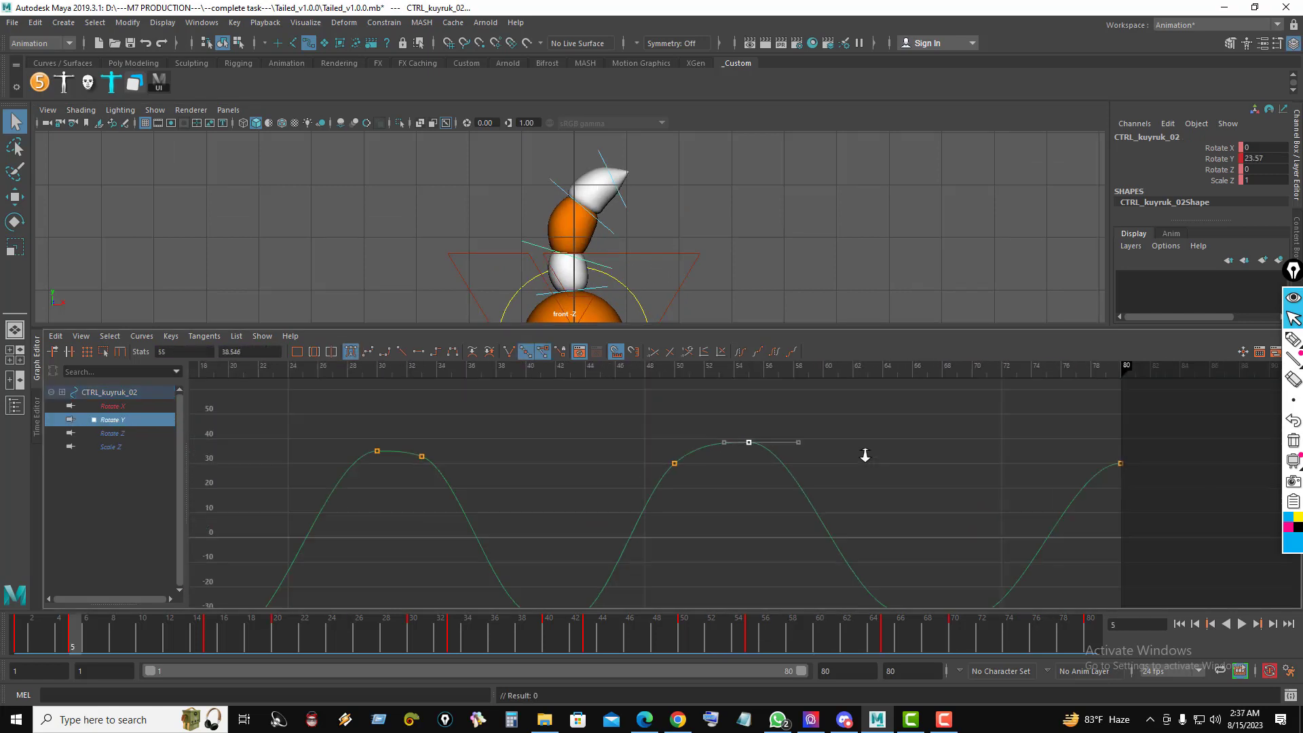
{"action": "scroll", "coordinate": [745, 493], "scroll_direction": "down", "scroll_amount": 6}
Step: Select the third tail control and isolate its Rotate Y curve
{"action": "left_click_drag", "start_coordinate": [611, 220], "coordinate": [600, 238]}
{"action": "left_click", "coordinate": [134, 418]}
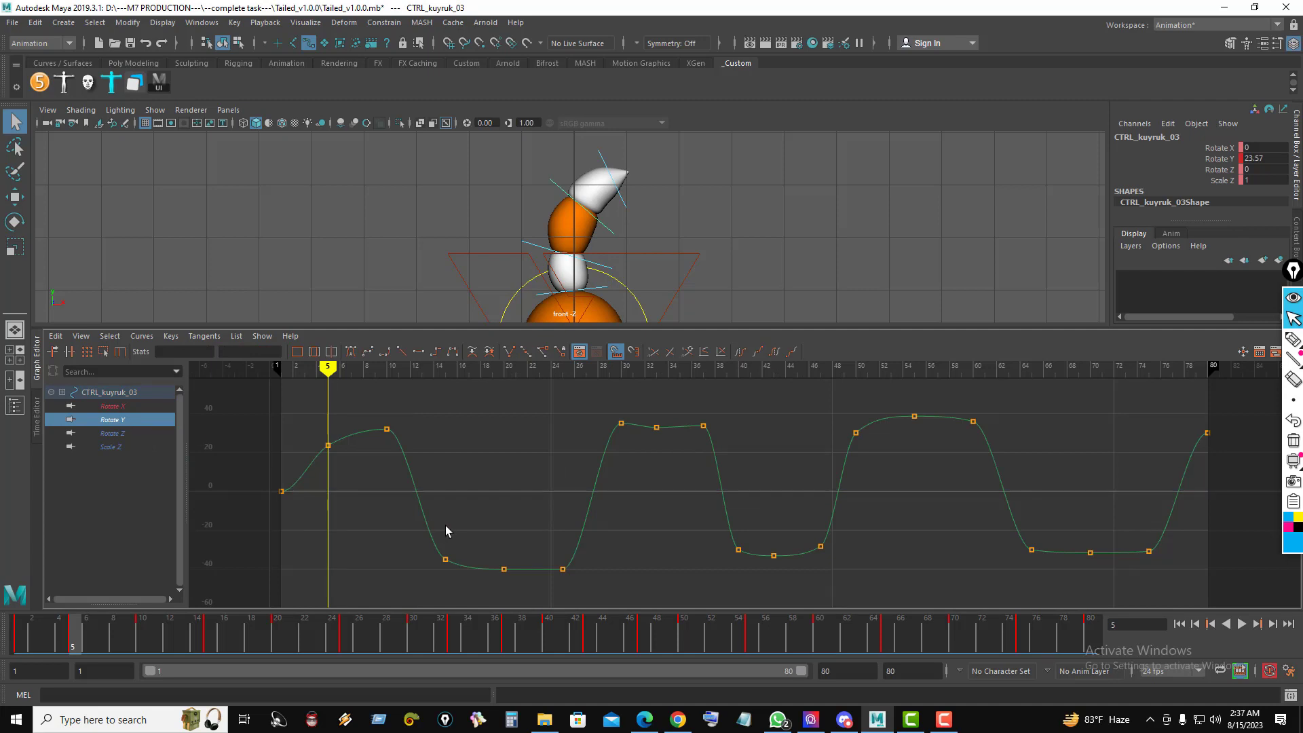
{"action": "key", "text": "f"}
{"action": "scroll", "coordinate": [486, 490], "scroll_direction": "up", "scroll_amount": 3}
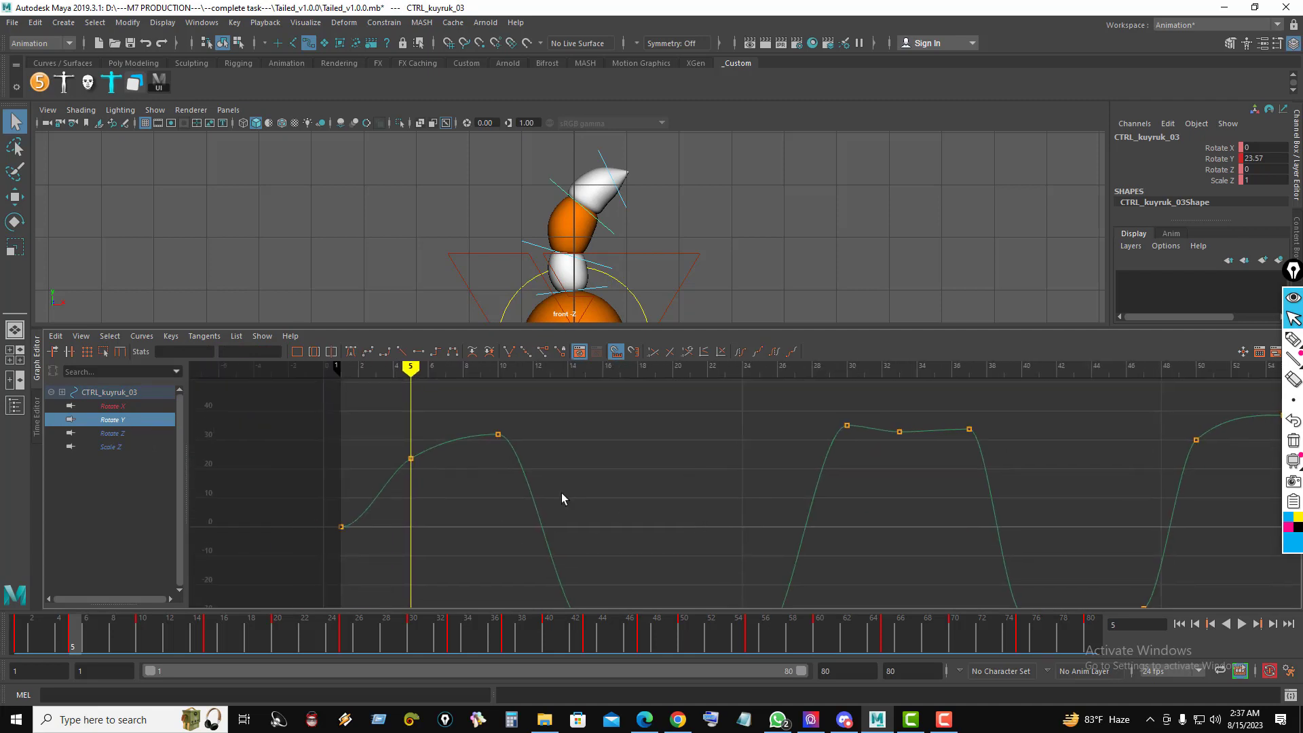
Step: Try clamped tangents on the third tail control's Rotate Y key at frame 10
{"action": "left_click_drag", "start_coordinate": [378, 440], "coordinate": [522, 453]}
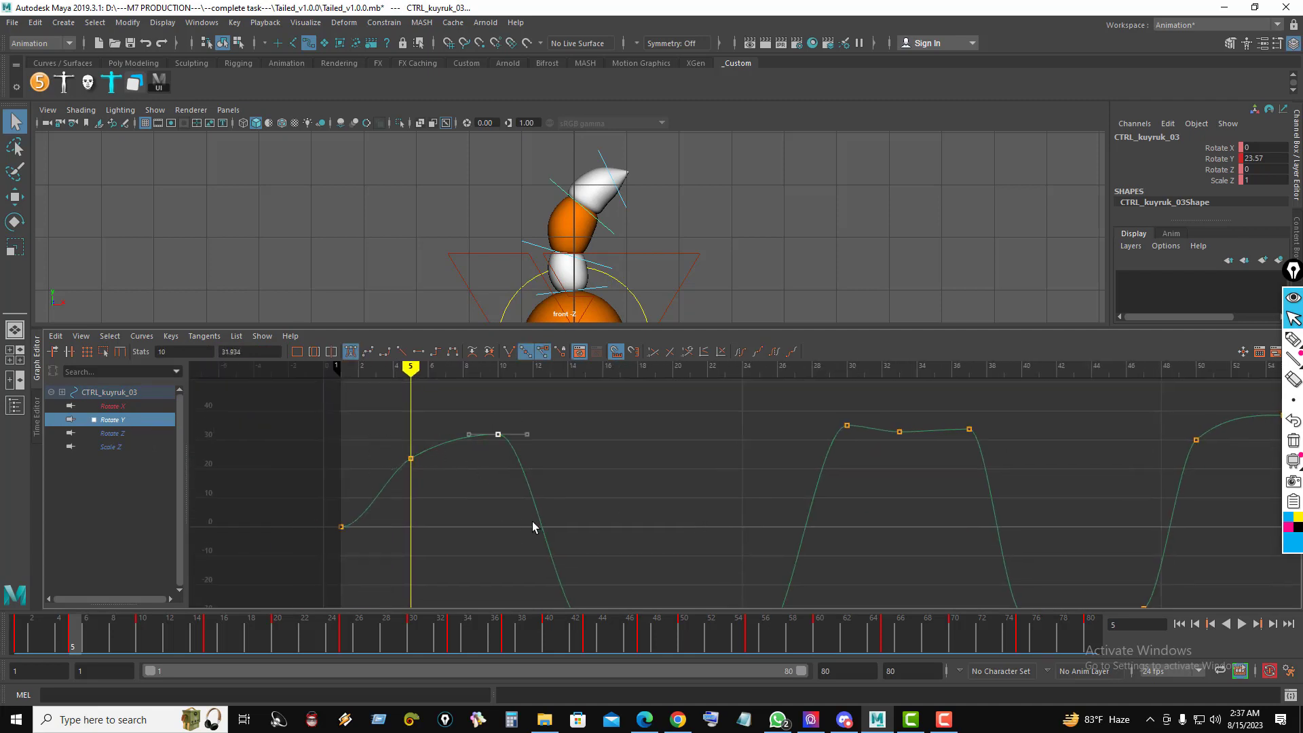
{"action": "middle_click_drag", "start_coordinate": [530, 508], "coordinate": [525, 488], "text": "alt"}
{"action": "key", "text": "ctrl+z"}
Step: Check the third tail control's Rotate Y keys and tangents at frames 5 and 15
{"action": "left_click_drag", "start_coordinate": [464, 459], "coordinate": [426, 410]}
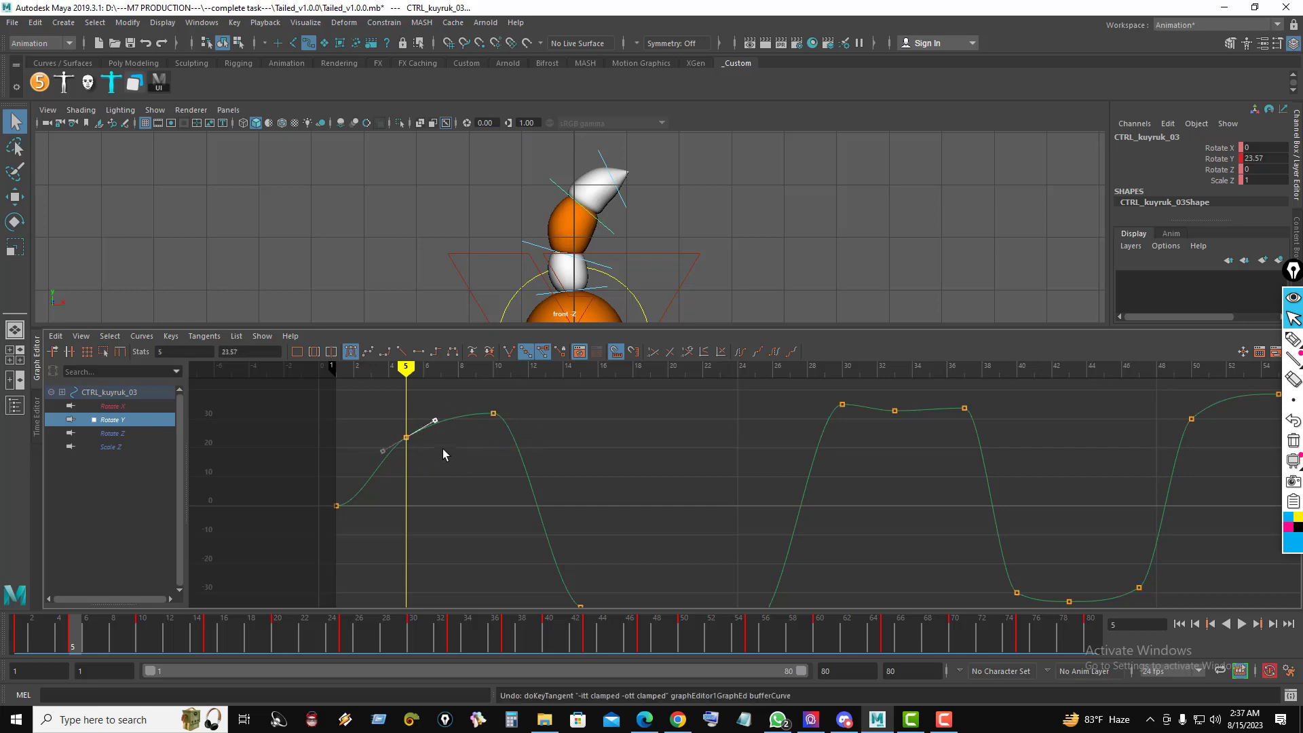
{"action": "middle_click_drag", "start_coordinate": [442, 450], "coordinate": [440, 436]}
{"action": "left_click_drag", "start_coordinate": [586, 471], "coordinate": [557, 529]}
{"action": "middle_click_drag", "start_coordinate": [574, 516], "coordinate": [470, 428], "text": "alt"}
{"action": "left_click_drag", "start_coordinate": [519, 467], "coordinate": [465, 561]}
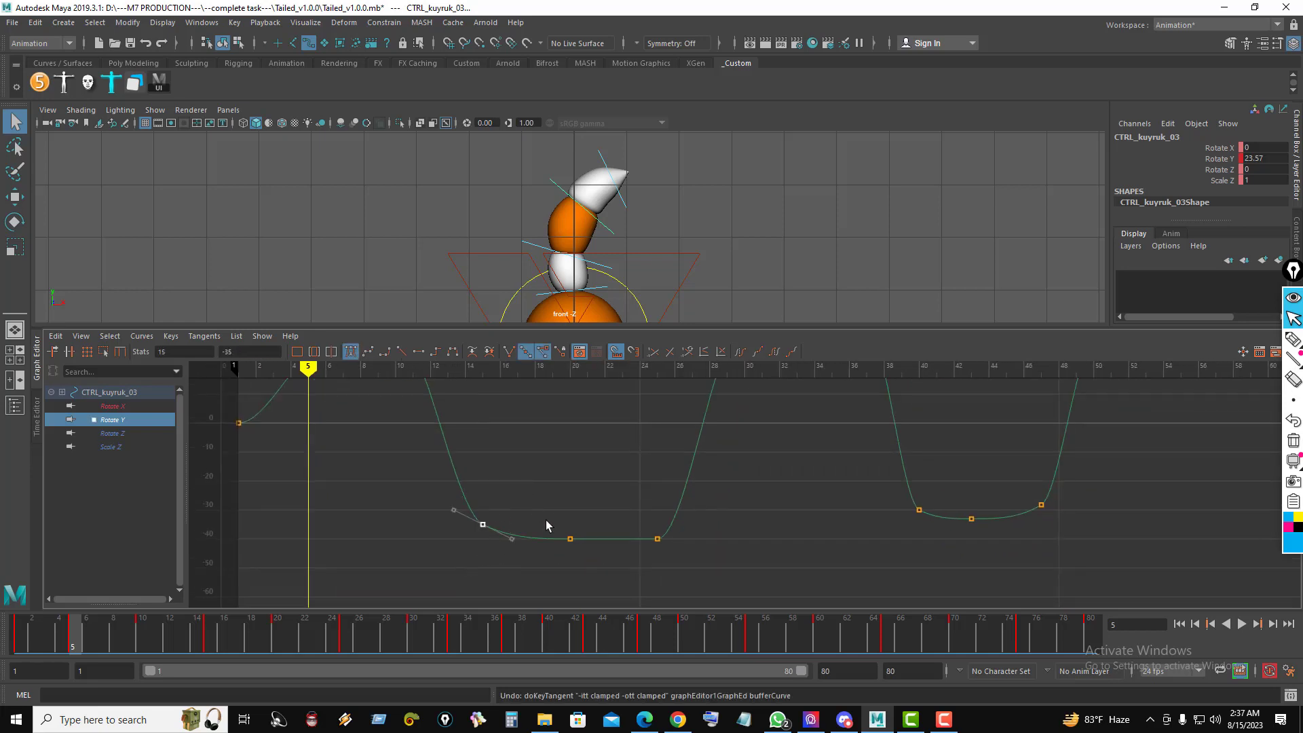
Step: Raise the third tail control's Rotate Y key at frame 25 to about -37, easing out of the first valley
{"action": "scroll", "coordinate": [569, 536], "scroll_direction": "up", "scroll_amount": 3}
{"action": "left_click", "coordinate": [484, 501]}
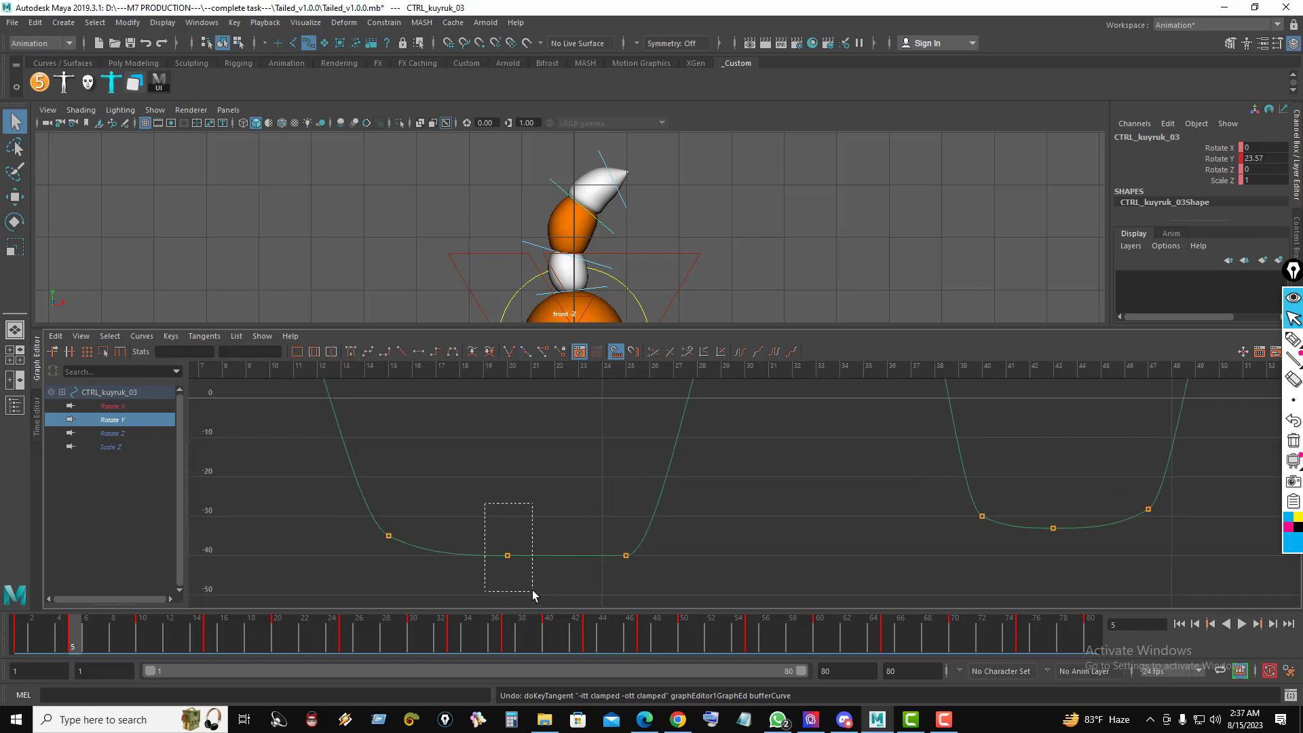
{"action": "left_click_drag", "start_coordinate": [533, 589], "coordinate": [538, 573]}
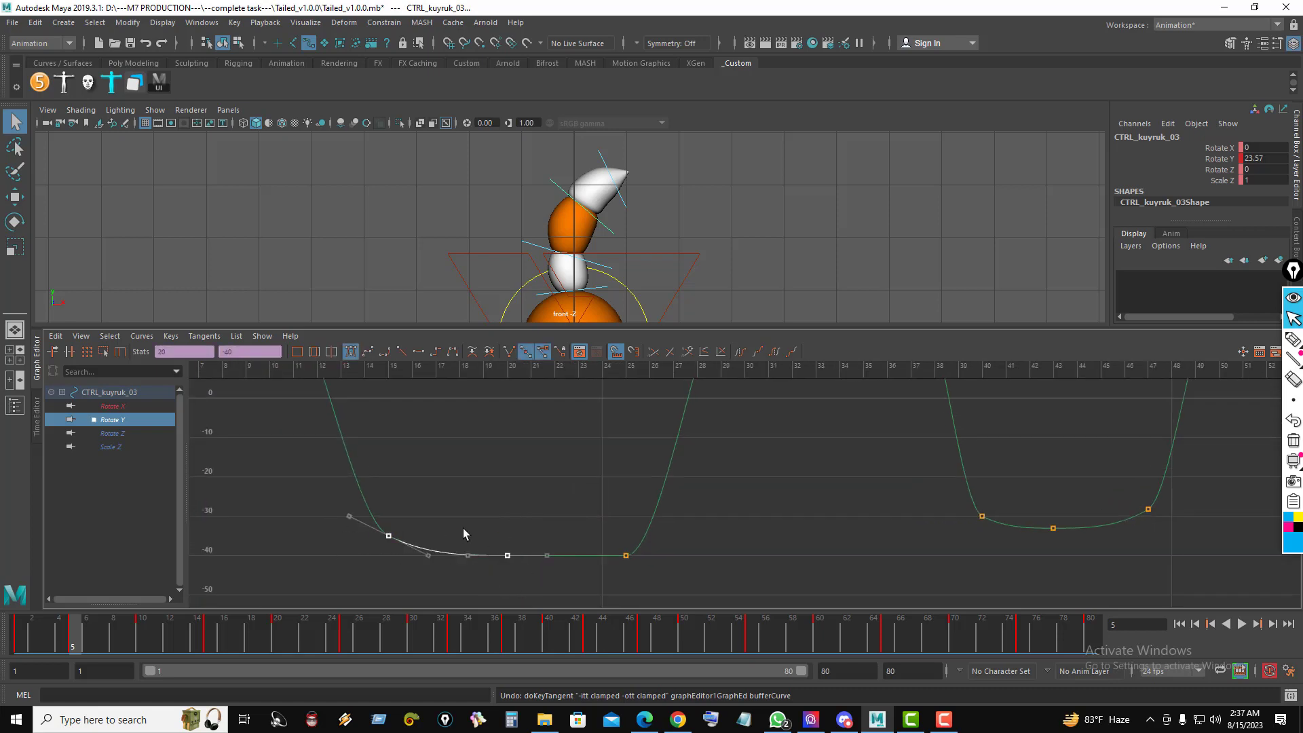
{"action": "middle_click_drag", "start_coordinate": [463, 528], "coordinate": [464, 509], "text": "shift"}
{"action": "key", "text": "ctrl+z"}
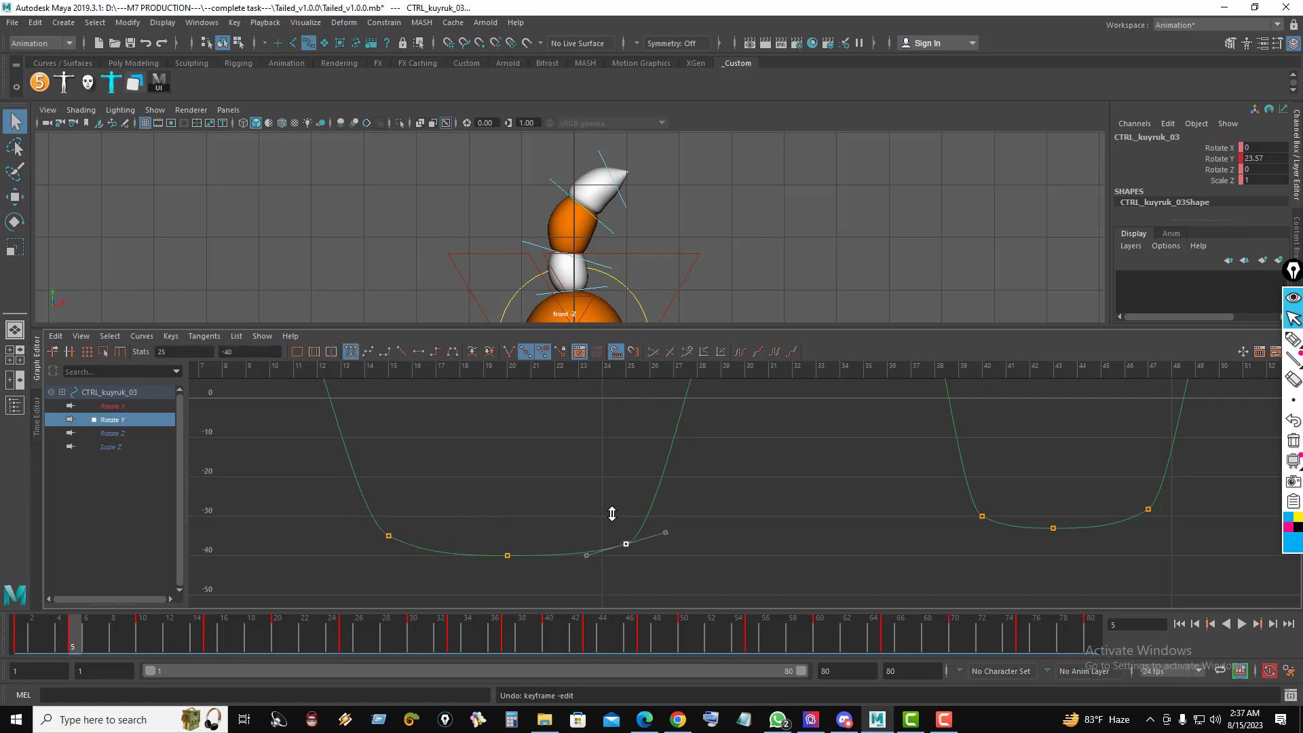
{"action": "key", "text": "a"}
Step: Raise the third tail control's Rotate Y key at frame 33 to about 38, rounding the peak
{"action": "middle_click_drag", "start_coordinate": [618, 560], "coordinate": [598, 571], "text": "alt"}
{"action": "scroll", "coordinate": [584, 499], "scroll_direction": "up", "scroll_amount": 3}
{"action": "left_click_drag", "start_coordinate": [598, 368], "coordinate": [579, 370]}
{"action": "left_click_drag", "start_coordinate": [593, 442], "coordinate": [572, 512]}
{"action": "scroll", "coordinate": [572, 518], "scroll_direction": "up", "scroll_amount": 1}
{"action": "middle_click_drag", "start_coordinate": [551, 471], "coordinate": [551, 462], "text": "shift"}
{"action": "left_click_drag", "start_coordinate": [551, 461], "coordinate": [553, 443]}
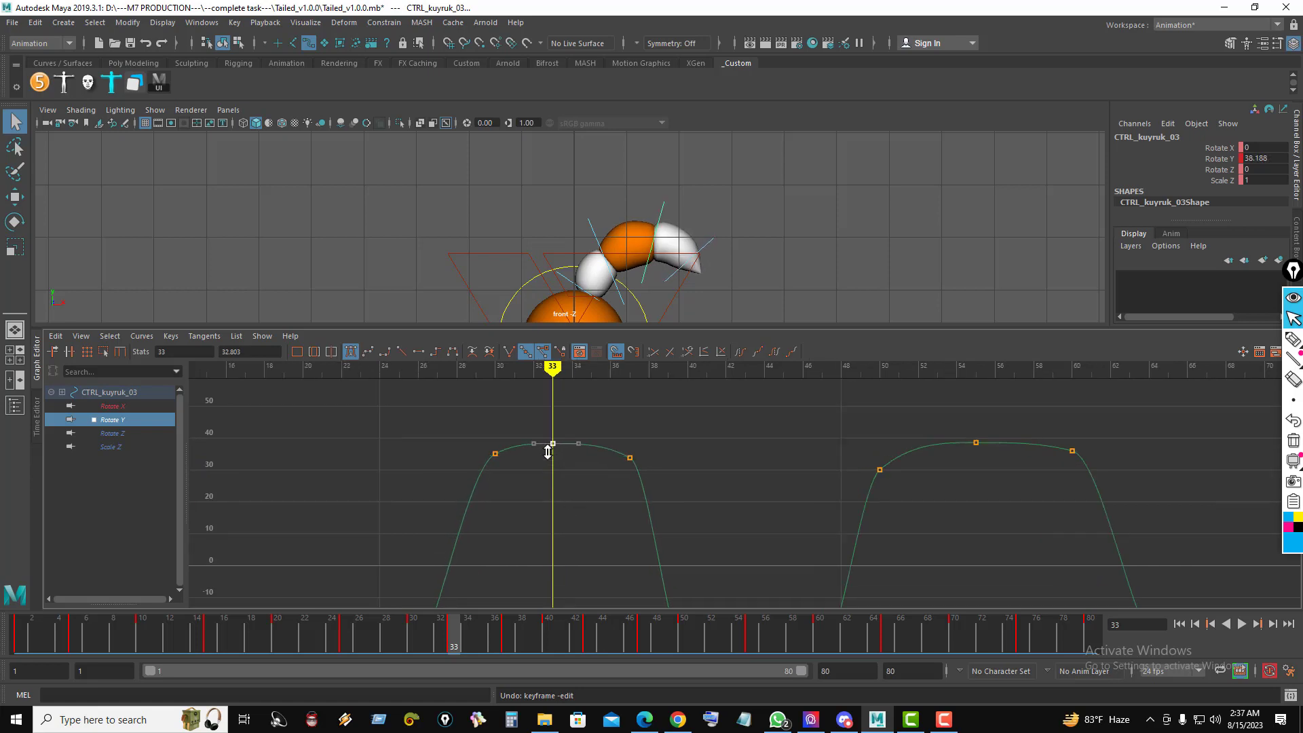
Step: Lower the third tail control's Rotate Y key at frame 43 to about -34
{"action": "left_click", "coordinate": [676, 428]}
{"action": "key", "text": "a"}
{"action": "middle_click_drag", "start_coordinate": [708, 499], "coordinate": [639, 447], "text": "alt"}
{"action": "scroll", "coordinate": [576, 549], "scroll_direction": "up", "scroll_amount": 2}
{"action": "left_click", "coordinate": [532, 368]}
{"action": "scroll", "coordinate": [567, 486], "scroll_direction": "up", "scroll_amount": 3}
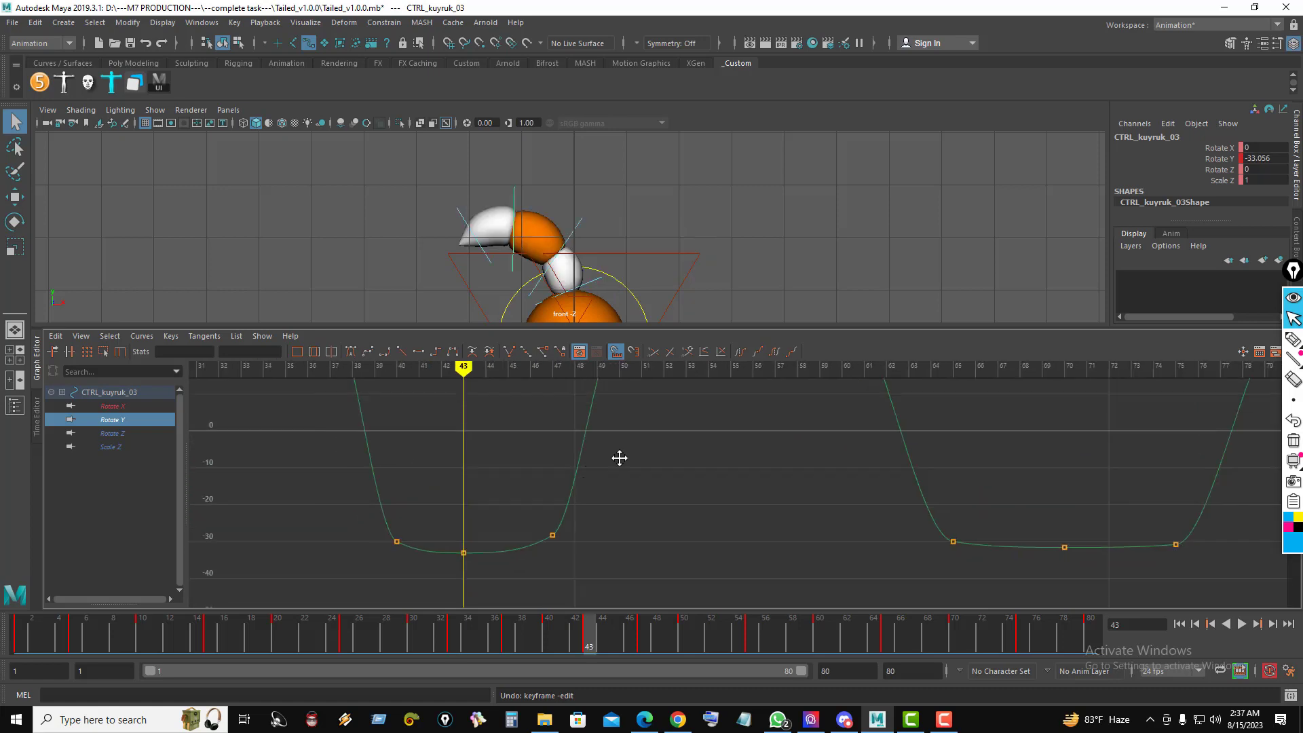
{"action": "left_click_drag", "start_coordinate": [515, 517], "coordinate": [323, 479]}
{"action": "left_click", "coordinate": [598, 549]}
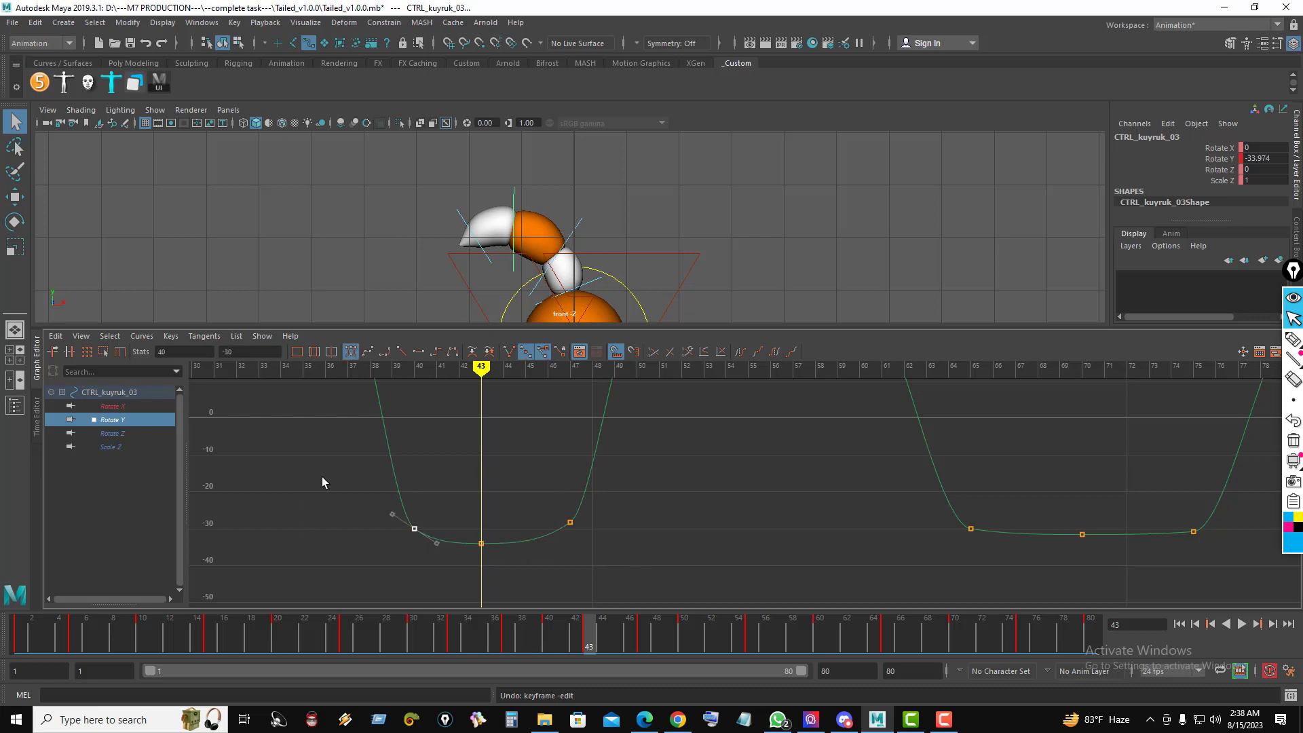
Step: Raise the third tail control's Rotate Y keys at frames 47 and 40 to about -27.5 and -28
{"action": "left_click_drag", "start_coordinate": [630, 551], "coordinate": [225, 467]}
{"action": "left_click", "coordinate": [620, 535]}
{"action": "left_click_drag", "start_coordinate": [589, 539], "coordinate": [563, 491]}
{"action": "middle_click_drag", "start_coordinate": [573, 521], "coordinate": [573, 518], "text": "shift"}
{"action": "left_click_drag", "start_coordinate": [457, 494], "coordinate": [385, 536]}
{"action": "middle_click_drag", "start_coordinate": [384, 524], "coordinate": [384, 516], "text": "shift"}
Step: Check the last peak and valley of the third tail control's Rotate Y curve, including the key at frame 70
{"action": "left_click", "coordinate": [772, 507]}
{"action": "right_click_drag", "start_coordinate": [772, 506], "coordinate": [751, 459], "text": "alt+shift"}
{"action": "scroll", "coordinate": [775, 474], "scroll_direction": "up", "scroll_amount": 3}
{"action": "middle_click_drag", "start_coordinate": [703, 445], "coordinate": [632, 475], "text": "alt"}
{"action": "scroll", "coordinate": [632, 475], "scroll_direction": "up", "scroll_amount": 4}
{"action": "left_click", "coordinate": [818, 560]}
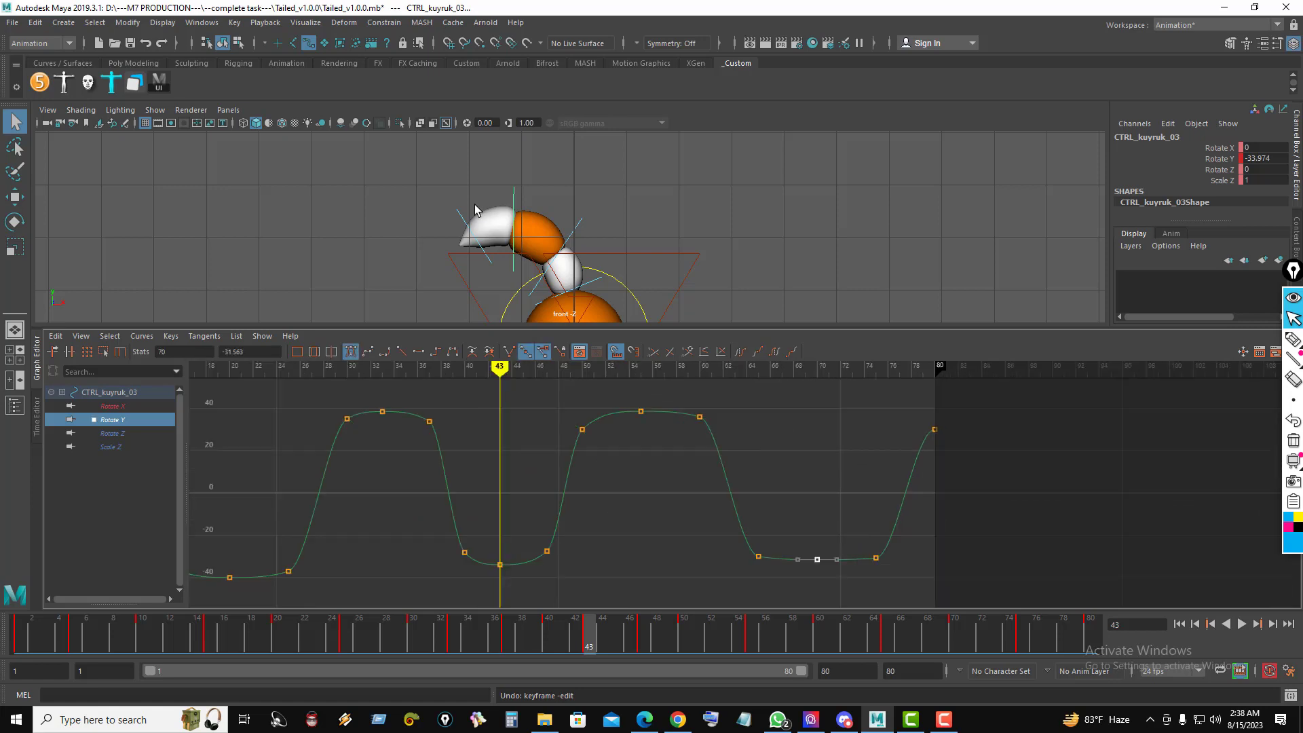
Step: Select the fourth tail control and refine the peak and valley keys of its Rotate Y curve
{"action": "left_click", "coordinate": [476, 209]}
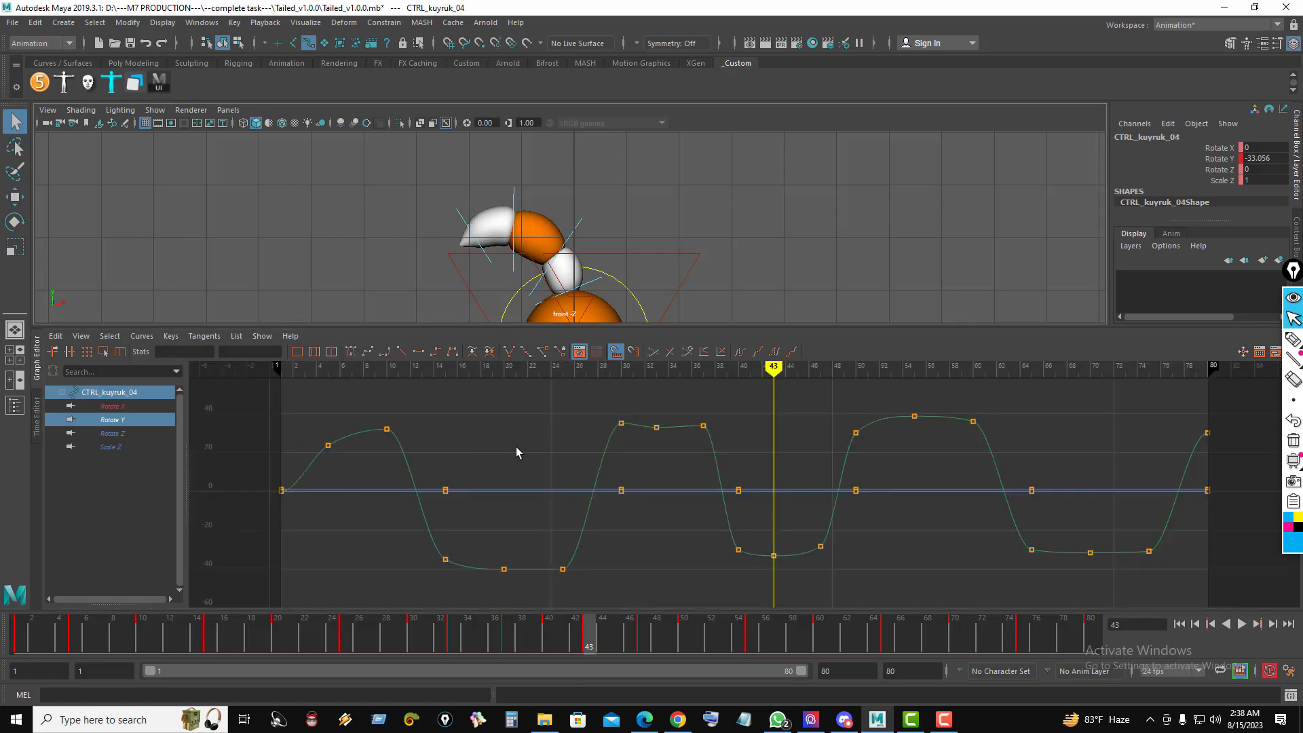
{"action": "middle_click_drag", "start_coordinate": [518, 450], "coordinate": [667, 458], "text": "alt"}
{"action": "left_click", "coordinate": [806, 437]}
{"action": "left_click", "coordinate": [707, 562]}
{"action": "mouse_move", "coordinate": [760, 558]}
{"action": "right_mouse_down", "text": "alt+shift"}
{"action": "mouse_move", "coordinate": [733, 547]}
{"action": "mouse_move", "coordinate": [780, 547]}
{"action": "right_mouse_up", "text": "alt+shift"}
{"action": "middle_click_drag", "start_coordinate": [725, 591], "coordinate": [638, 456], "text": "alt"}
{"action": "left_click", "coordinate": [624, 523]}
{"action": "middle_click_drag", "start_coordinate": [624, 523], "coordinate": [250, 584], "text": "shift"}
{"action": "left_click", "coordinate": [625, 541]}
{"action": "right_click_drag", "start_coordinate": [762, 547], "coordinate": [841, 523], "text": "alt+shift"}
{"action": "middle_click_drag", "start_coordinate": [842, 522], "coordinate": [767, 553], "text": "alt"}
Step: Play back the tail animation and return to frame 1
{"action": "key", "text": "alt+v"}
{"action": "left_click_drag", "start_coordinate": [346, 674], "coordinate": [18, 648]}
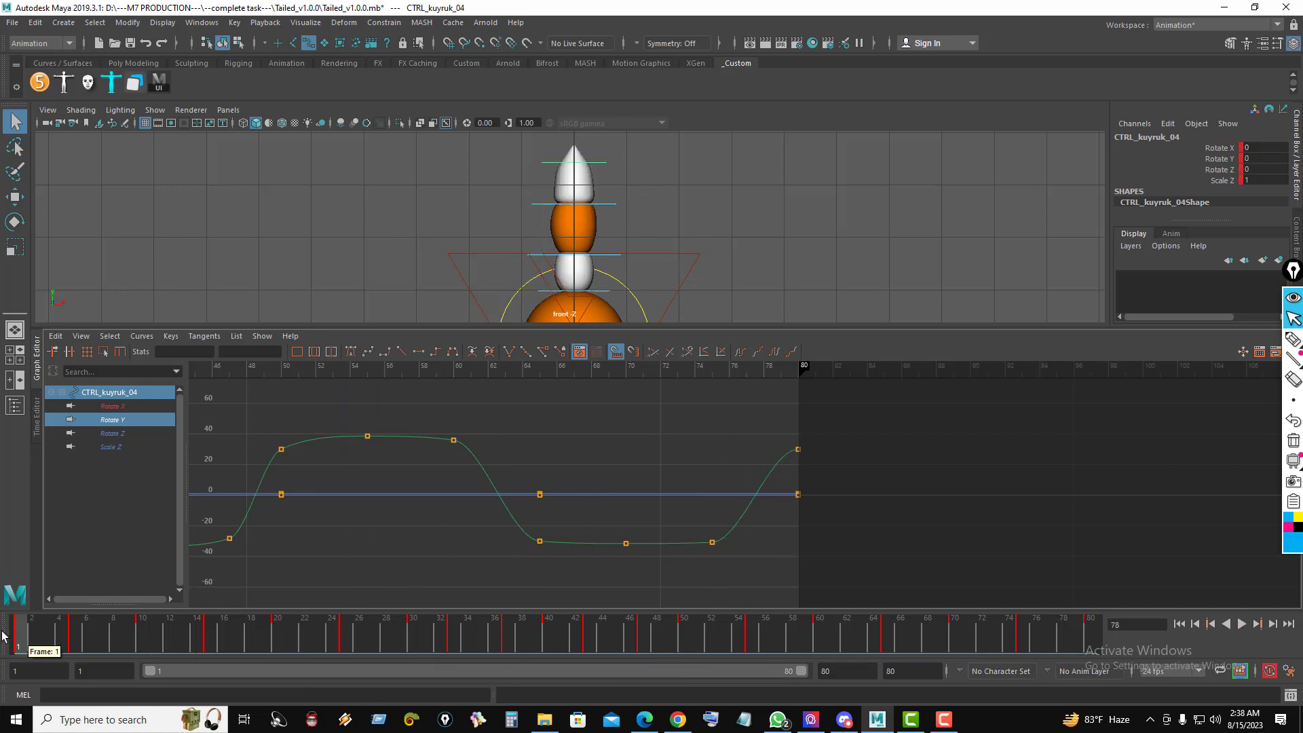
{"action": "scroll", "coordinate": [656, 433], "scroll_direction": "down", "scroll_amount": 2}
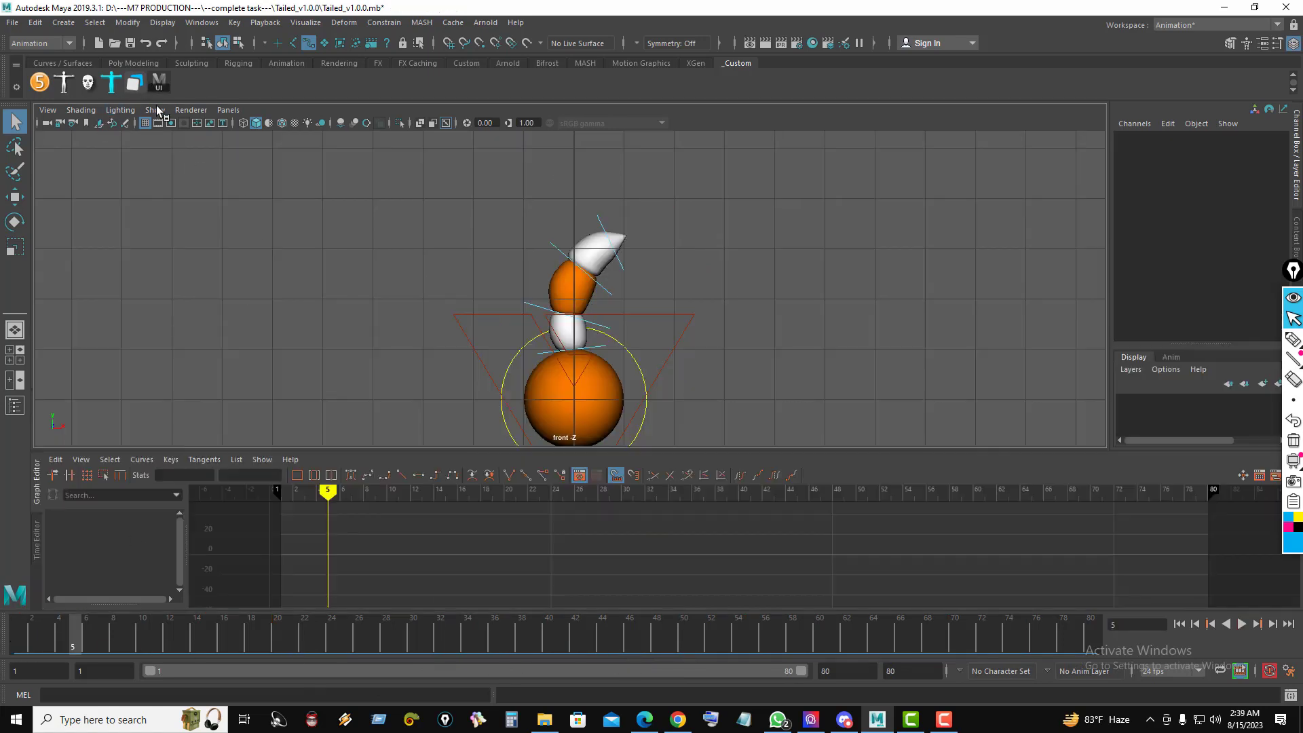
Step: Hide the NURBS curves in the front view and play back the animation
{"action": "left_click", "coordinate": [157, 111]}
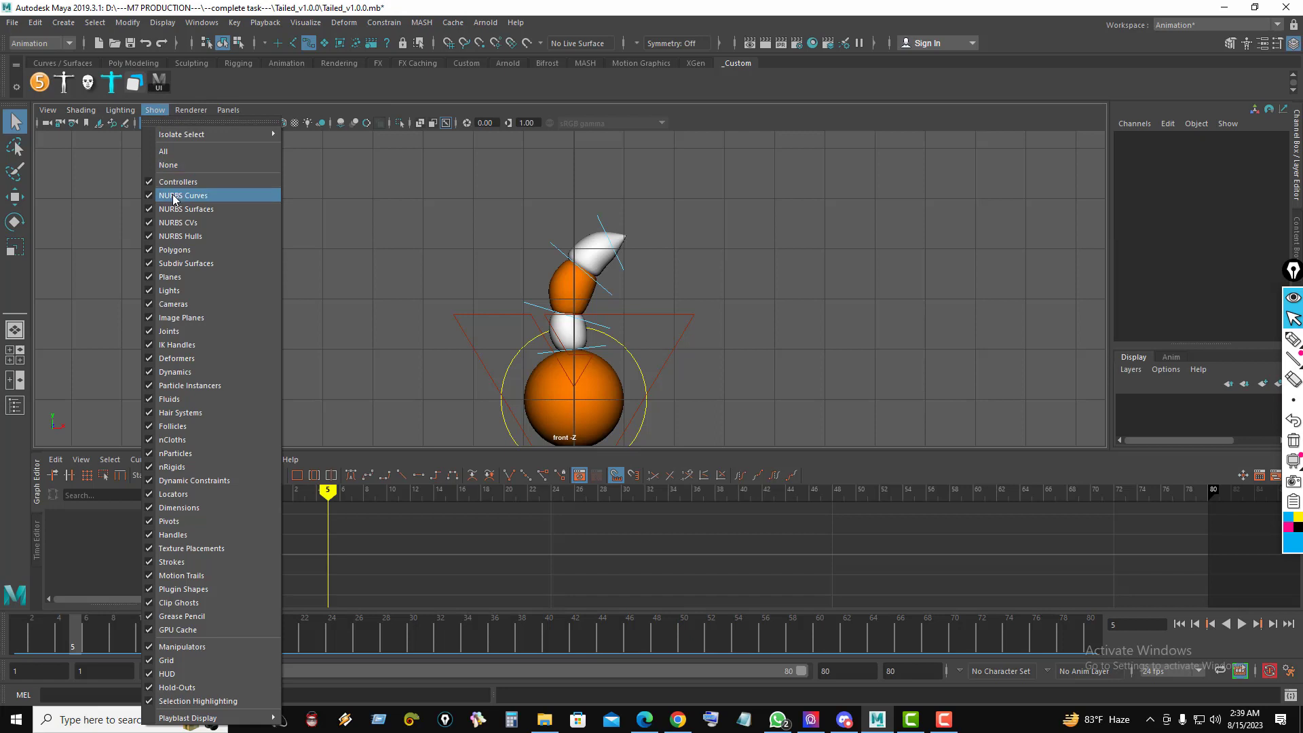
{"action": "left_click", "coordinate": [183, 196]}
{"action": "left_click", "coordinate": [1241, 623]}
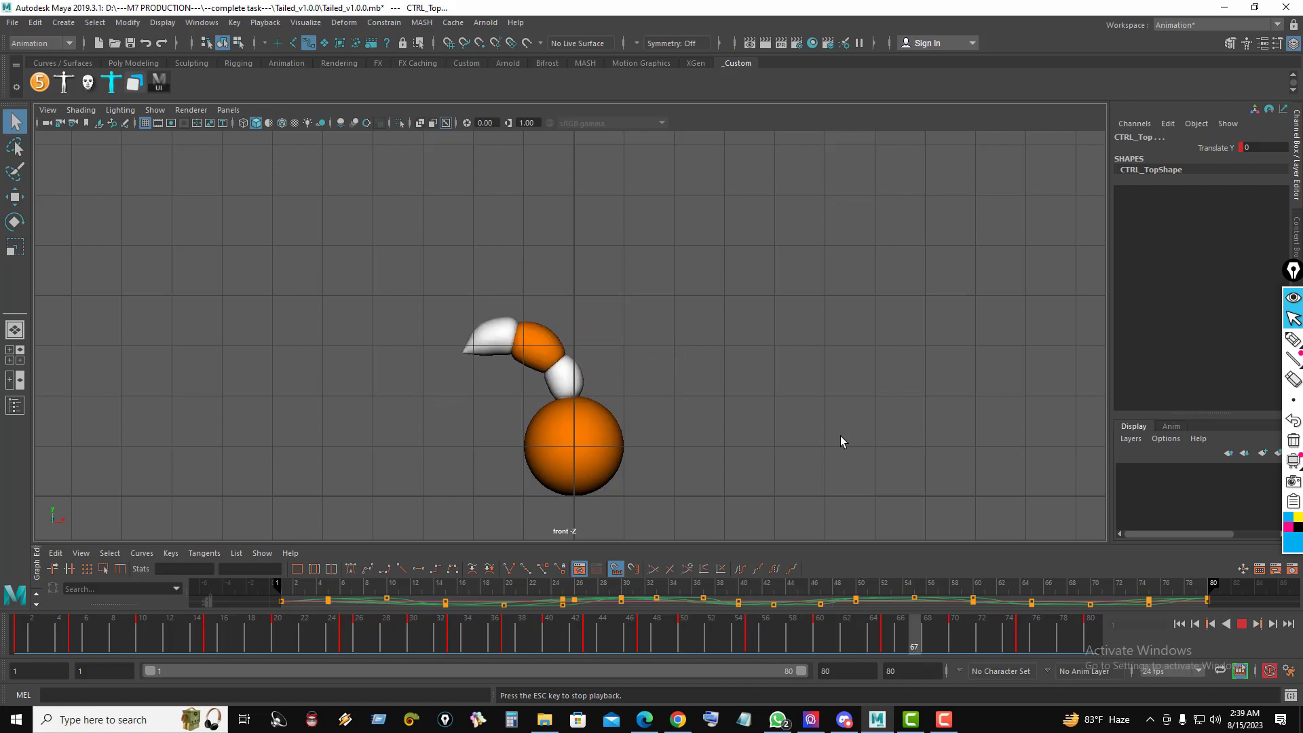
Step: Show the NURBS curves again and switch to the perspective view
{"action": "left_click", "coordinate": [157, 111]}
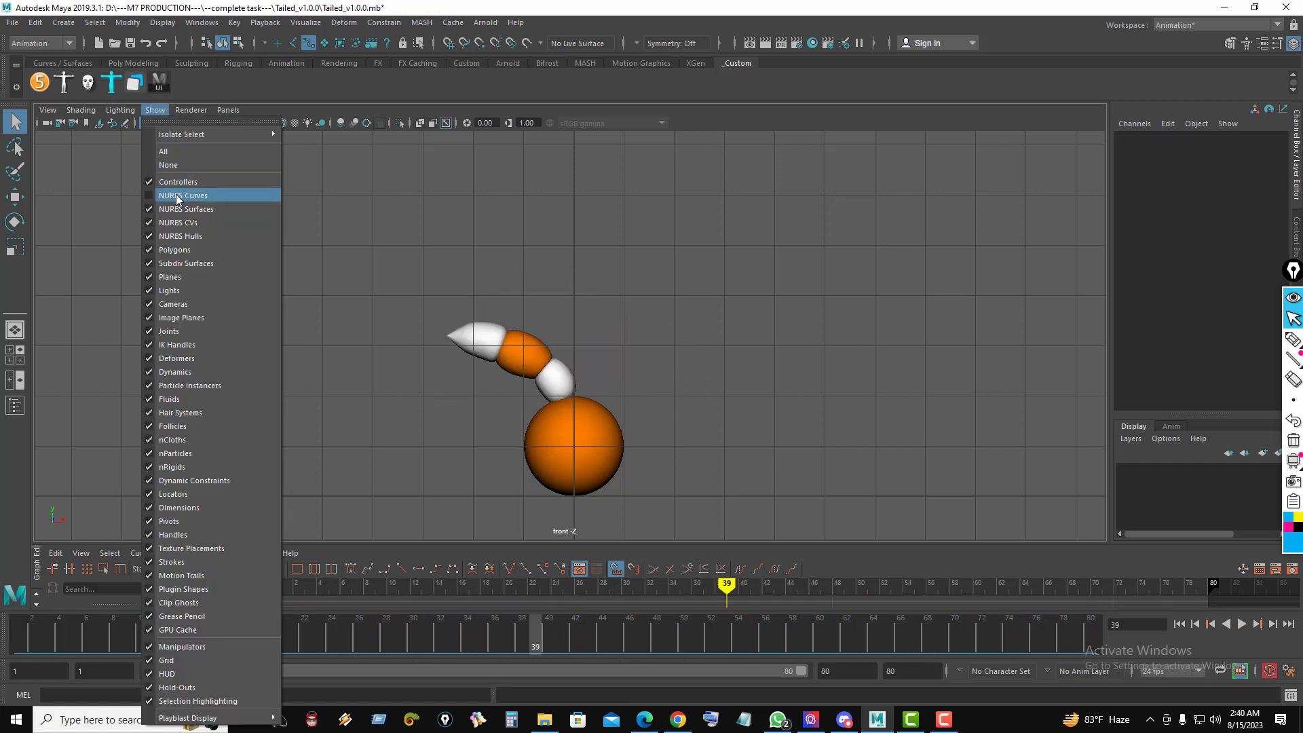
{"action": "left_click", "coordinate": [176, 195]}
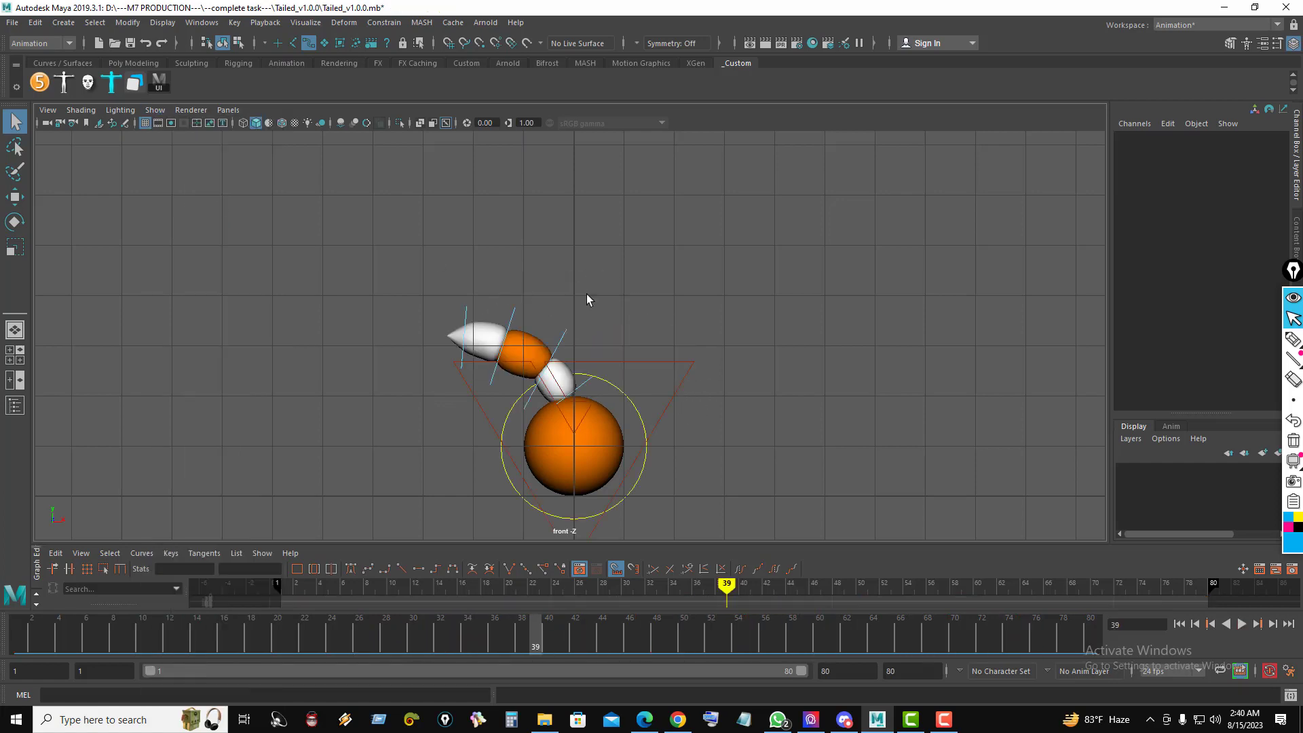
{"action": "key", "text": "space"}
{"action": "left_click_drag", "start_coordinate": [659, 293], "coordinate": [664, 258]}
{"action": "scroll", "coordinate": [729, 338], "scroll_direction": "down", "scroll_amount": 2}
{"action": "left_click_drag", "start_coordinate": [729, 338], "coordinate": [587, 315], "text": "alt"}
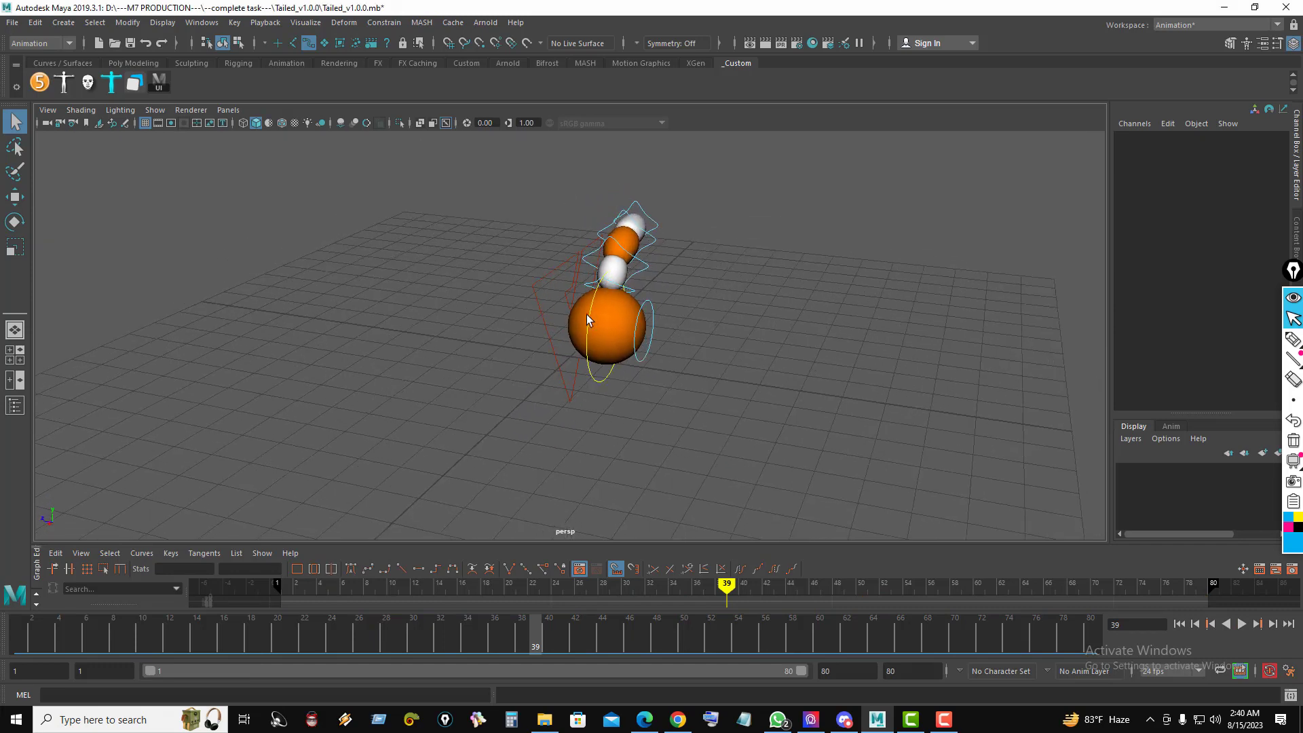
Step: Set the root control's Rotate X and Translate Y to 0
{"action": "left_click_drag", "start_coordinate": [477, 321], "coordinate": [478, 321]}
{"action": "type", "text": "0"}
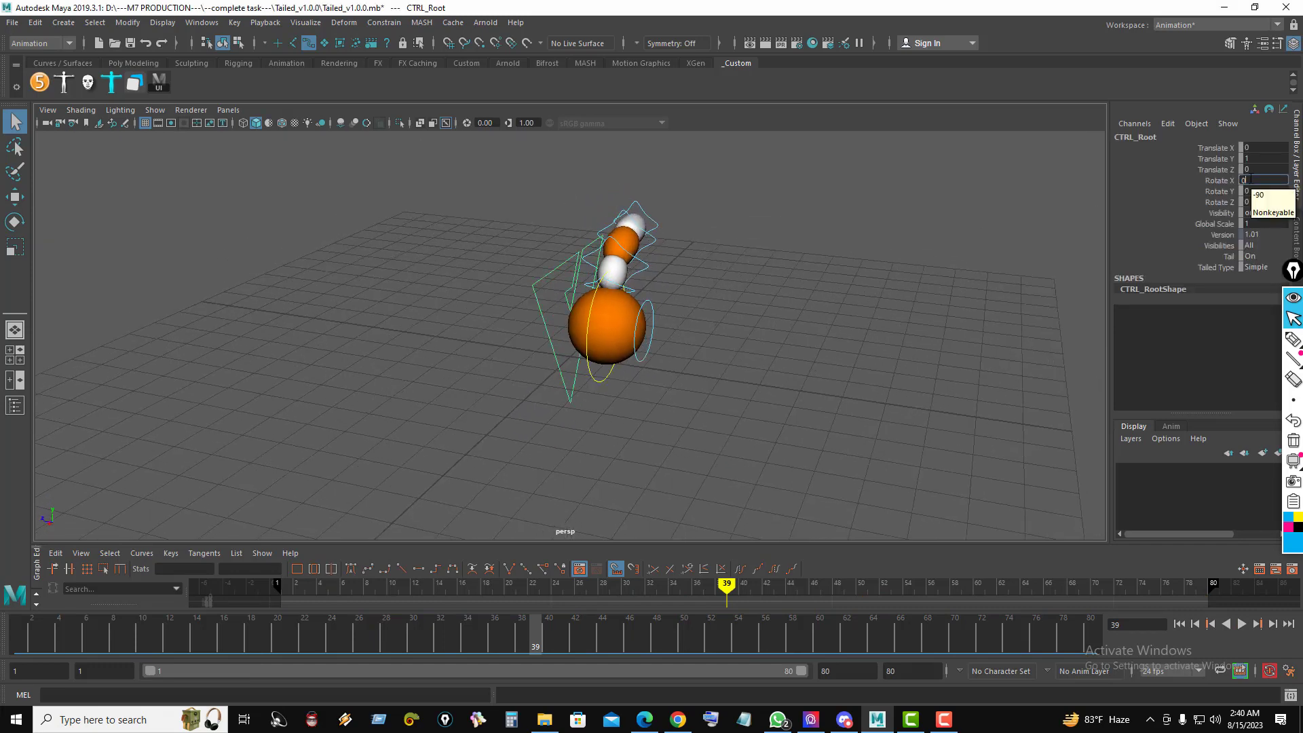
{"action": "key", "text": "Return"}
{"action": "left_click", "coordinate": [1265, 160]}
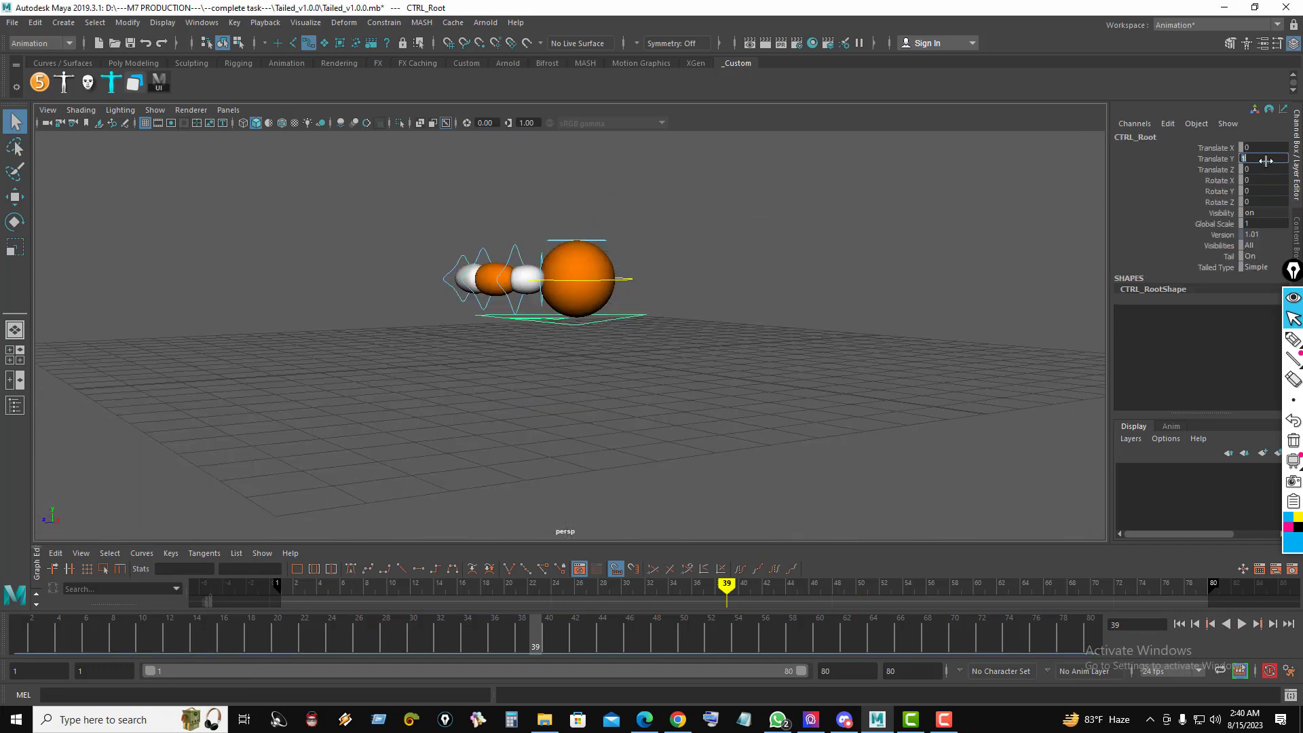
{"action": "type", "text": "0"}
{"action": "key", "text": "Return"}
{"action": "mouse_move", "coordinate": [719, 330]}
{"action": "left_mouse_down", "text": "alt"}
{"action": "mouse_move", "coordinate": [703, 343]}
{"action": "mouse_move", "coordinate": [715, 329]}
{"action": "left_mouse_up", "text": "alt"}
{"action": "left_click", "coordinate": [715, 329]}
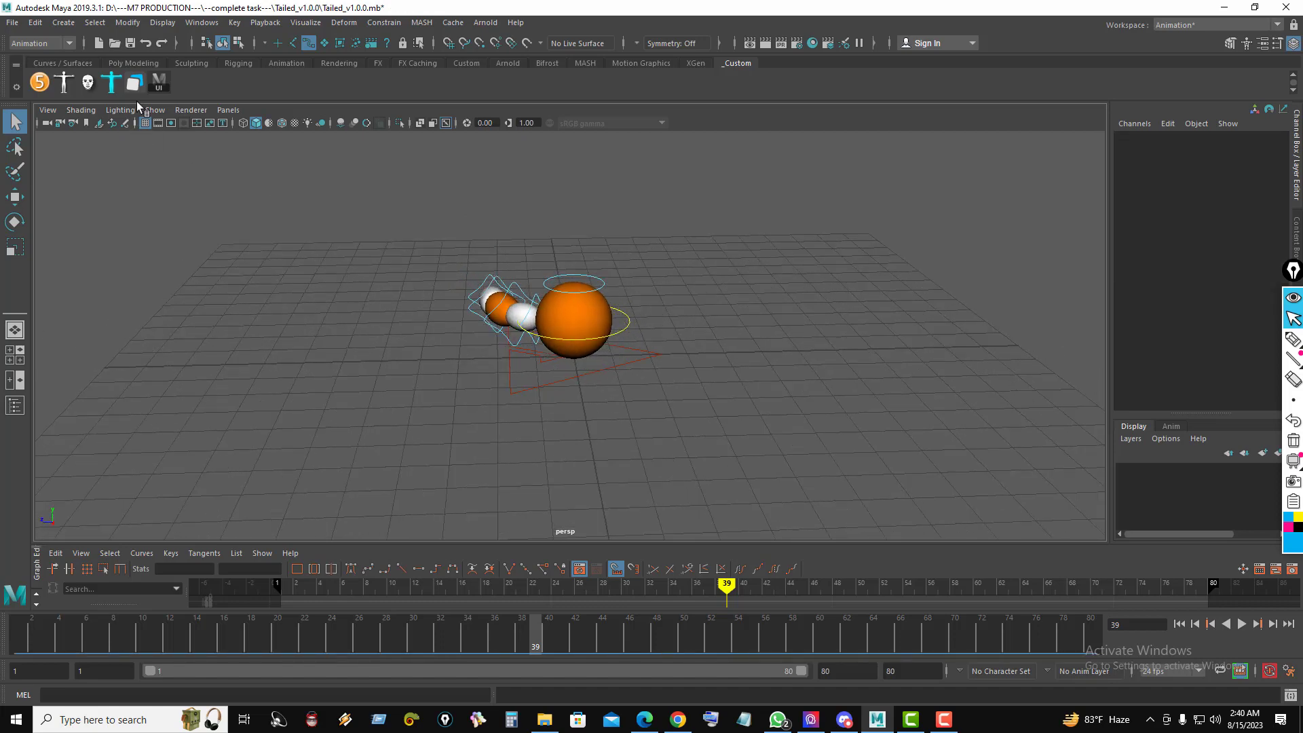
Step: Create a polygon plane as the floor and scale it uniformly to about 27.9
{"action": "left_click", "coordinate": [134, 63]}
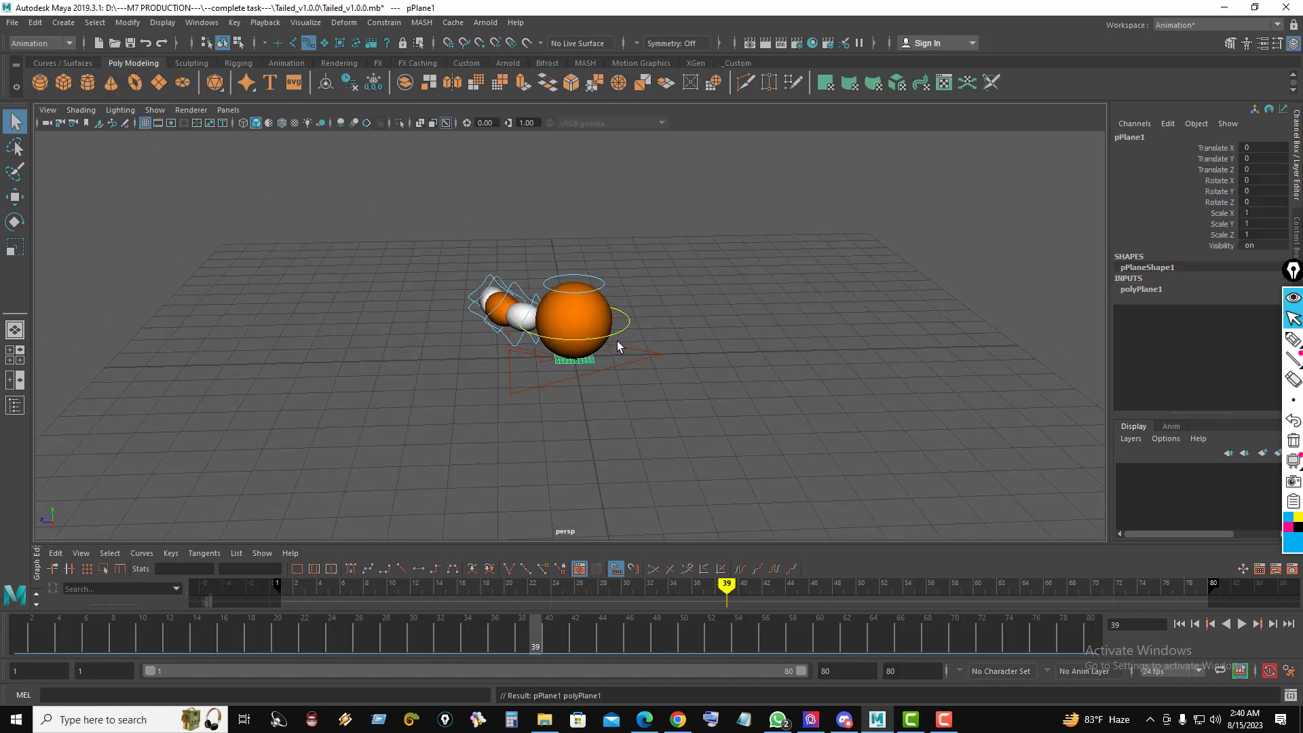
{"action": "key", "text": "r"}
{"action": "middle_click_drag", "start_coordinate": [610, 361], "coordinate": [831, 406]}
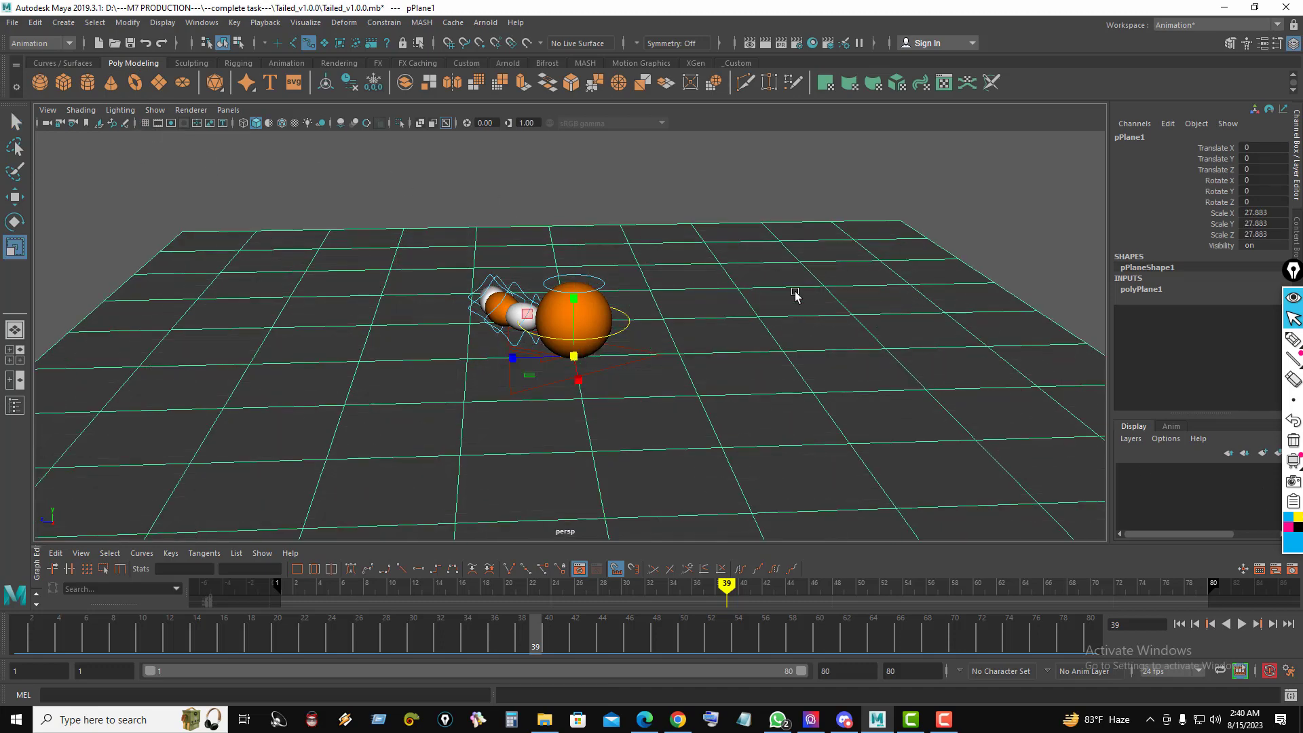
{"action": "left_click", "coordinate": [844, 212]}
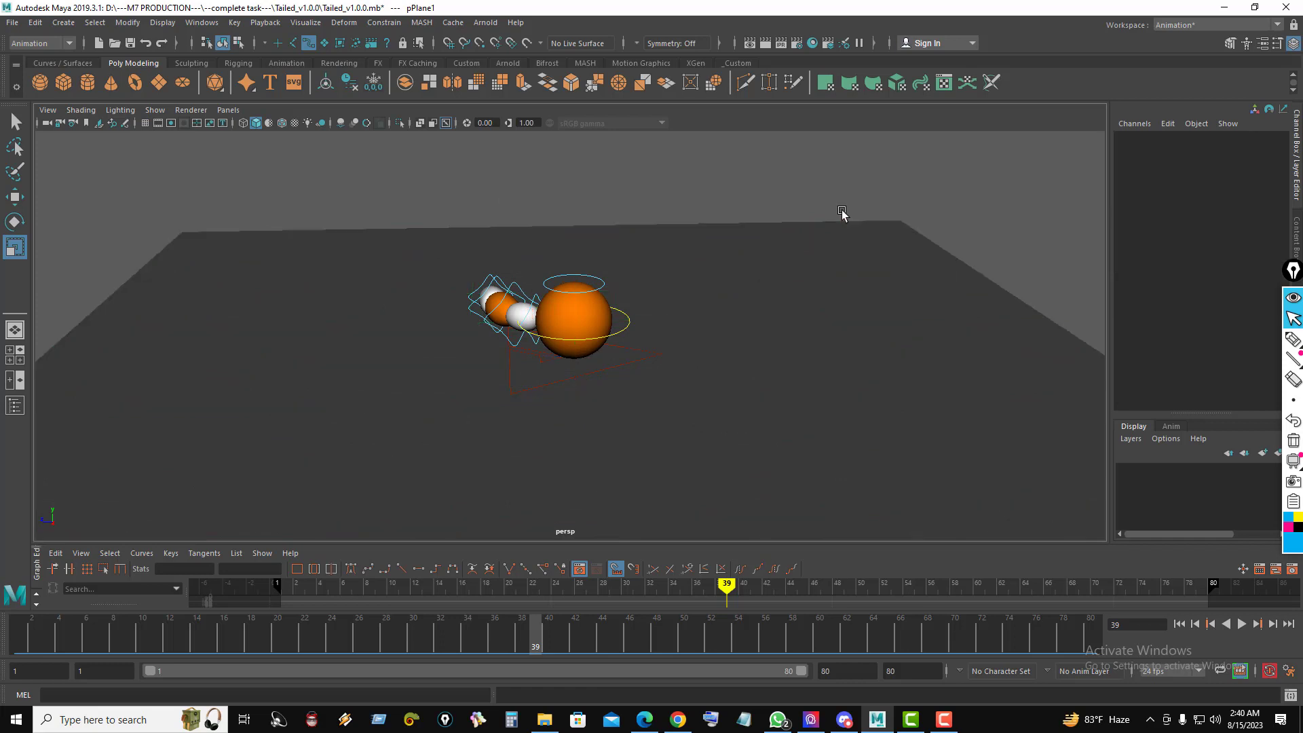
Step: Set the main control's Rotate X to -45 at frame 1 so the tail tilts upward
{"action": "scroll", "coordinate": [823, 365], "scroll_direction": "up", "scroll_amount": 3}
{"action": "left_click_drag", "start_coordinate": [838, 367], "coordinate": [817, 367], "text": "alt"}
{"action": "left_click_drag", "start_coordinate": [665, 392], "coordinate": [625, 386]}
{"action": "key", "text": "w"}
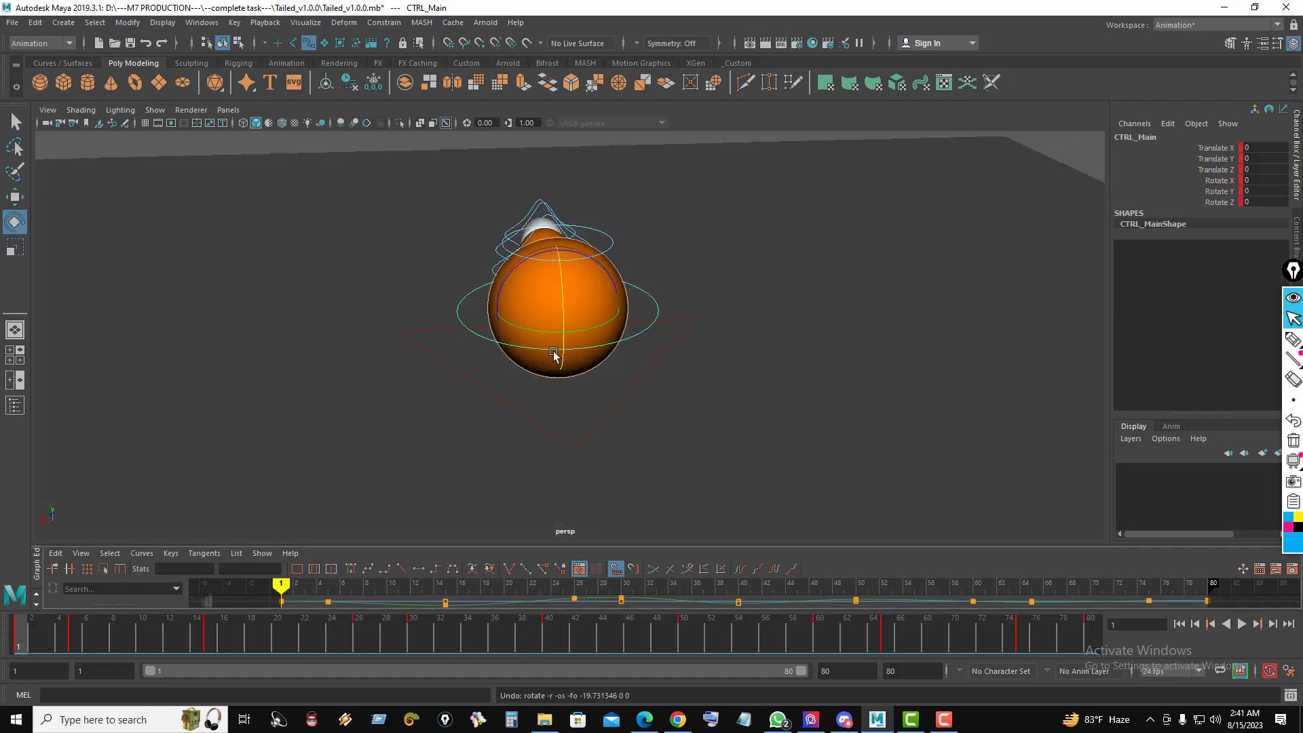
{"action": "left_click_drag", "start_coordinate": [564, 308], "coordinate": [564, 334]}
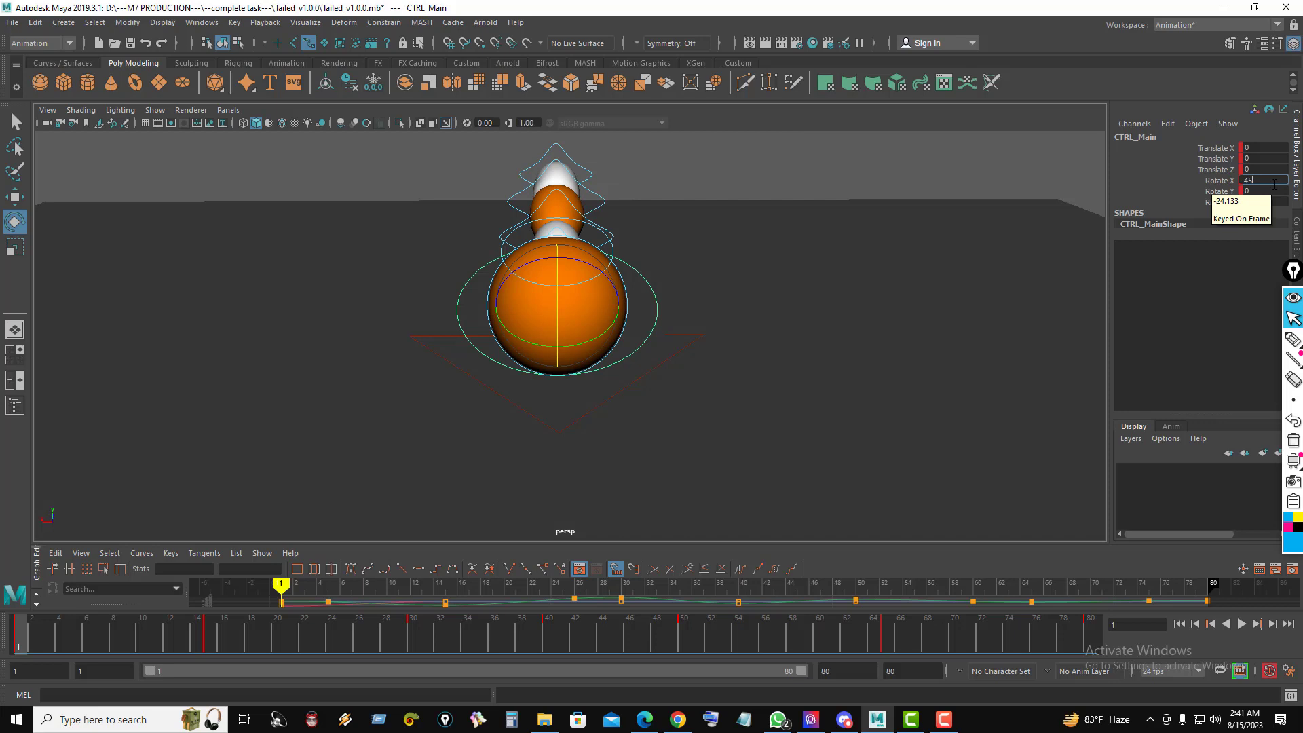
{"action": "left_click", "coordinate": [1266, 181]}
{"action": "type", "text": "-45"}
{"action": "key", "text": "Return"}
{"action": "right_click_drag", "start_coordinate": [729, 381], "coordinate": [639, 387], "text": "alt"}
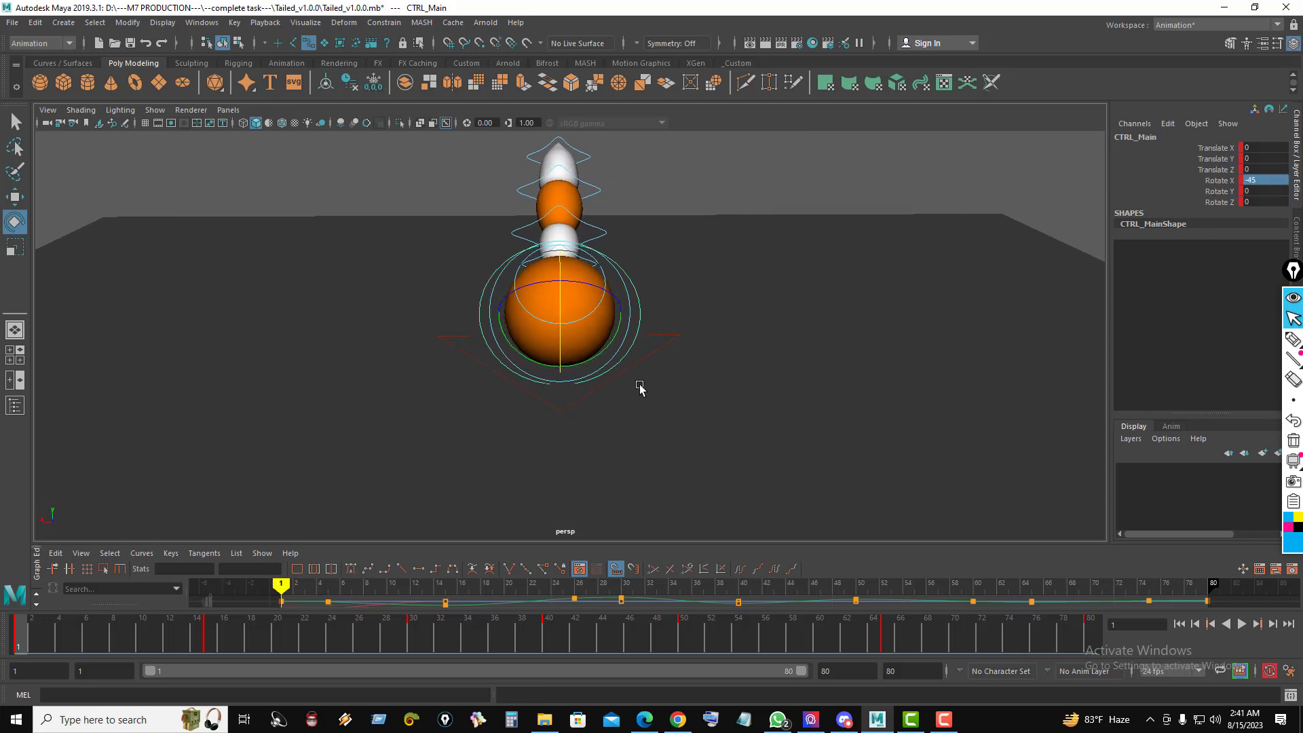
Step: Set the main control's Rotate X to -45 at frame 80
{"action": "left_click", "coordinate": [1098, 619]}
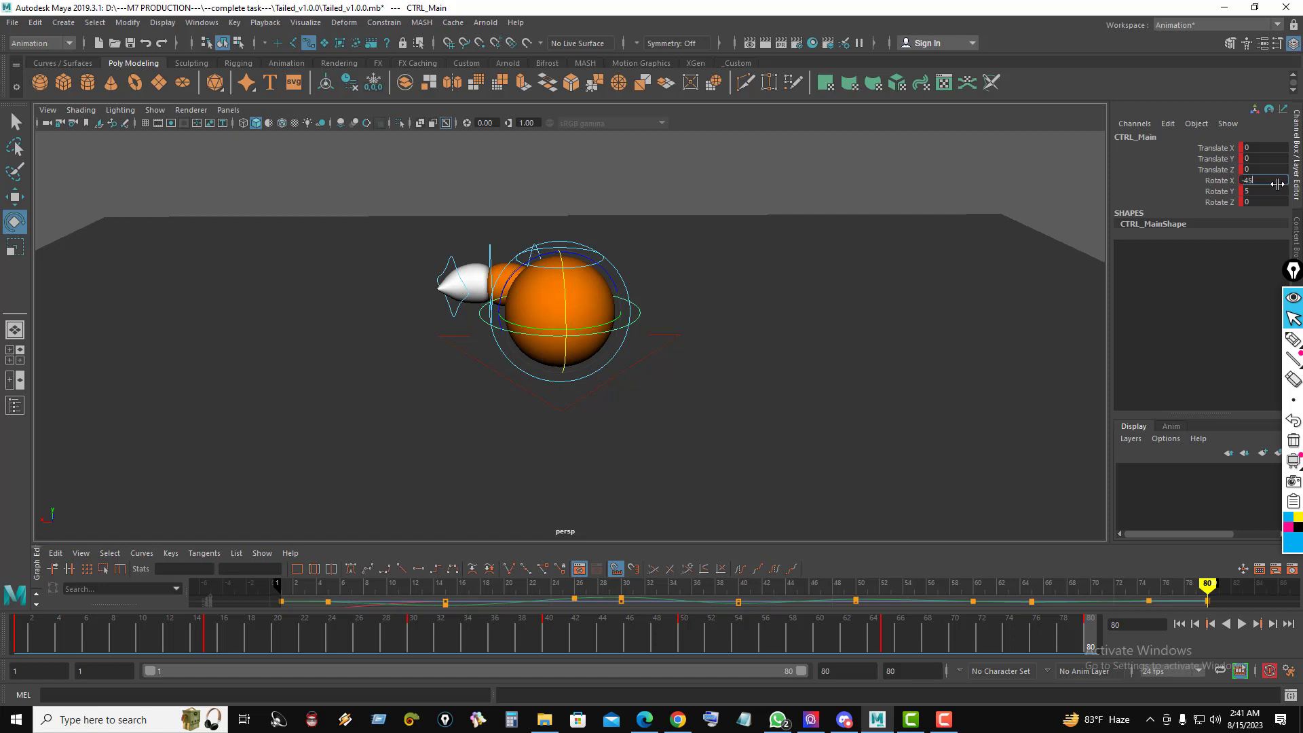
{"action": "left_click", "coordinate": [1278, 184]}
{"action": "type", "text": "-45"}
{"action": "key", "text": "Return"}
Step: Delete all the main control's Rotate X keys between frames 1 and 80
{"action": "left_click_drag", "start_coordinate": [747, 543], "coordinate": [747, 338]}
{"action": "scroll", "coordinate": [742, 518], "scroll_direction": "down", "scroll_amount": 2}
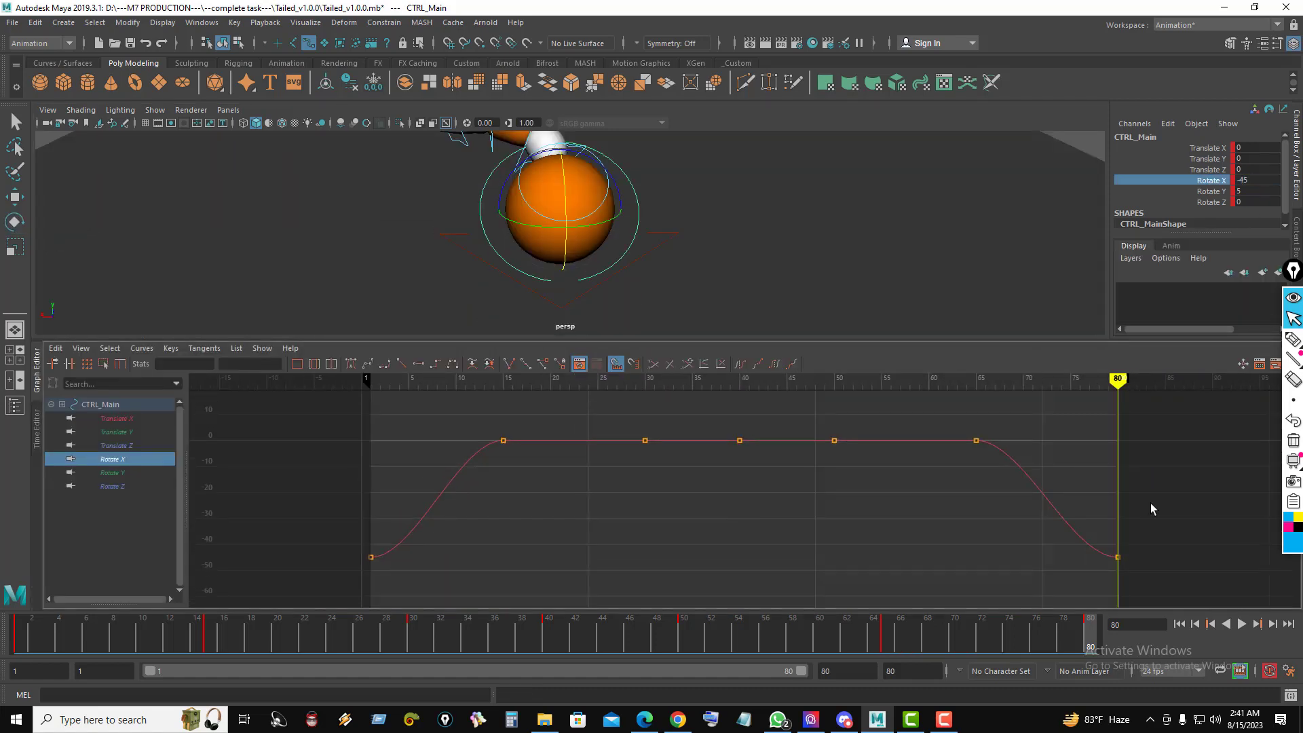
{"action": "left_click_drag", "start_coordinate": [465, 416], "coordinate": [1024, 482]}
{"action": "key", "text": "Delete"}
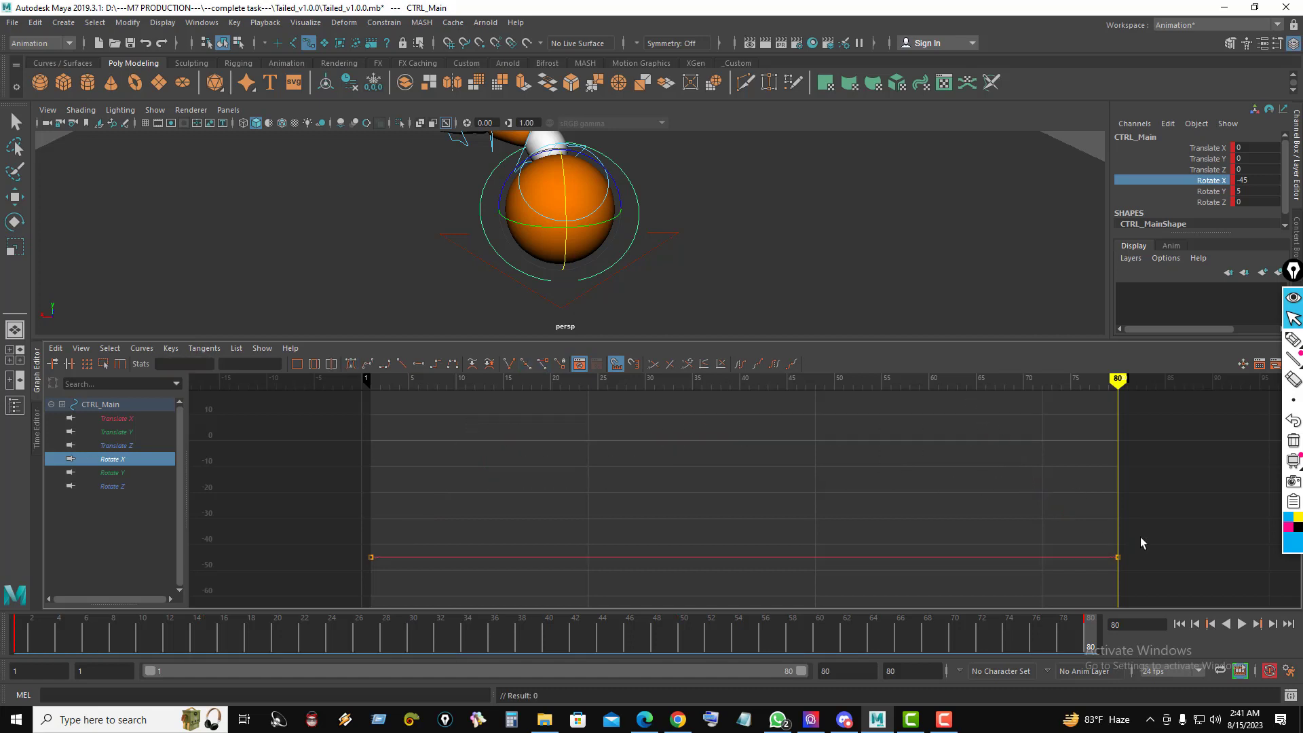
Step: Apply linear tangents to the main control's Rotate X keys at frames 1 and 80
{"action": "left_click_drag", "start_coordinate": [1156, 533], "coordinate": [344, 569]}
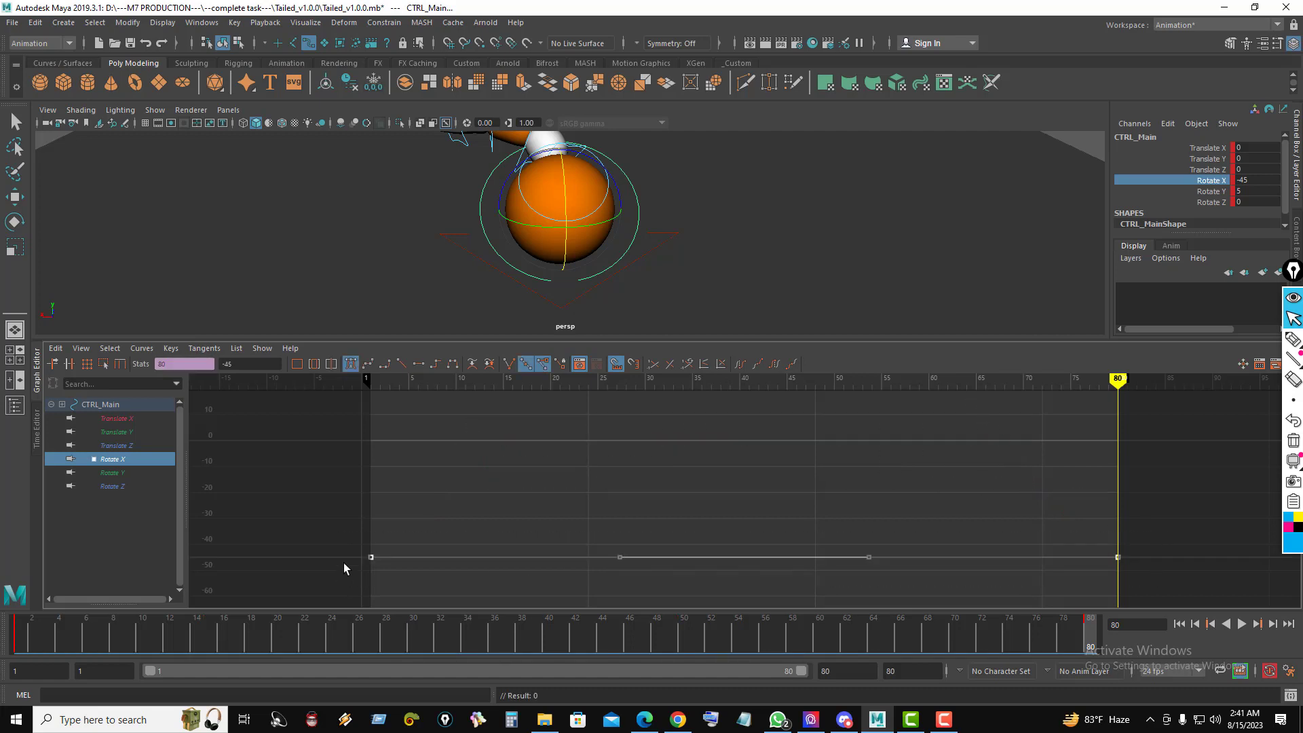
{"action": "left_click", "coordinate": [402, 363]}
{"action": "left_click_drag", "start_coordinate": [997, 343], "coordinate": [1003, 546]}
Step: Return to frame 1, hide the NURBS curves in the perspective view and clear the selection
{"action": "left_click", "coordinate": [16, 635]}
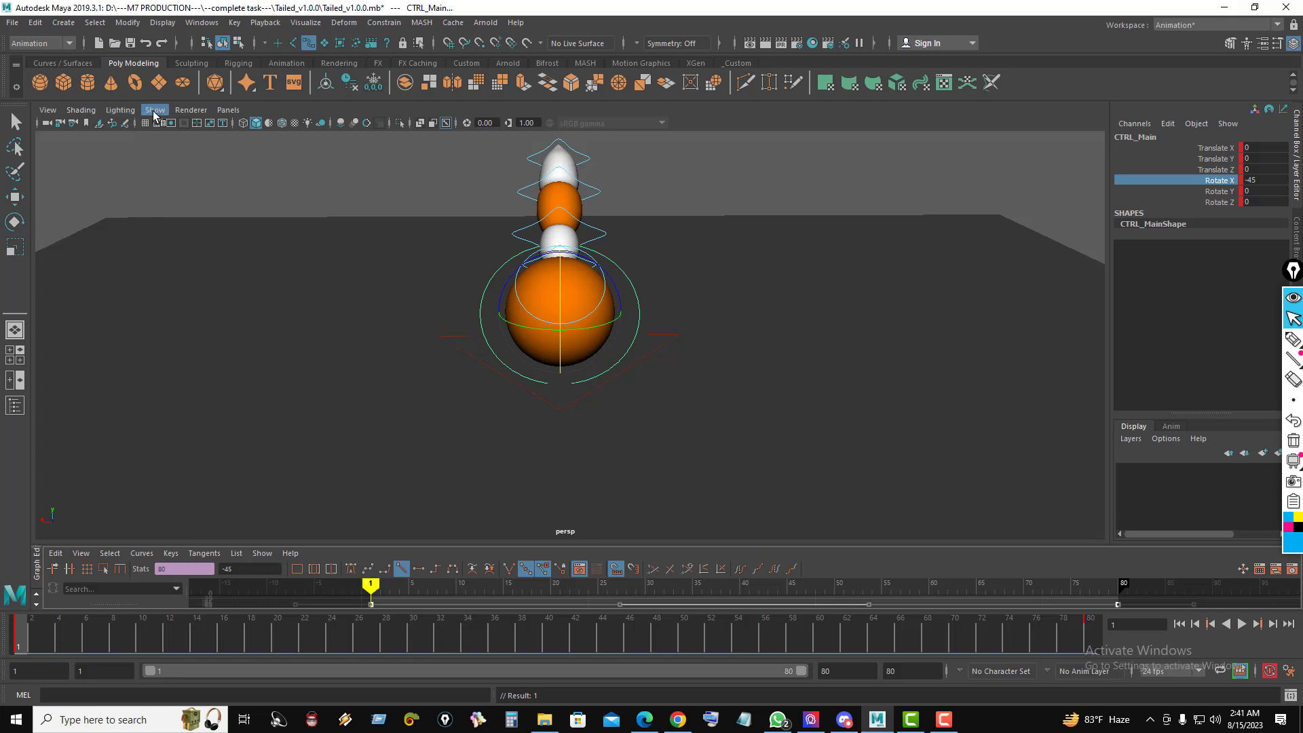
{"action": "left_click", "coordinate": [155, 111]}
{"action": "left_click", "coordinate": [197, 195]}
{"action": "left_click", "coordinate": [399, 218]}
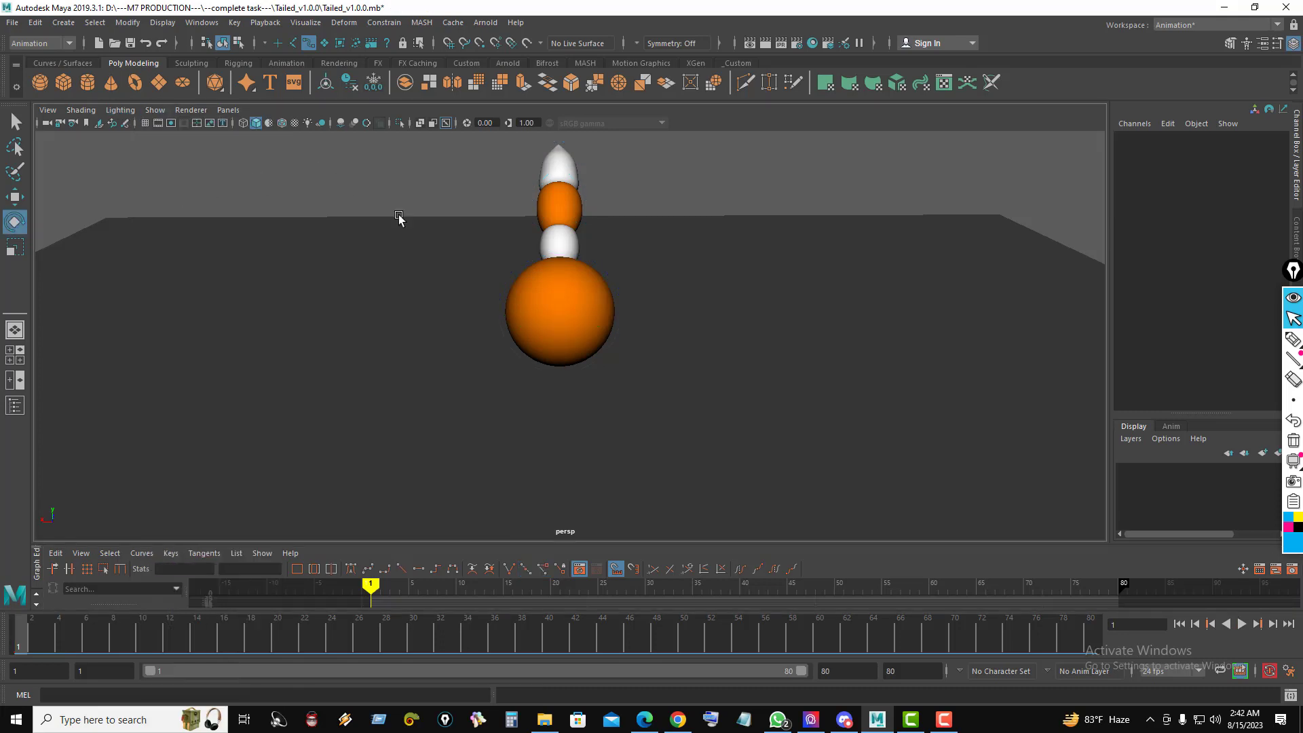
Step: Play back the finished tail animation in the perspective view to review its motion
{"action": "right_click_drag", "start_coordinate": [724, 361], "coordinate": [601, 367], "text": "alt"}
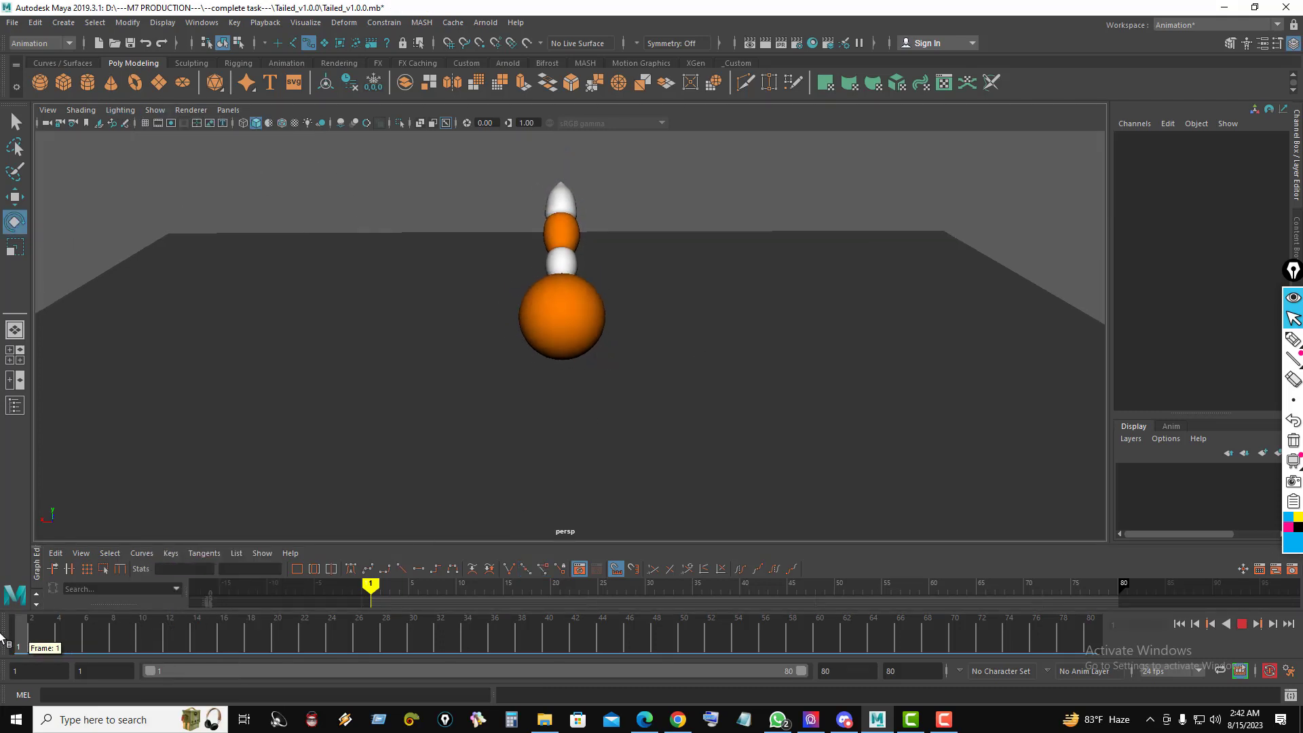
{"action": "key", "text": "alt+v"}
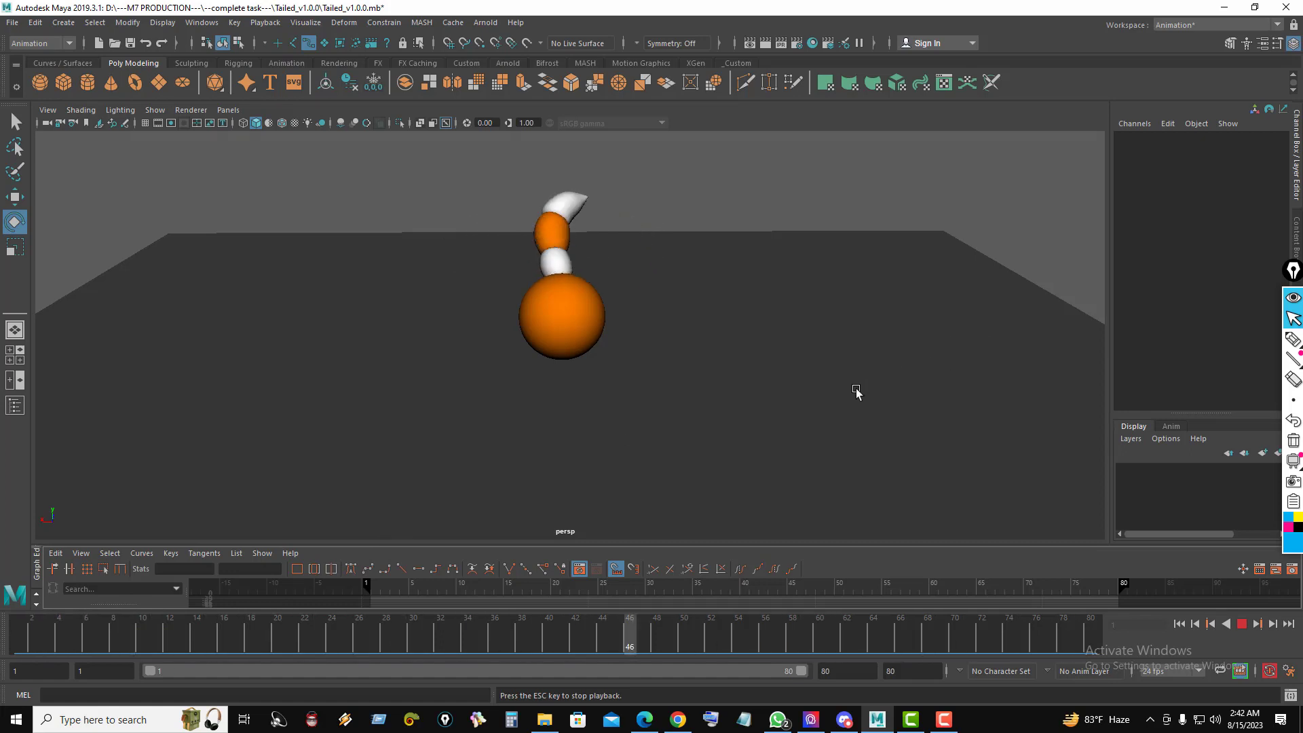
{"action": "key", "text": "Escape"}
{"action": "key", "text": "alt+v"}
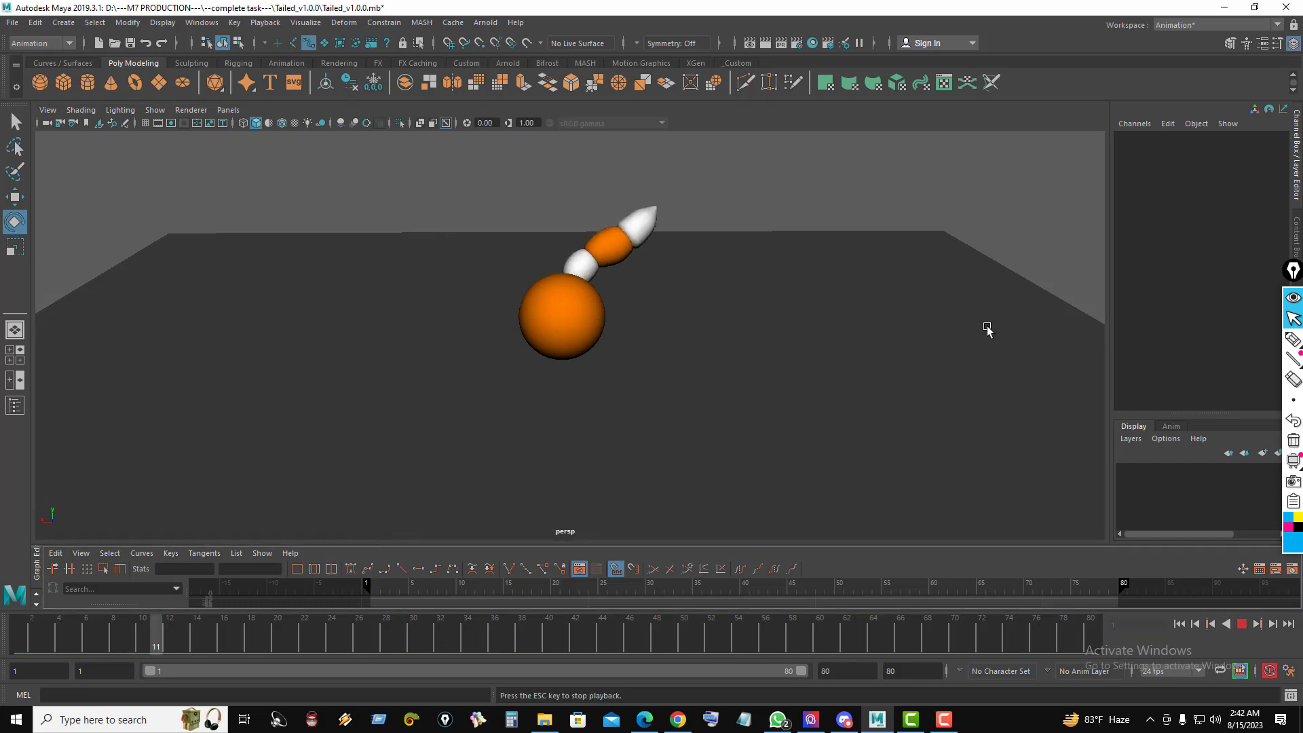